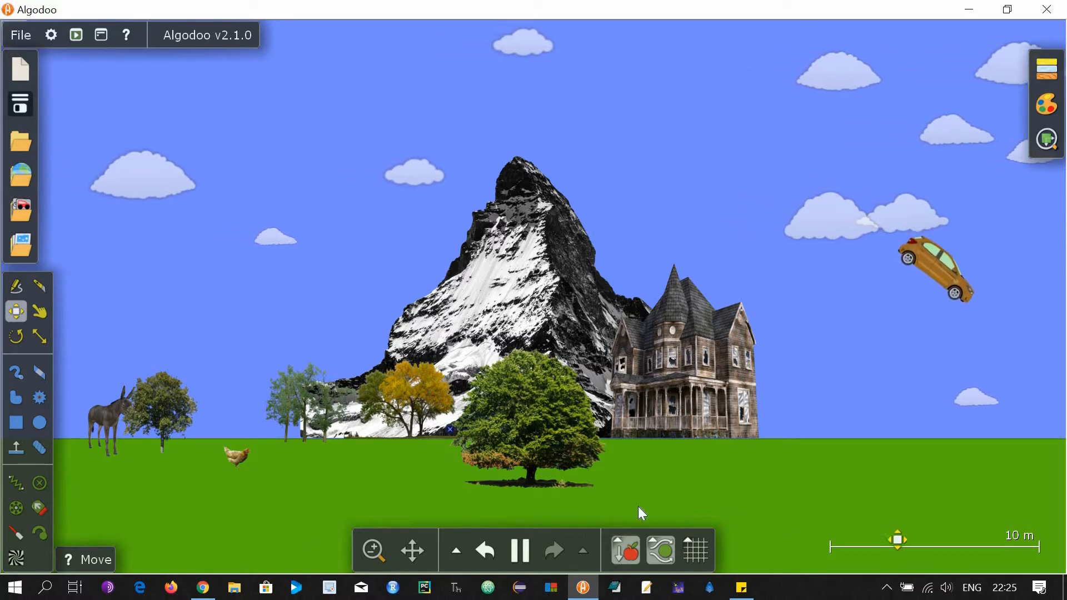
Zoom out on the Algodoo scene as the motorised car flies past the mountain.
scroll(638, 506, down, 1)
scroll(95, 434, down, 1)
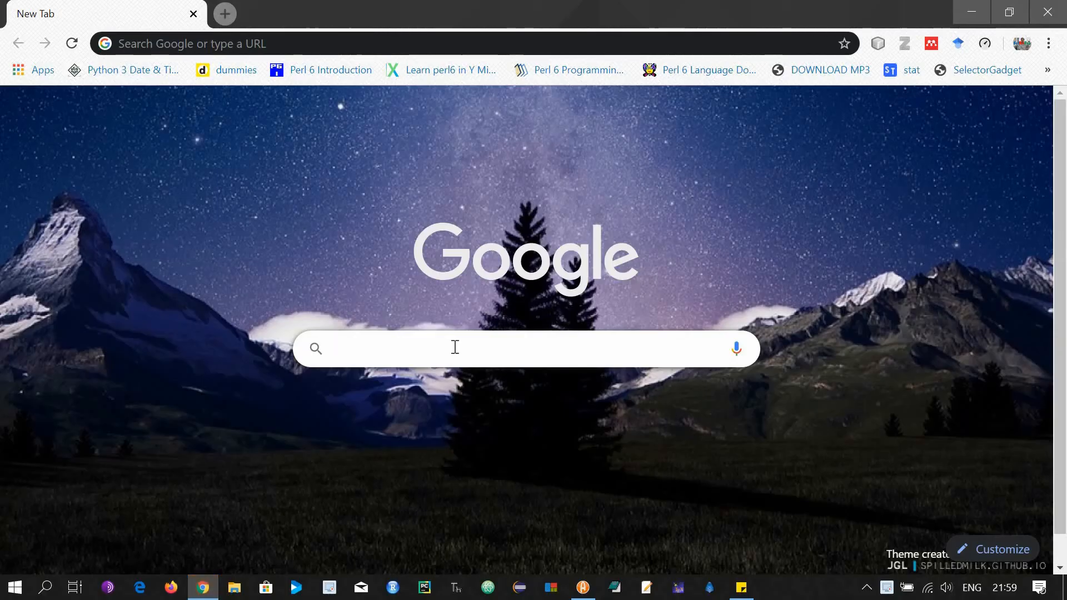
Search Google Images for 'car', filtered to transparent pictures labelled for reuse.
text(car)
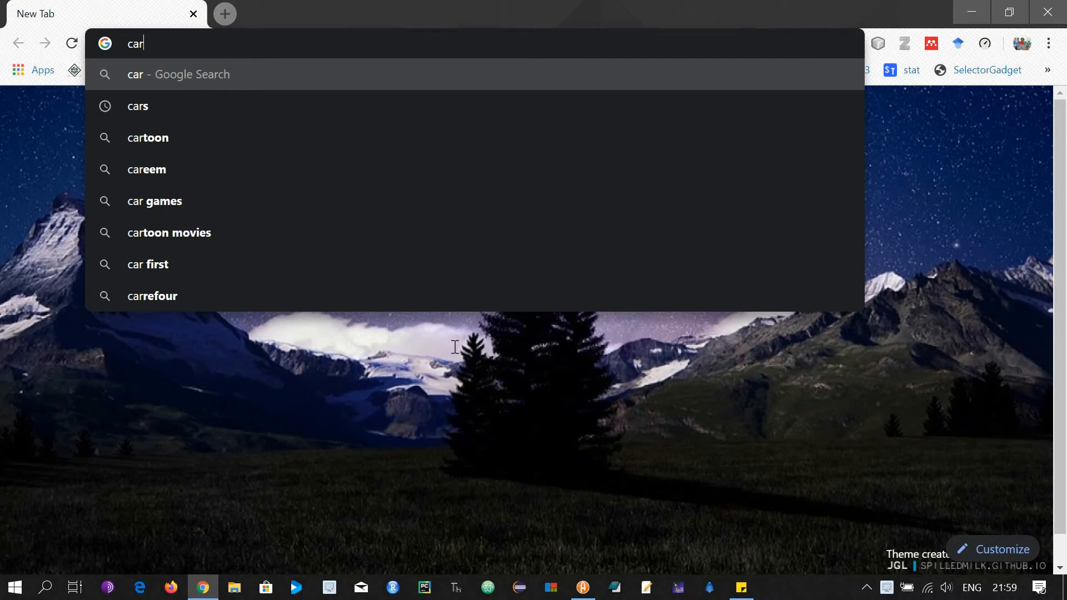
key(Return)
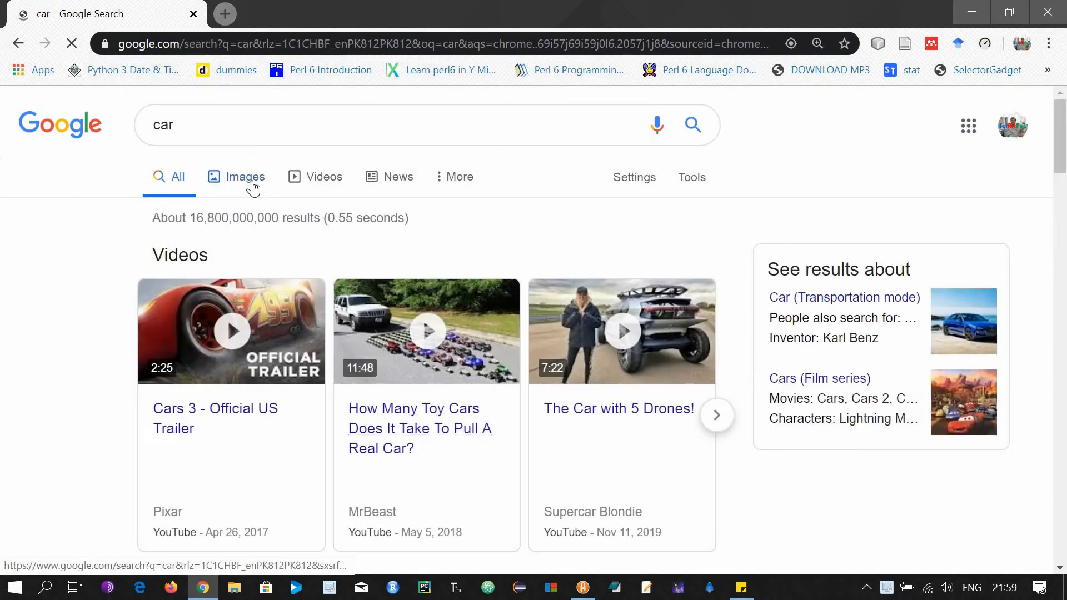
click(252, 184)
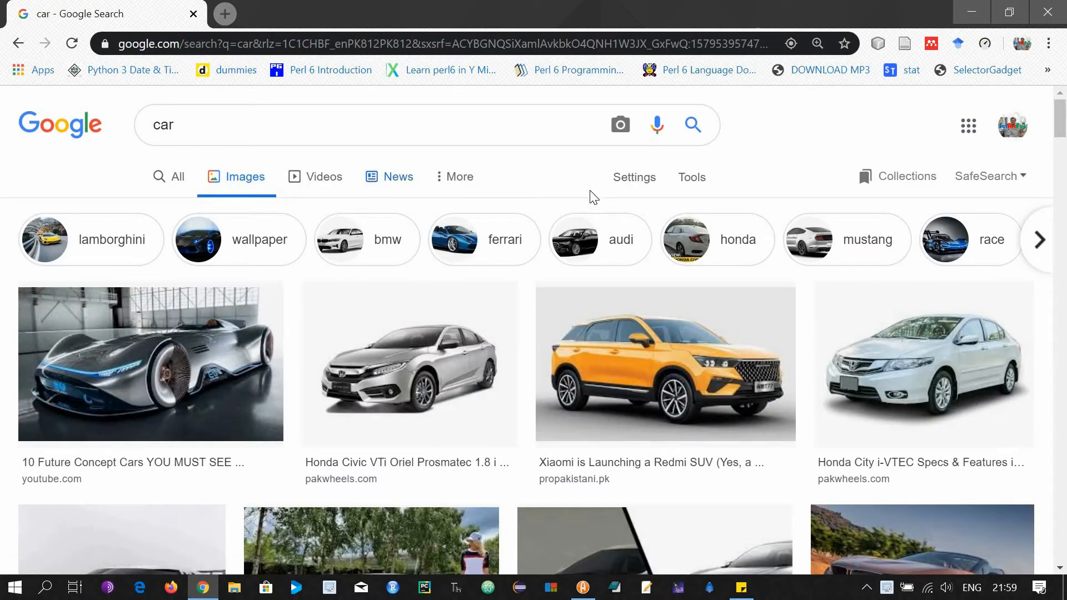
click(695, 192)
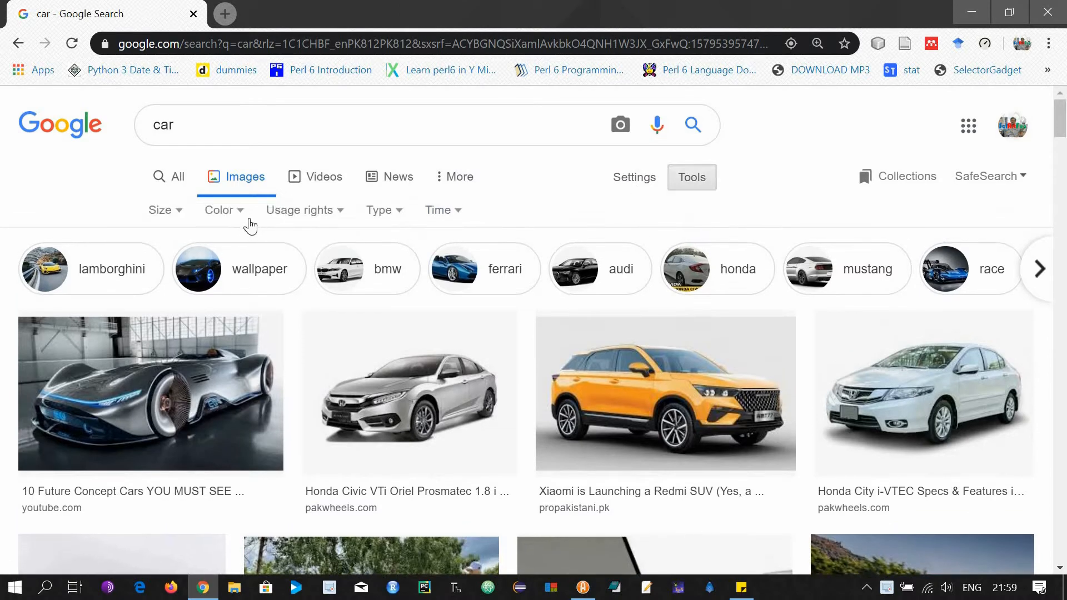
click(245, 213)
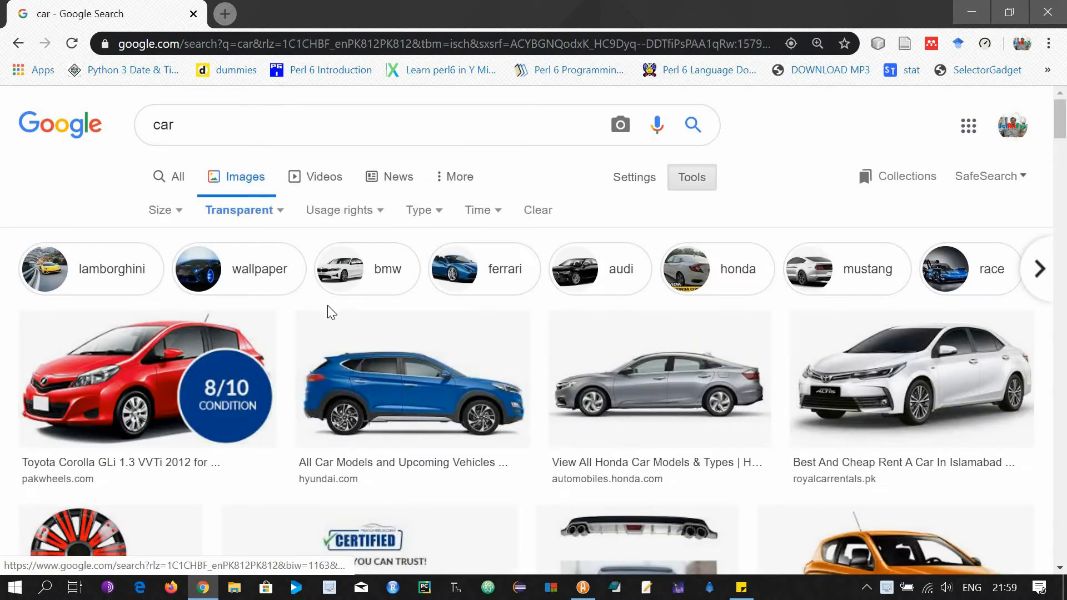
click(385, 222)
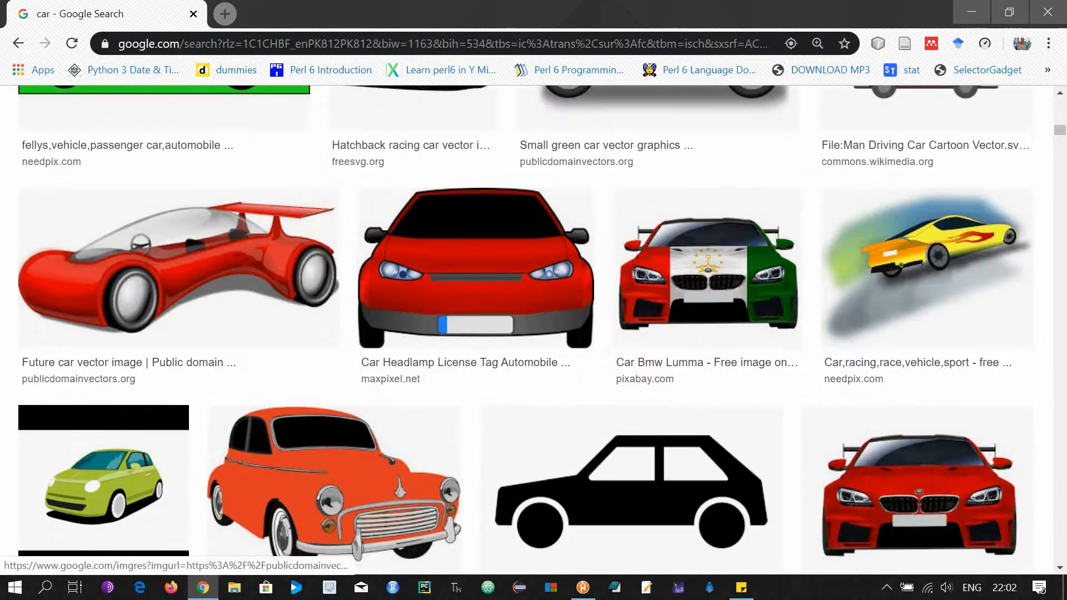
Save the brown hatchback preview to the Desktop as flying car.png.
scroll(457, 439, down, 10)
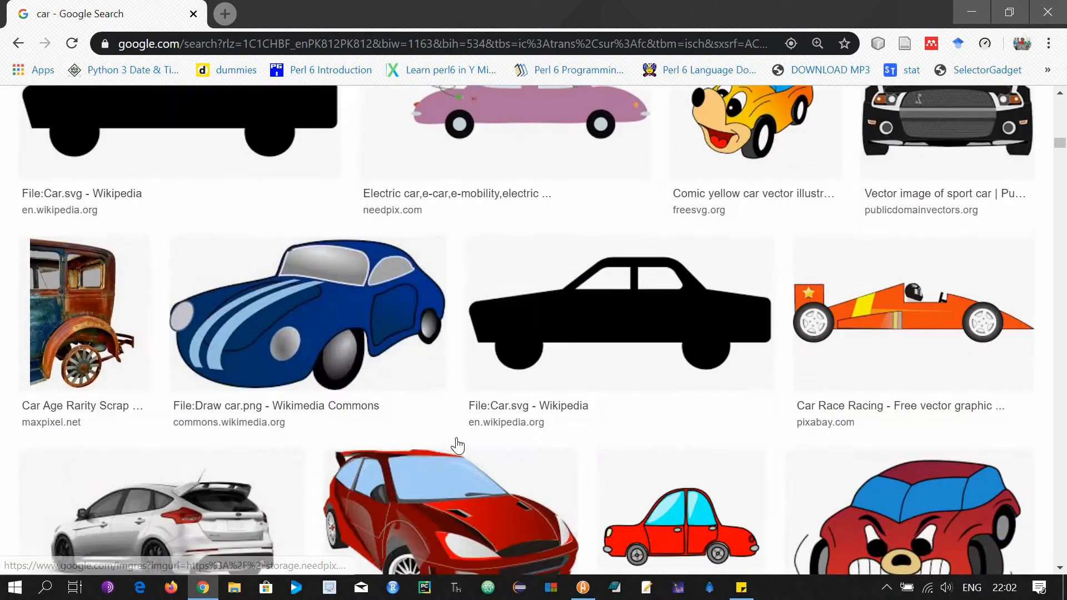
scroll(457, 444, down, 10)
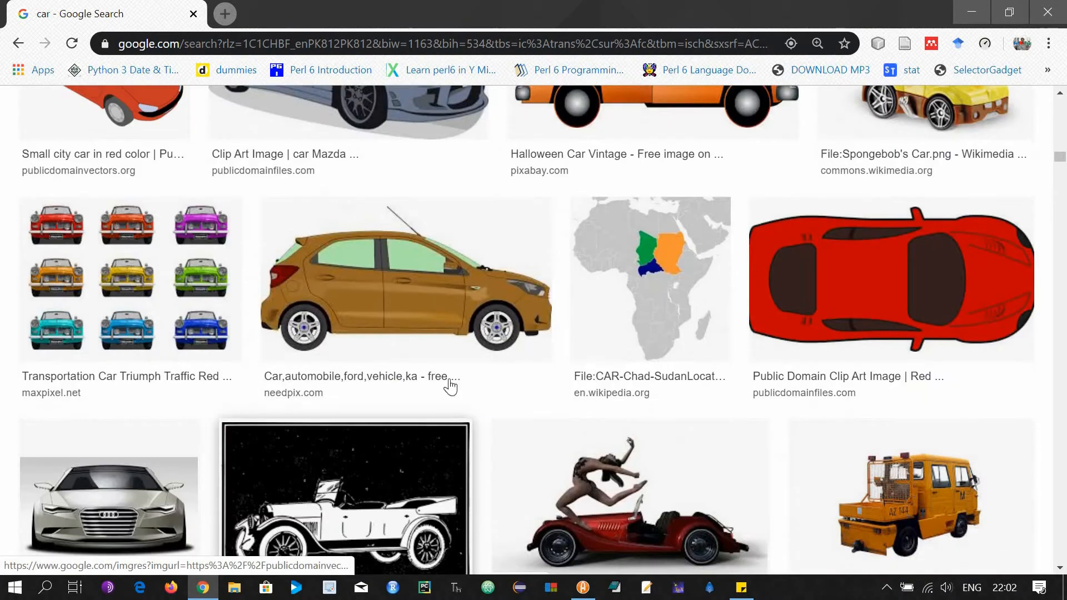
click(443, 327)
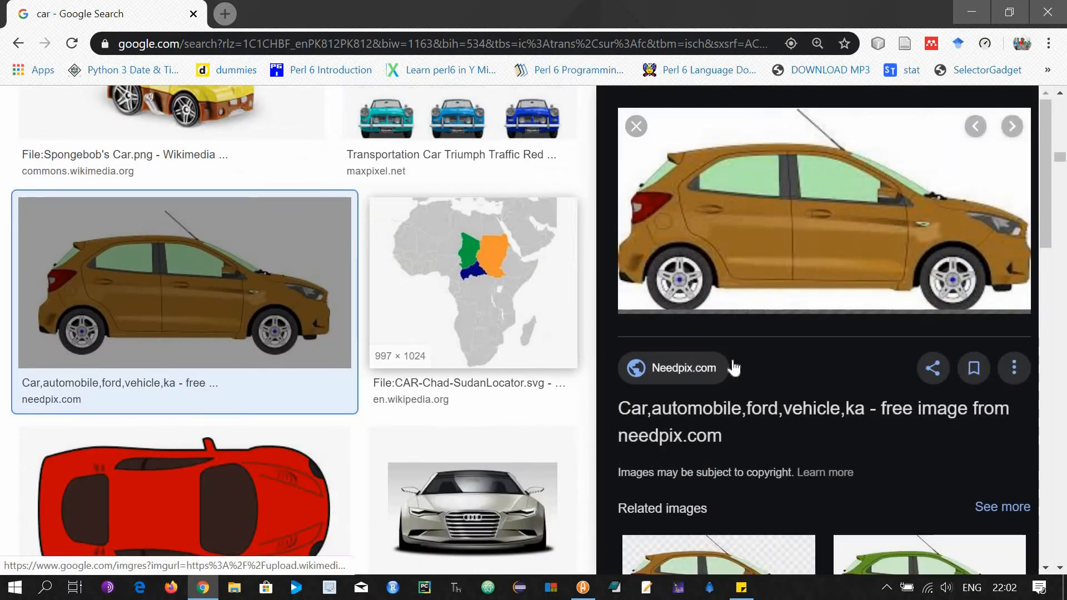
right_click(781, 233)
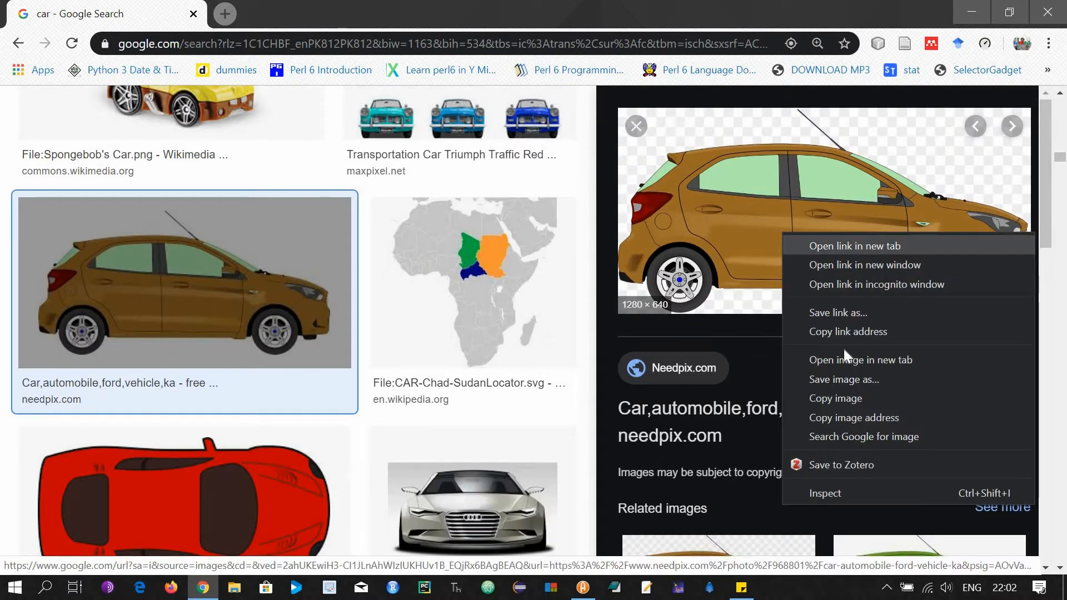
click(856, 379)
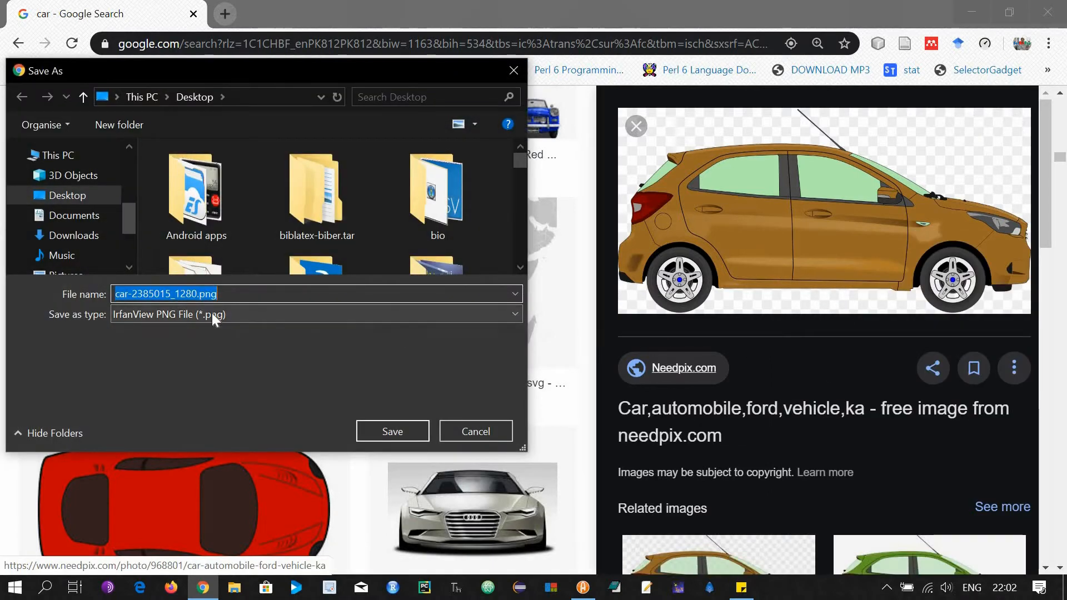
text(flying car)
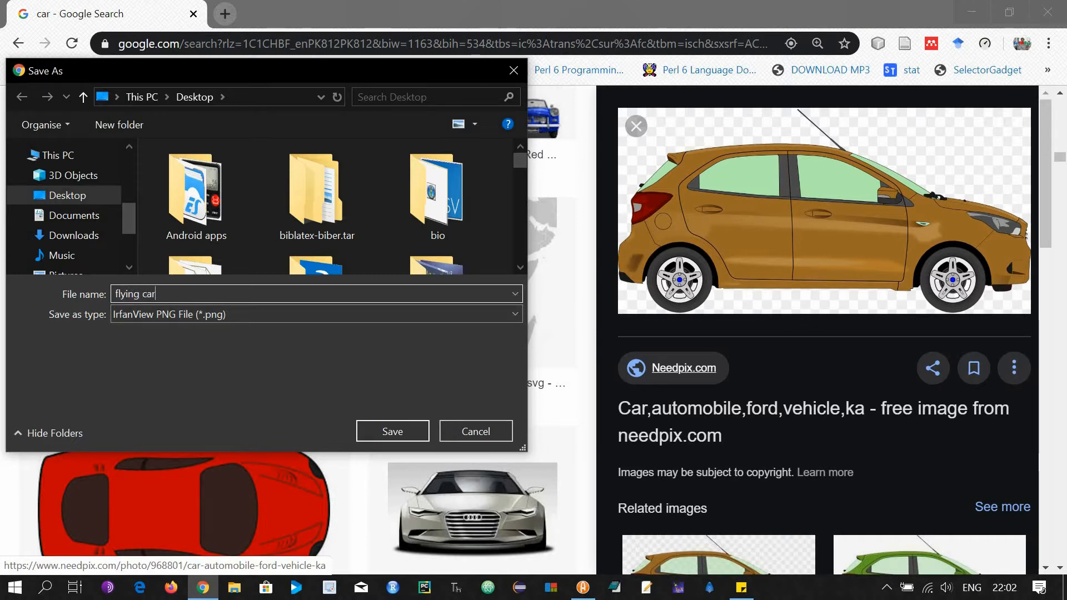
click(392, 432)
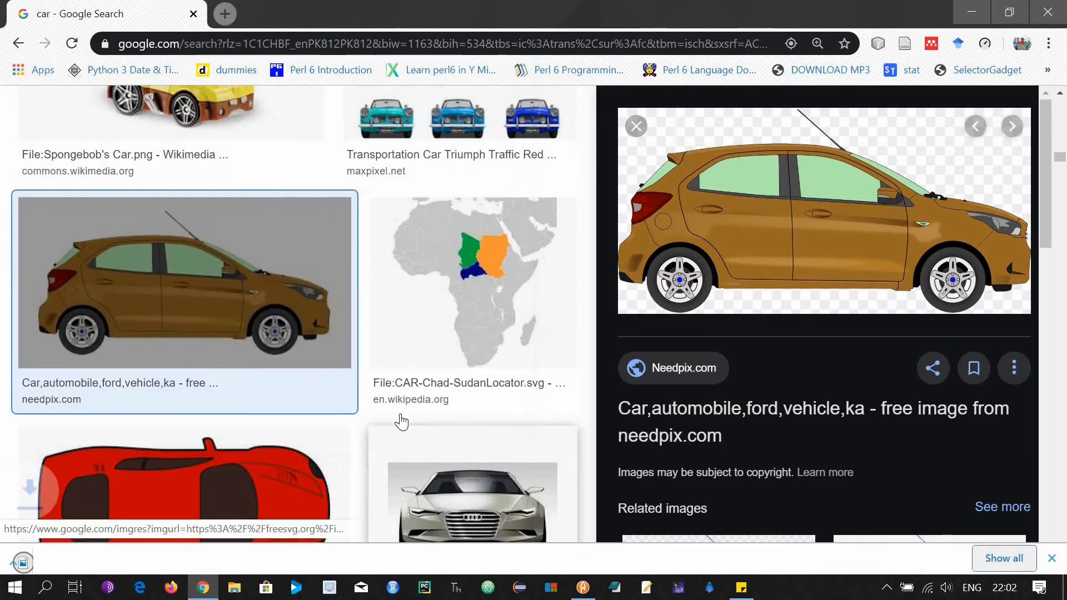
scroll(397, 421, up, 2)
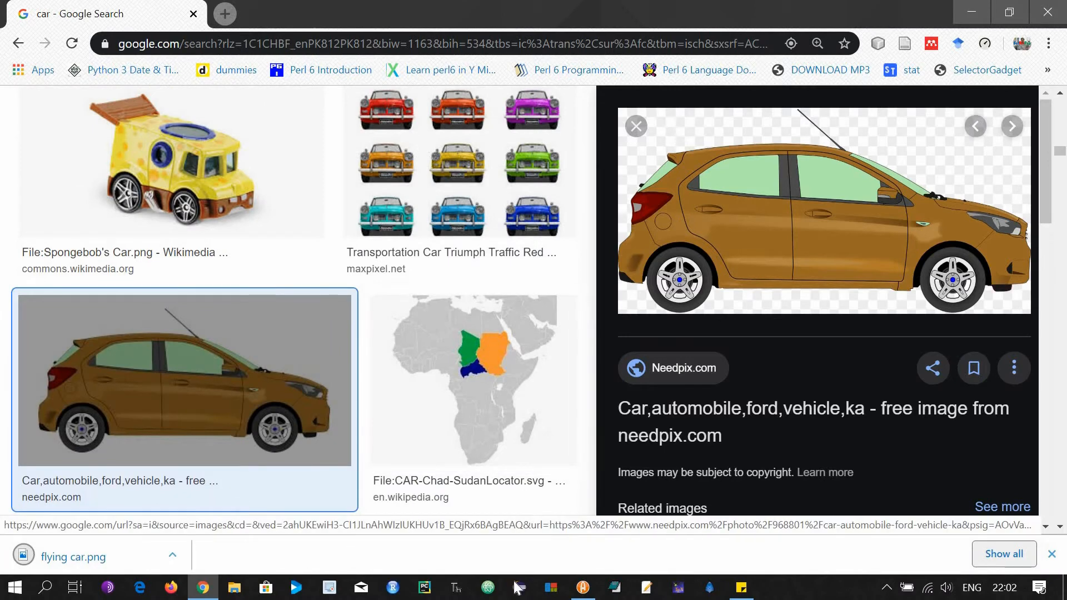
Import flying car.png from My scenes into the Algodoo scene.
click(583, 587)
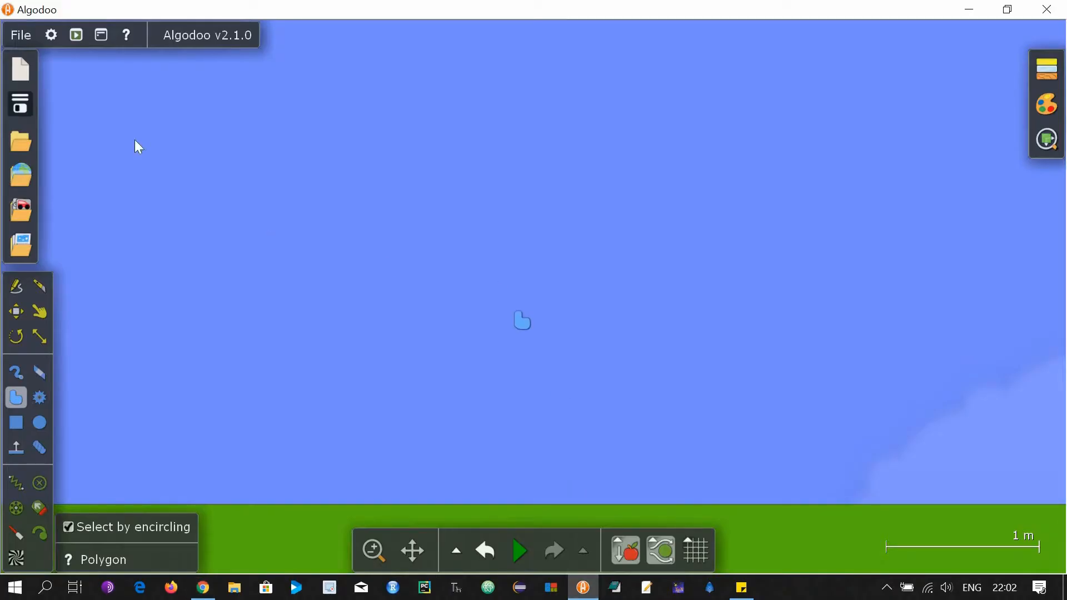
click(26, 143)
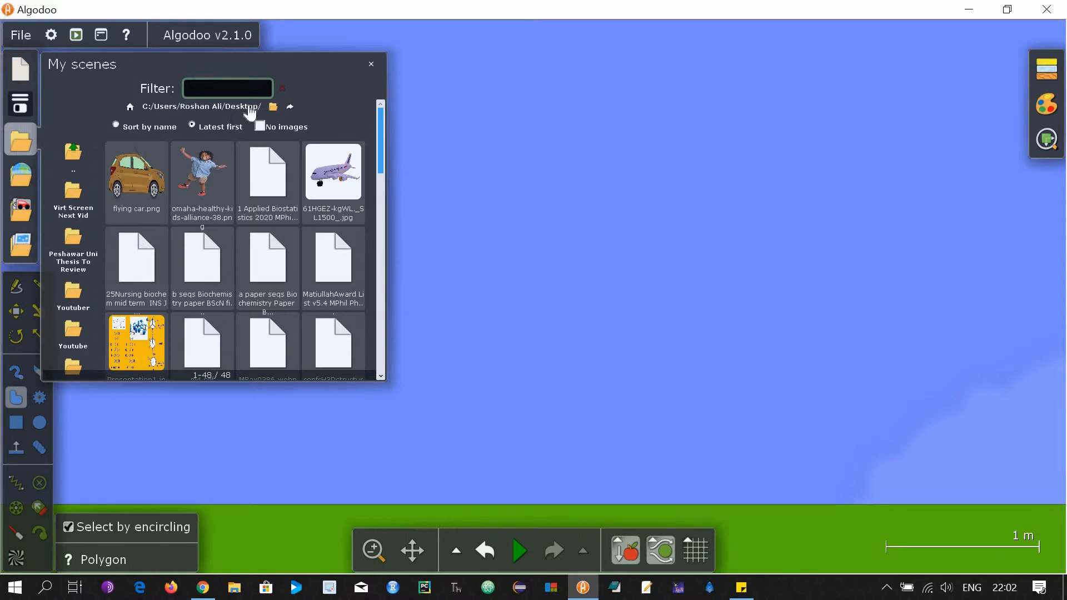
click(140, 189)
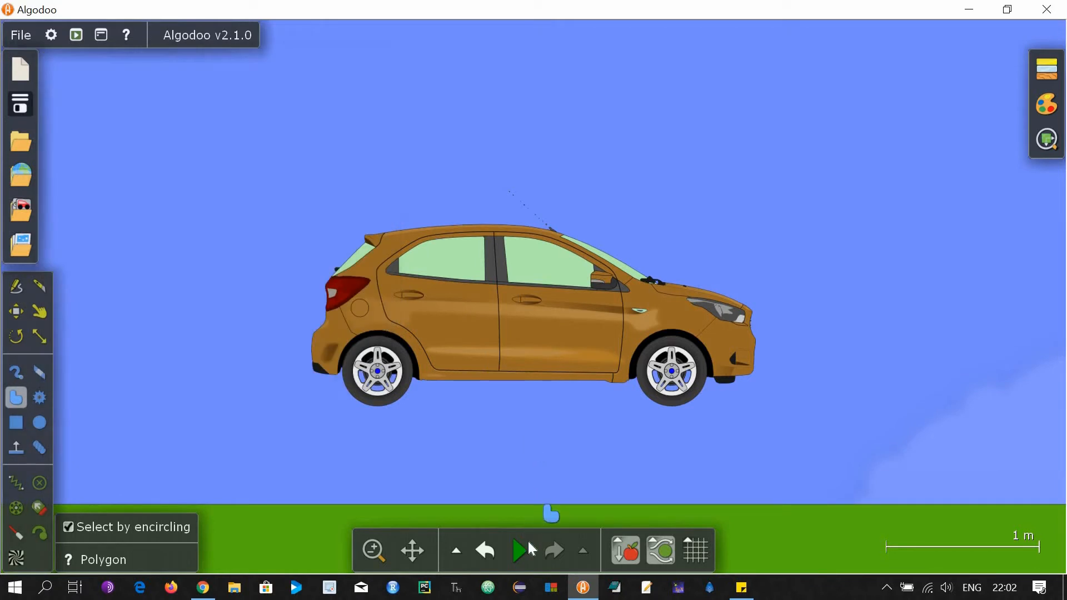
Run the simulation briefly so the car drops to the ground, then return to Chrome.
click(531, 550)
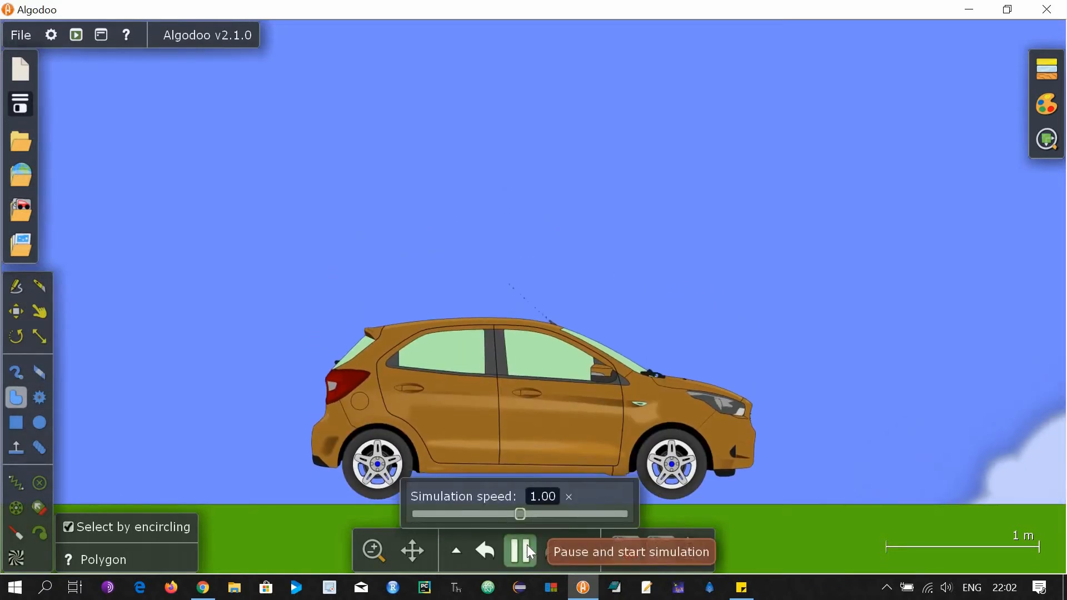
click(528, 549)
scroll(224, 296, down, 3)
scroll(224, 296, down, 3)
key(alt+Tab)
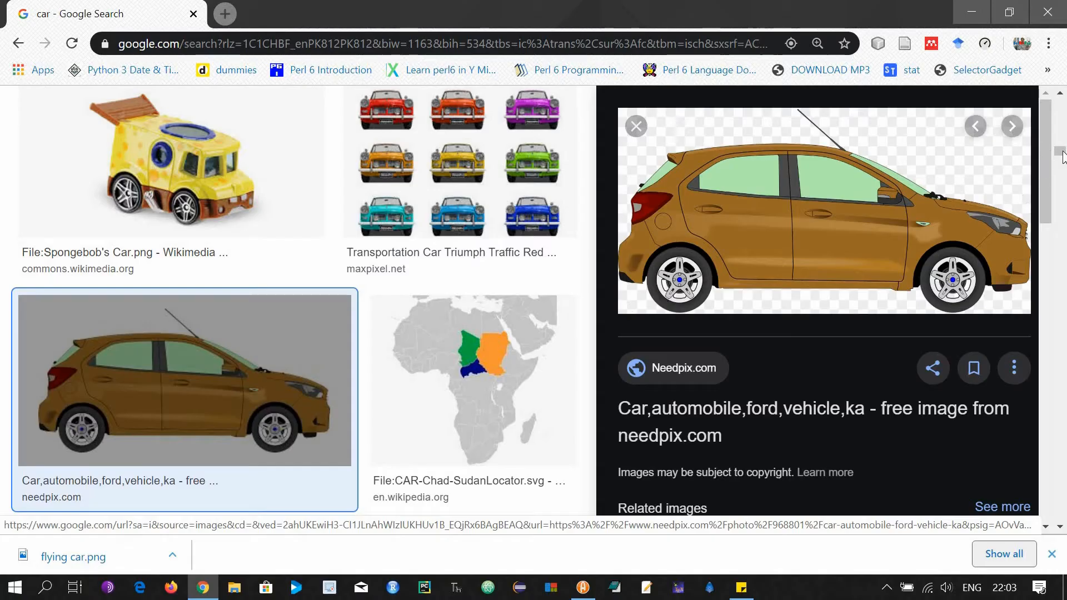
Save the leafy tree image from the results as tree.png.
drag(1065, 112, 1061, 95)
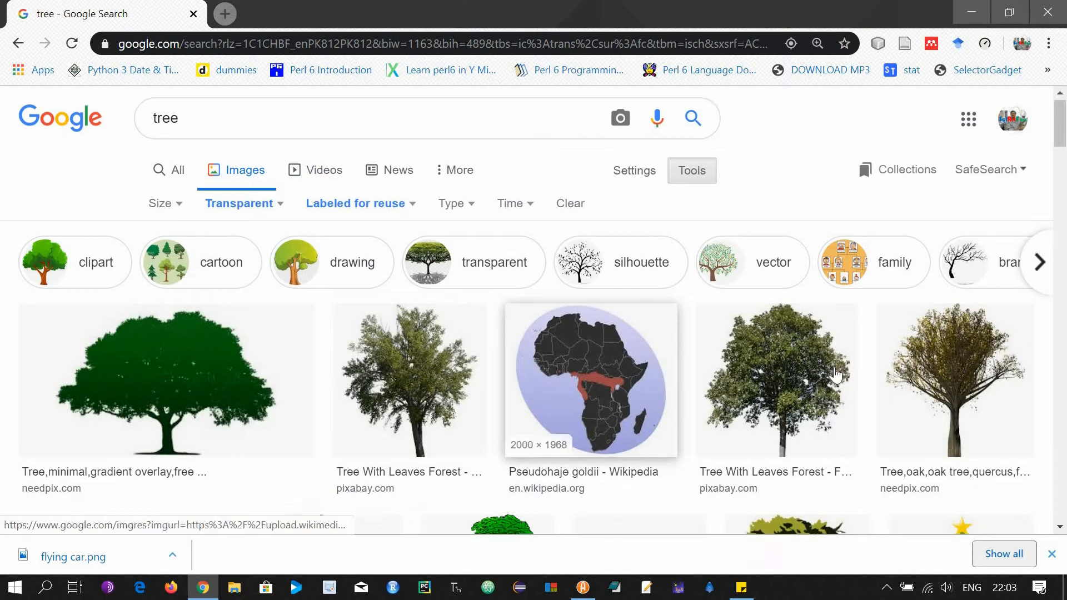
scroll(777, 332, down, 1)
click(777, 332)
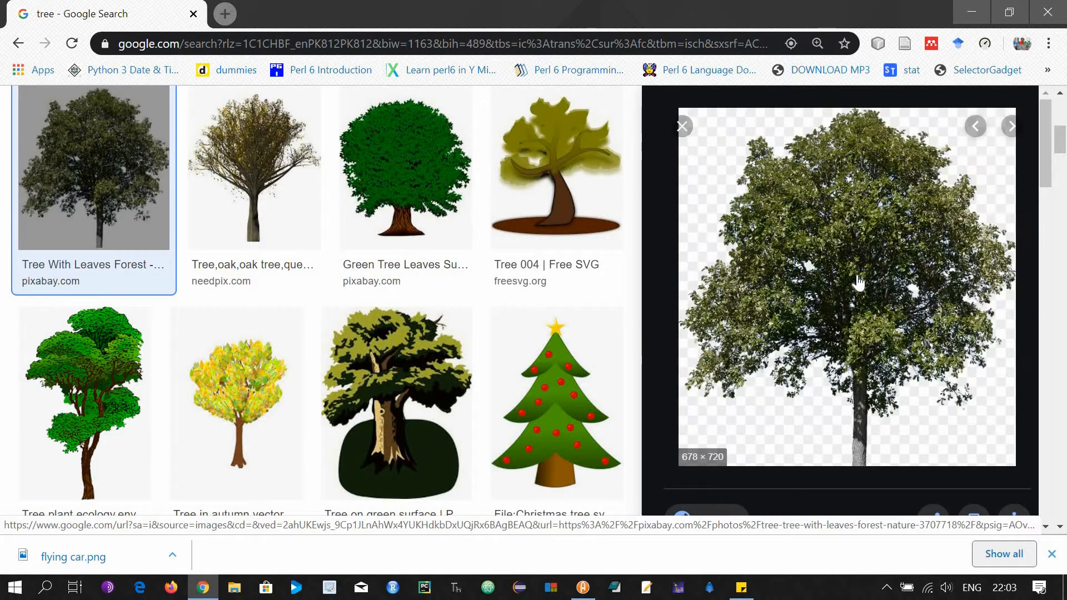
right_click(871, 398)
click(852, 403)
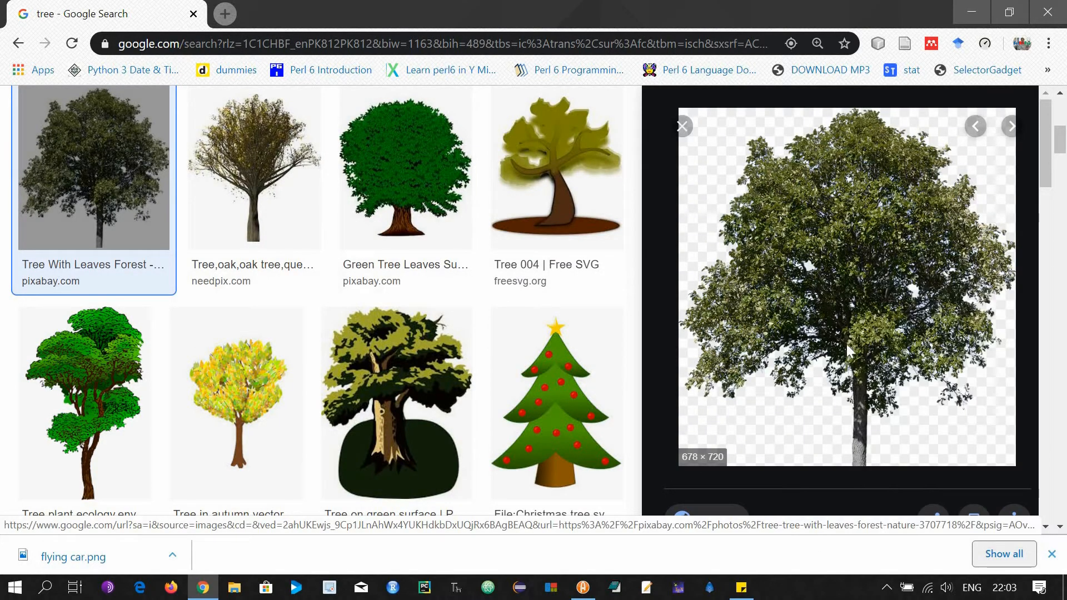
text(tree)
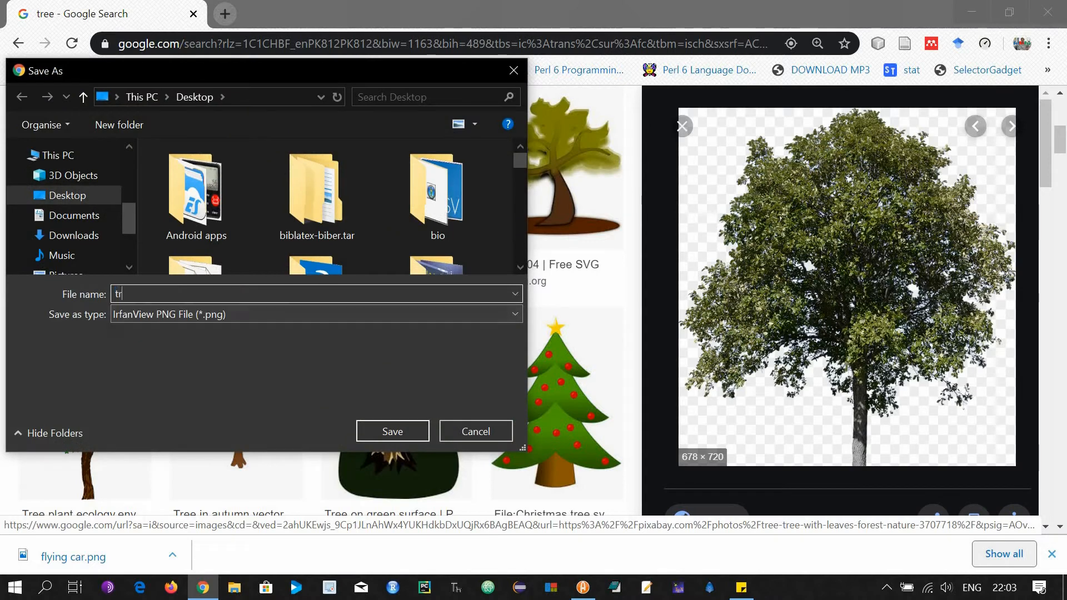
click(378, 437)
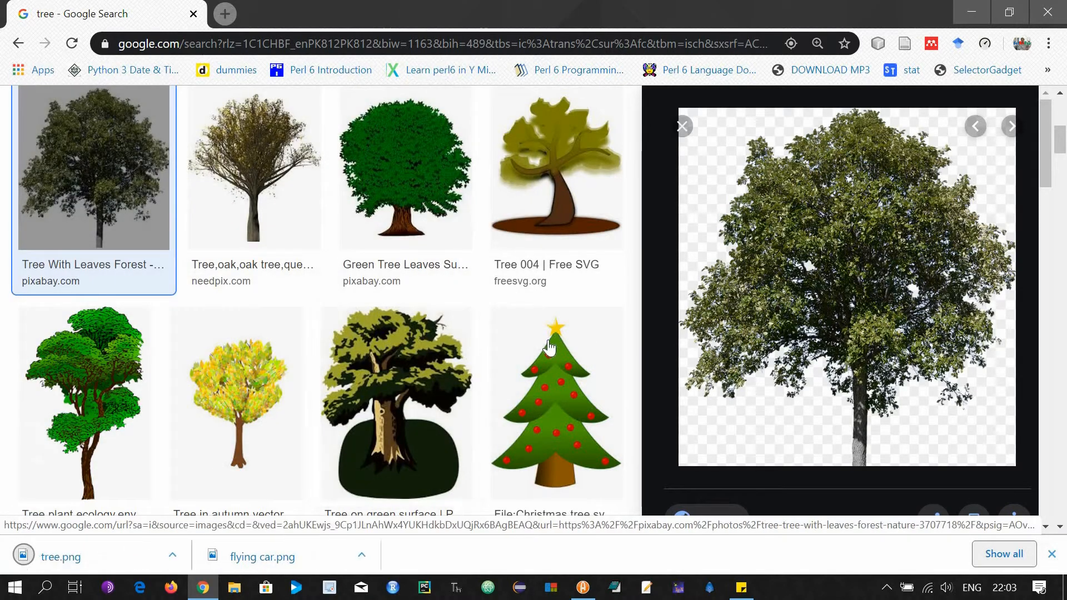
Save the Trees With No Background image as trees.png.
scroll(548, 356, down, 7)
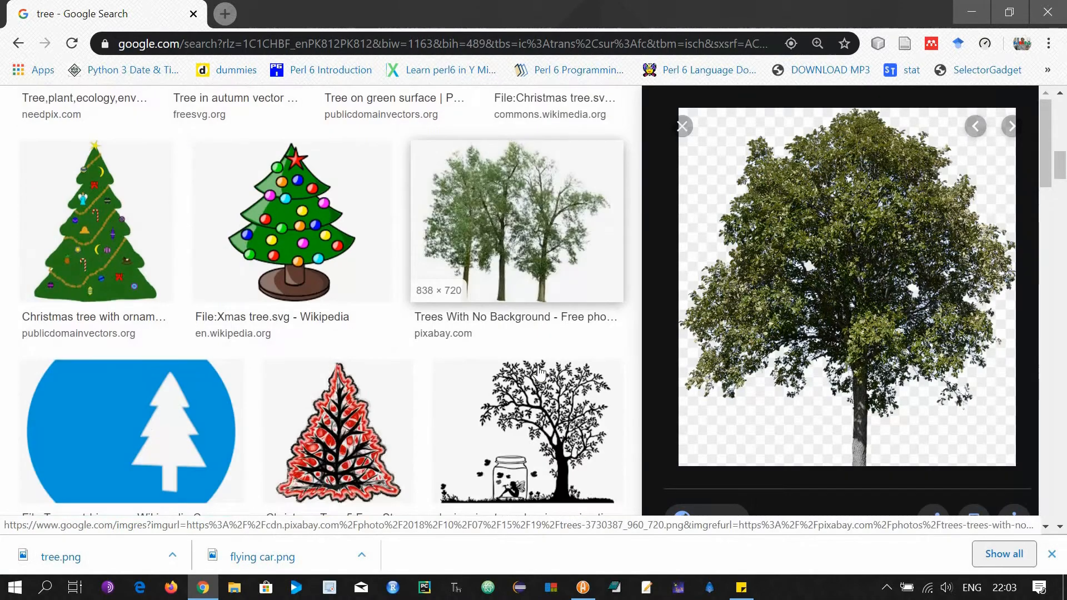
click(524, 265)
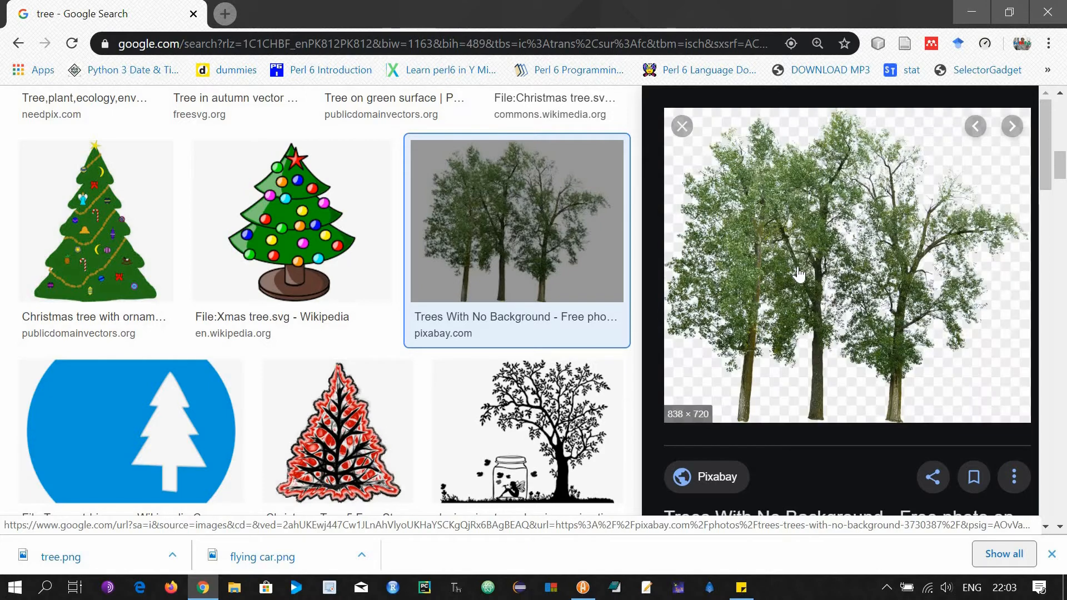
right_click(827, 385)
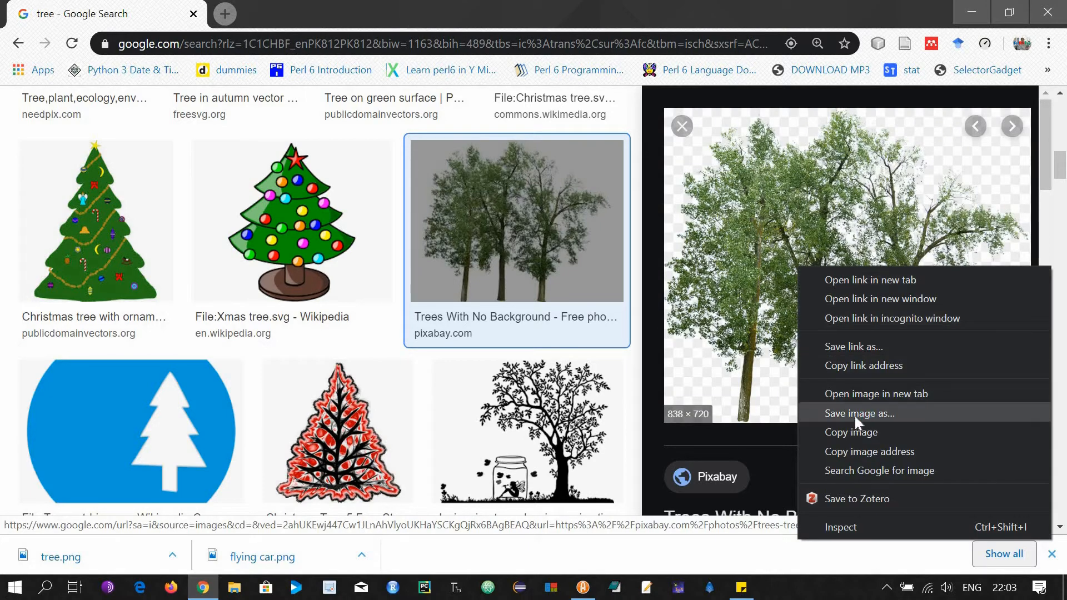
click(855, 414)
text(t)
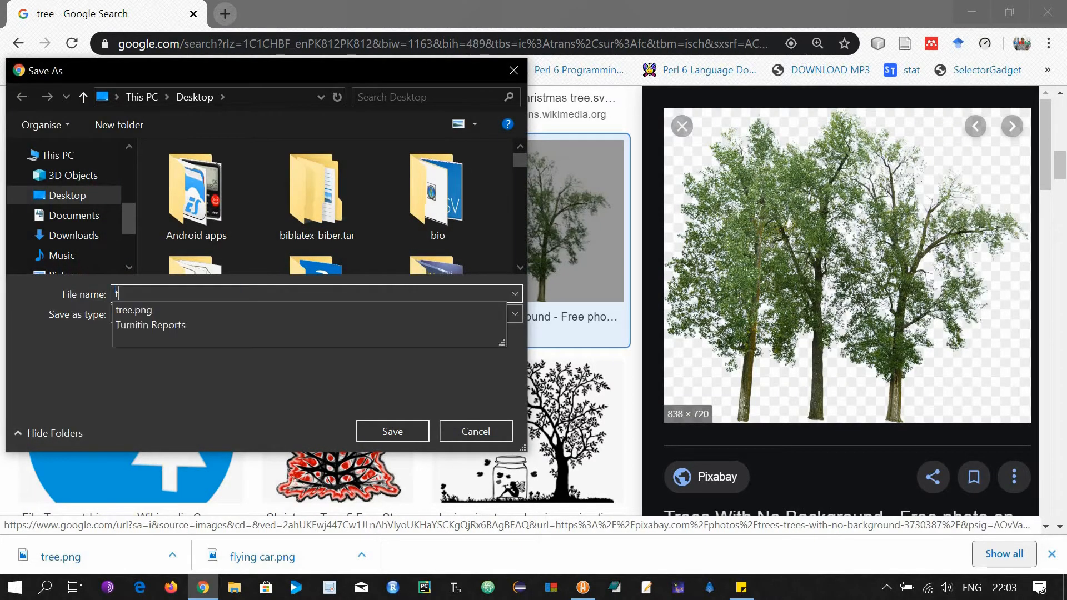
text(rees)
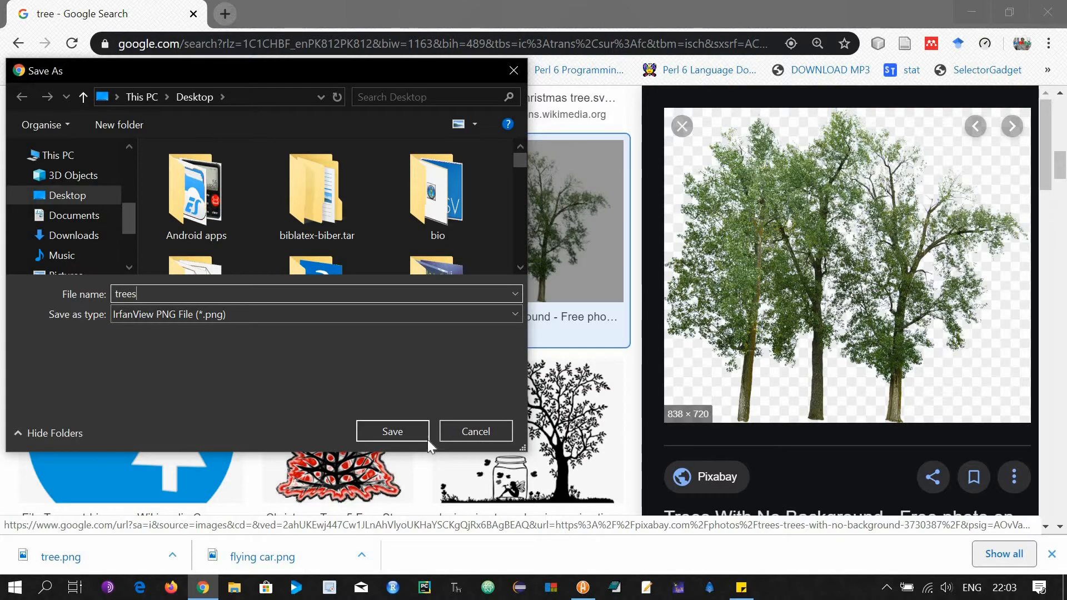
click(409, 432)
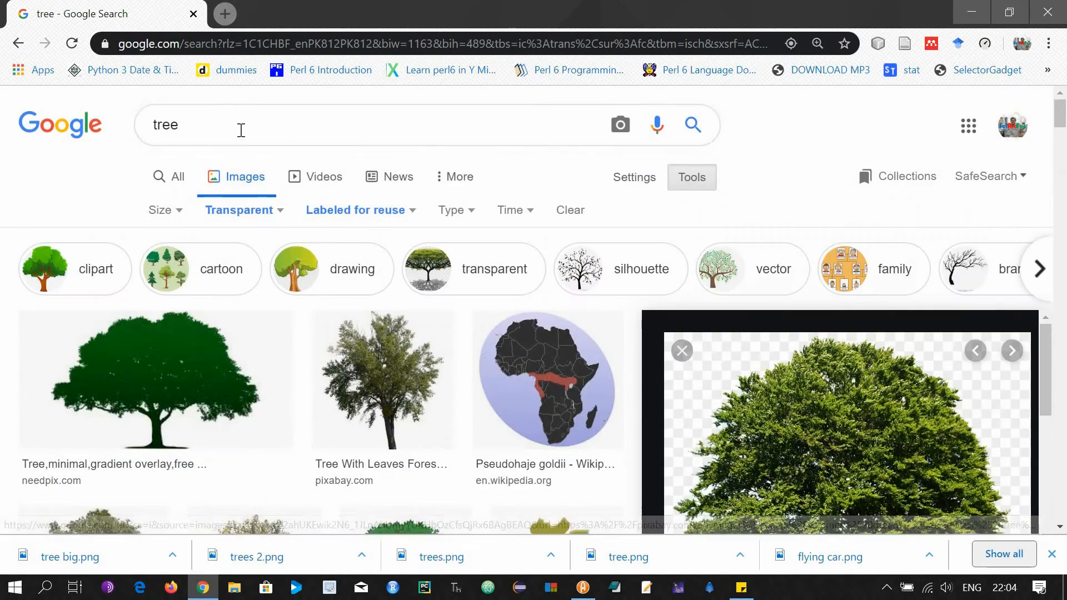
double_click(238, 131)
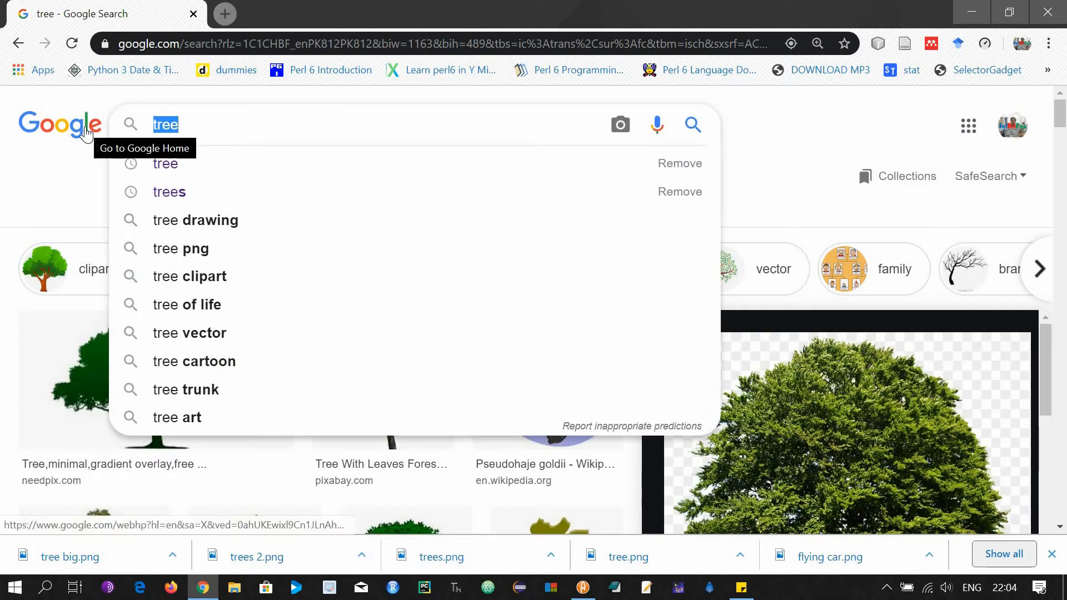
Search images for 'house' and save the haunted house picture as house.png.
text(house)
key(Return)
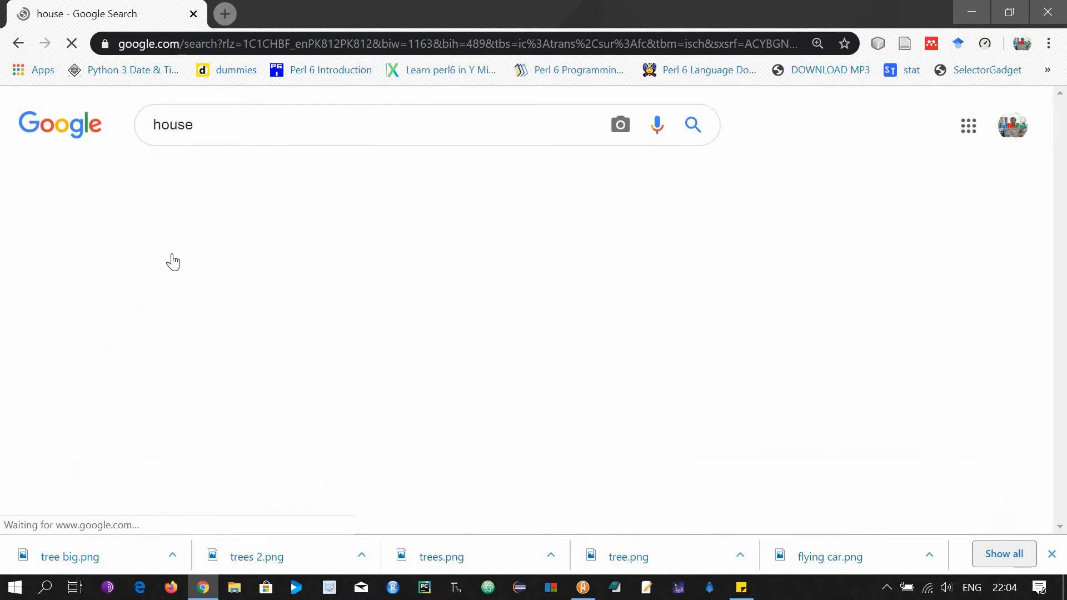
scroll(411, 364, down, 2)
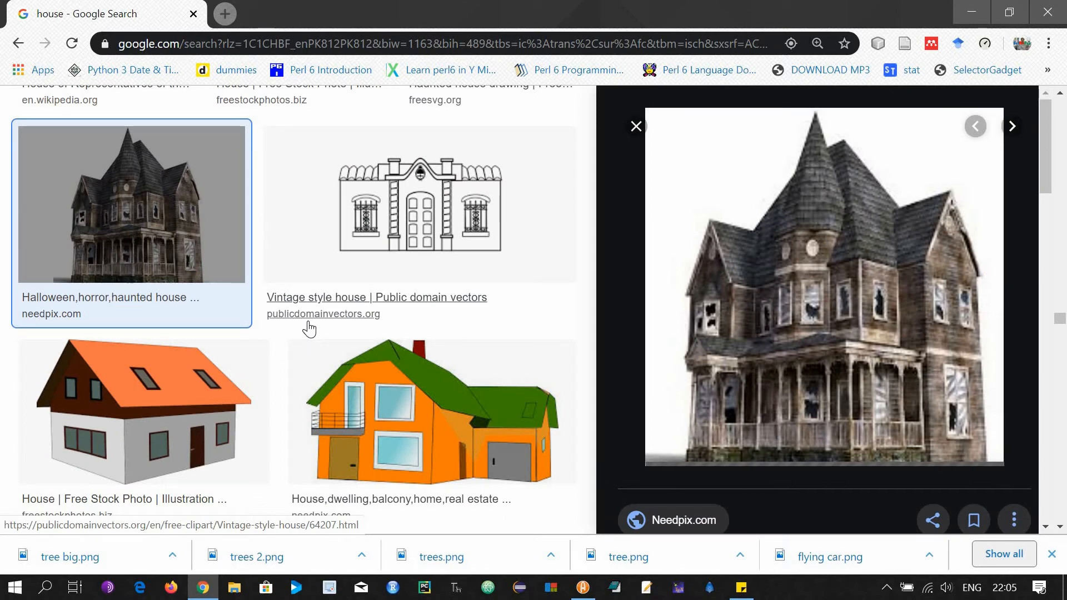
right_click(848, 332)
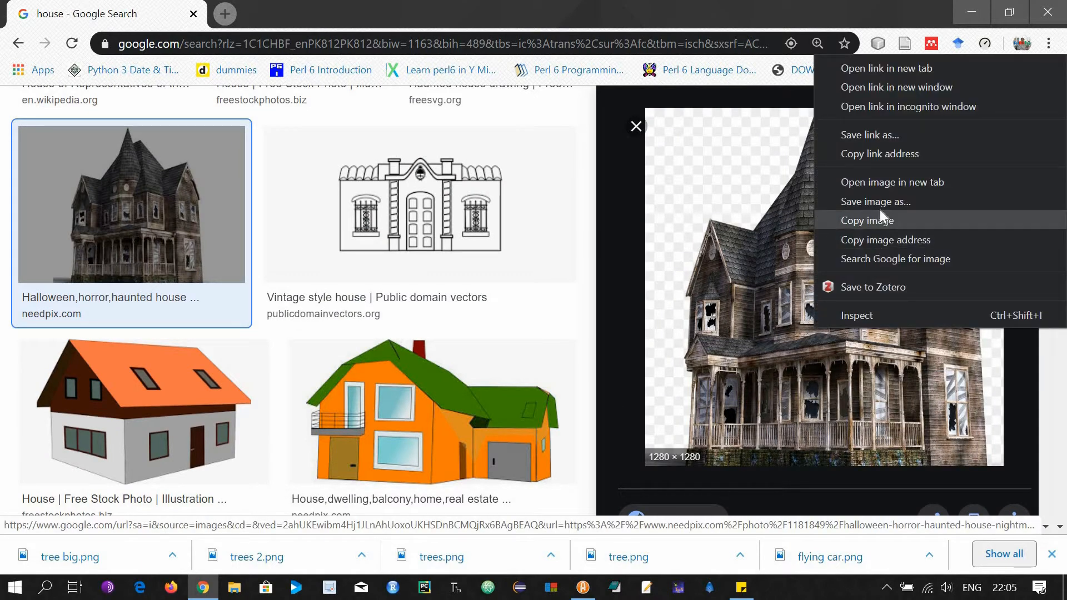
key(Return)
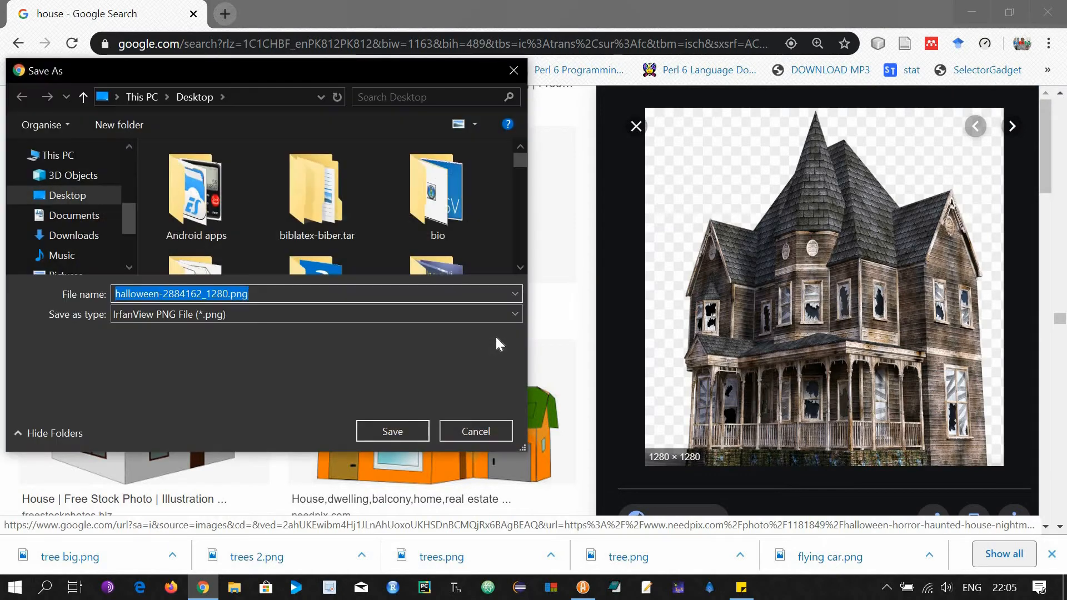
click(400, 430)
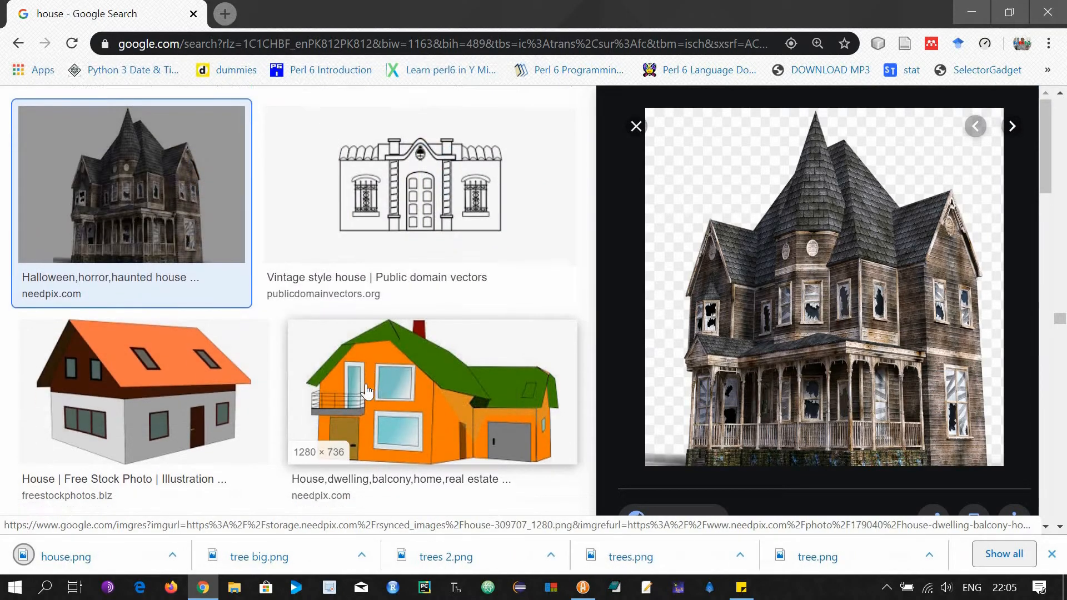
Replace the search with 'mountain' to get mountain image results.
scroll(367, 391, down, 6)
drag(195, 126, 146, 143)
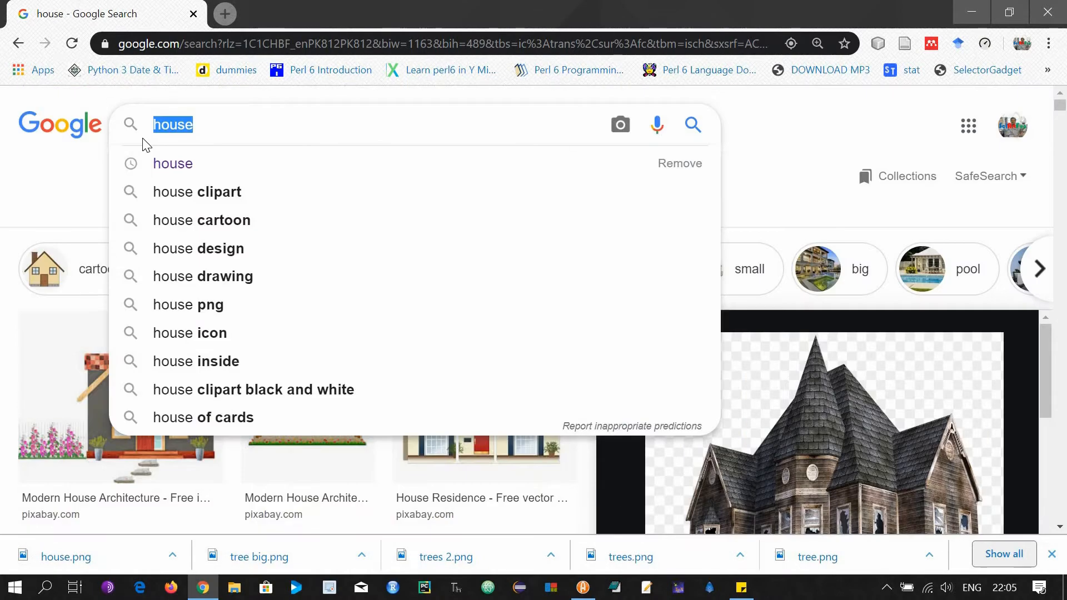
text(mountain)
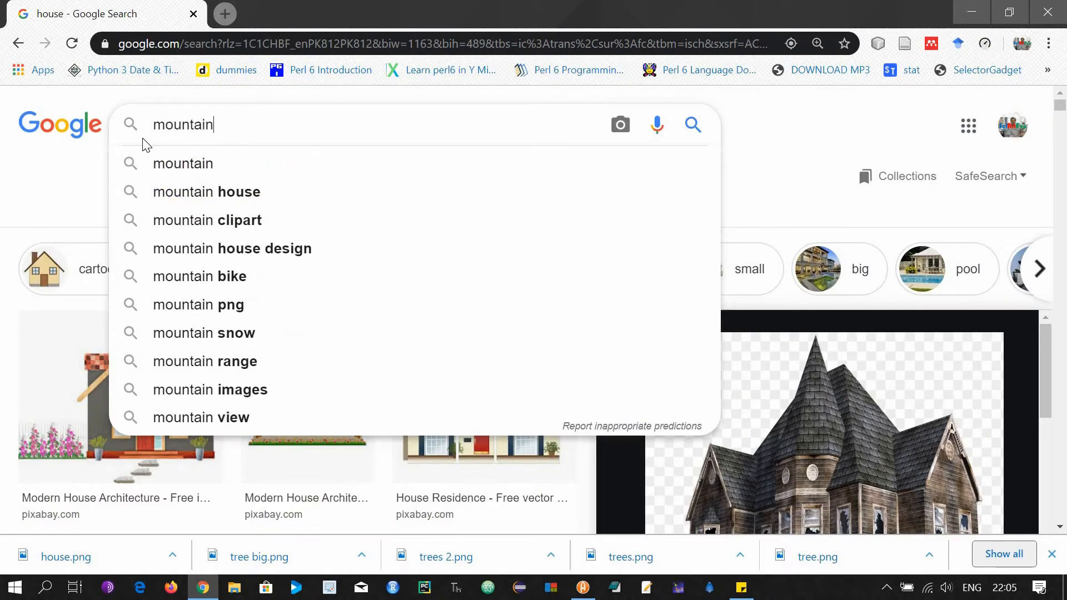
key(Return)
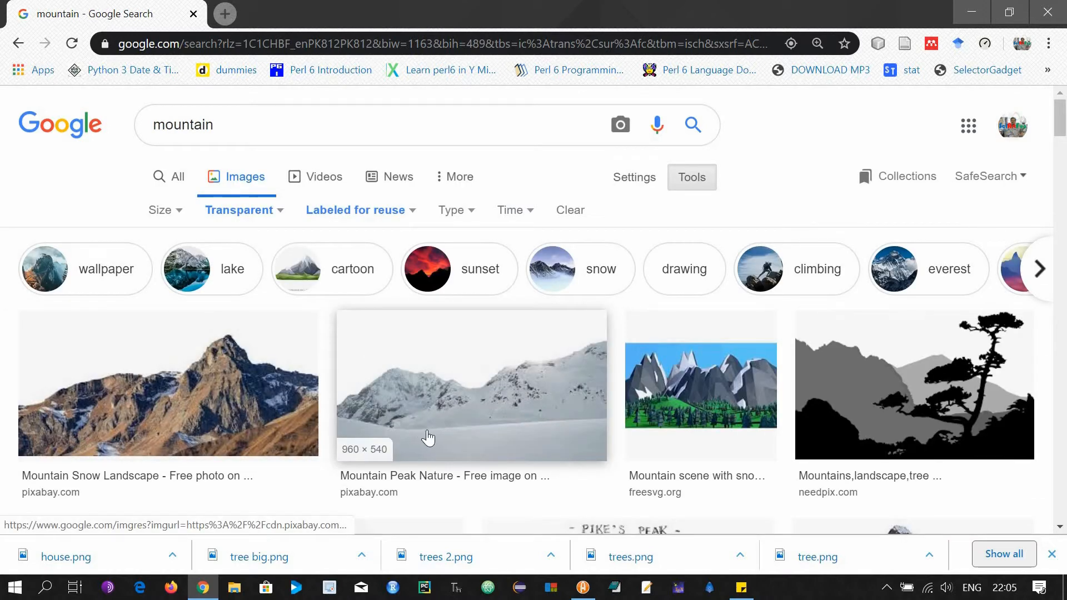
Save the Matterhorn Snow Mountain image as hill.png.
scroll(426, 439, down, 6)
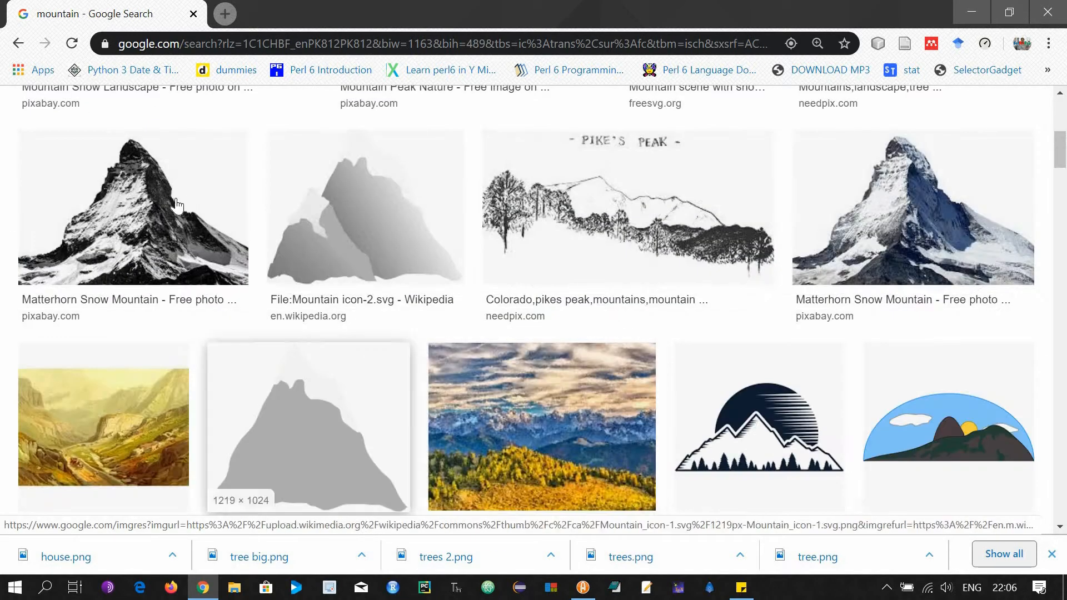
click(128, 183)
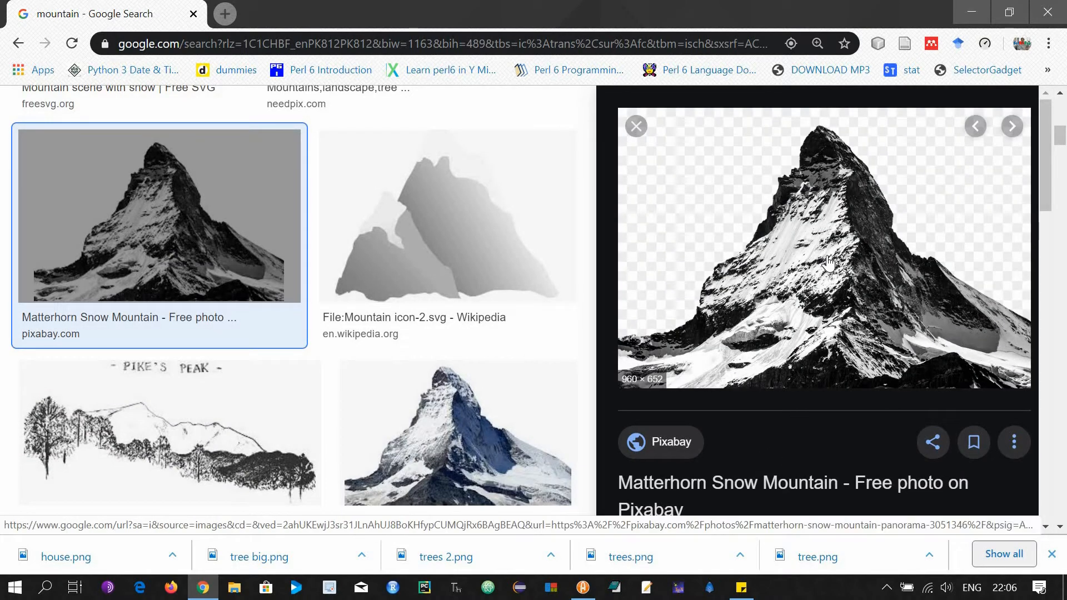
right_click(845, 309)
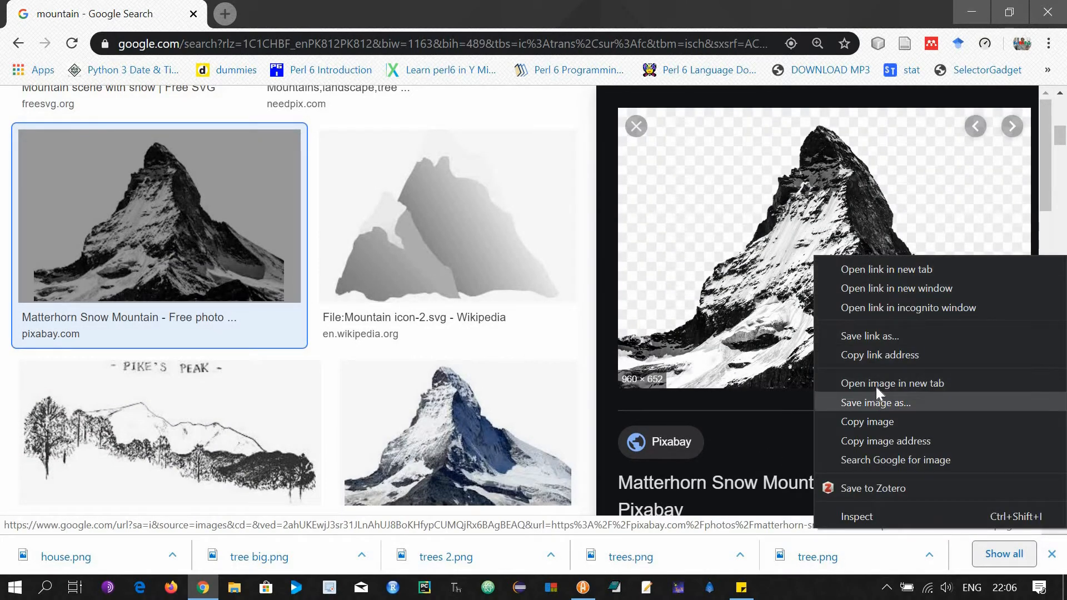
click(875, 389)
text(hill)
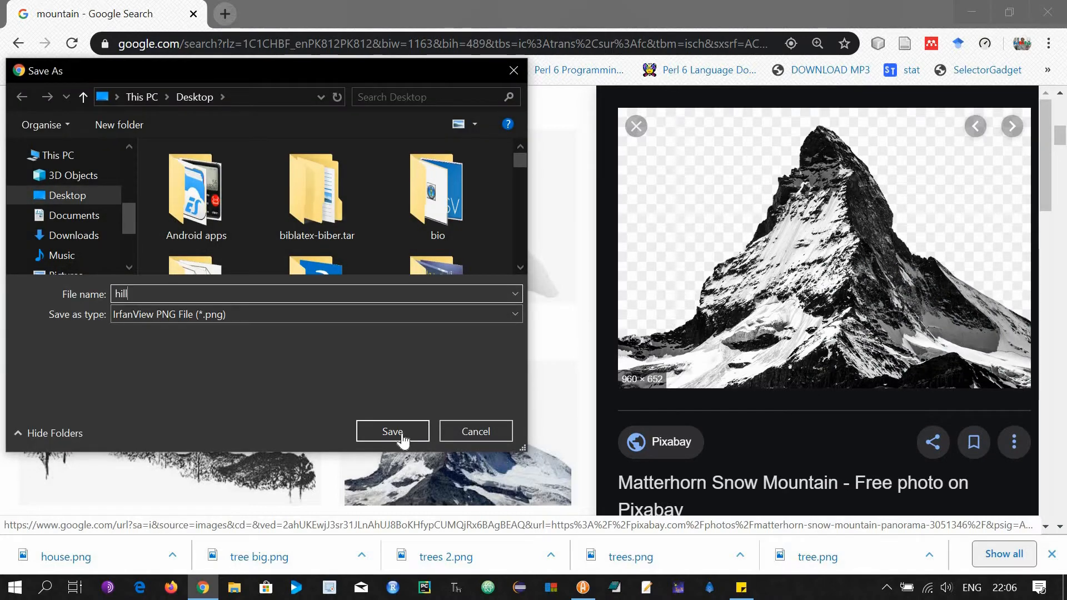
click(392, 432)
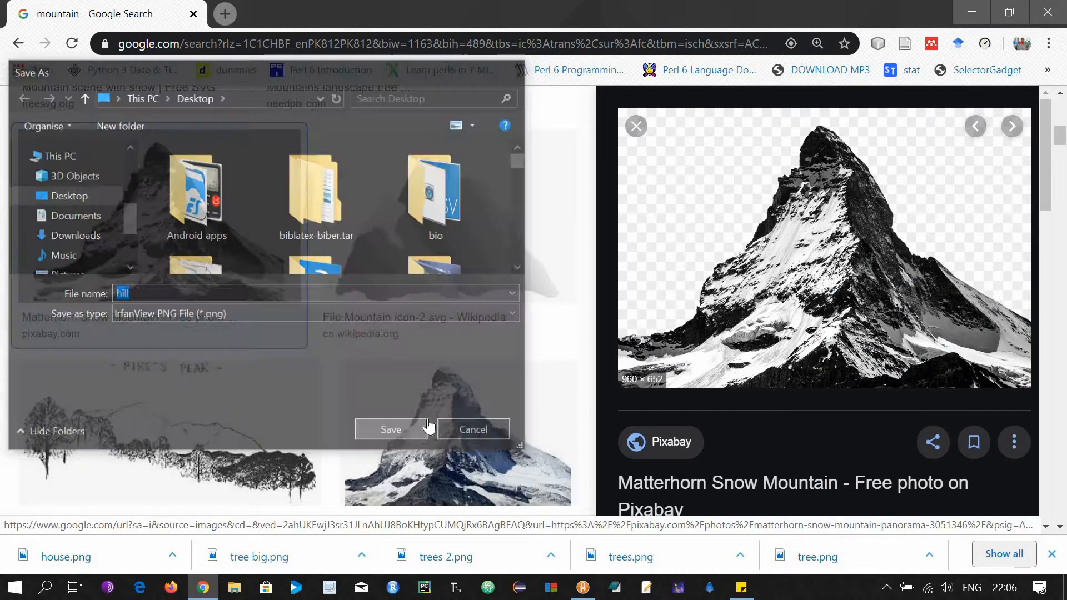
Search for donkey and save the Donkey Mule Animal image as donkey.png.
scroll(417, 428, down, 6)
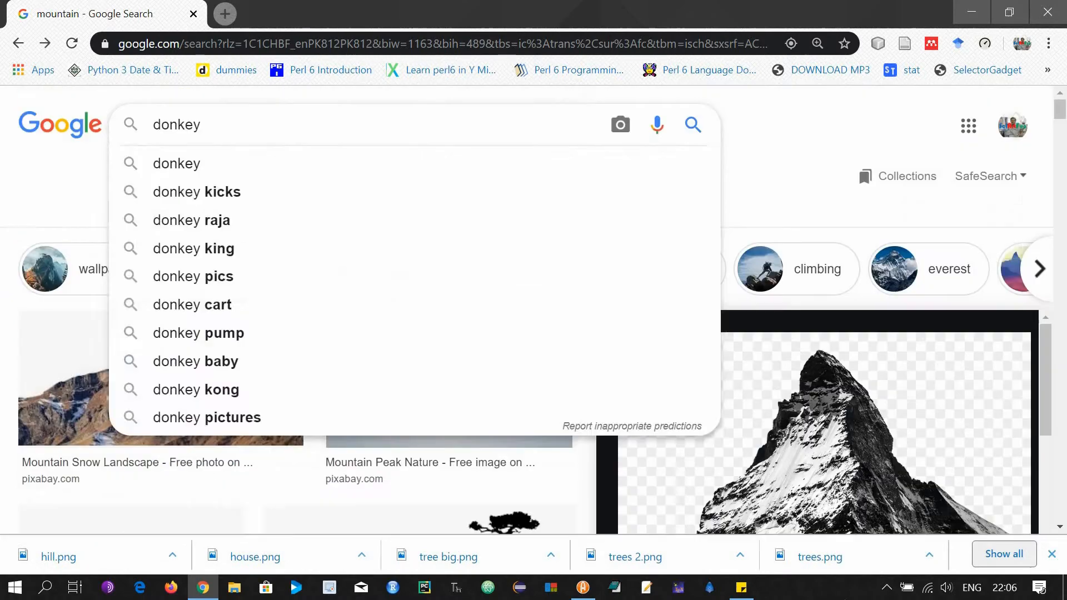
key(Return)
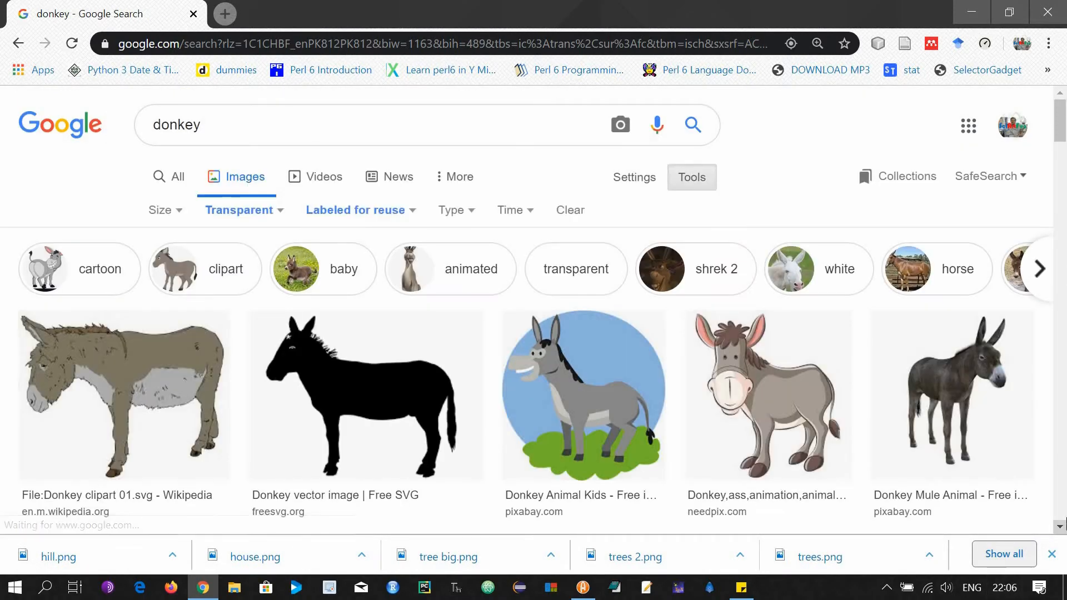
scroll(801, 320, down, 5)
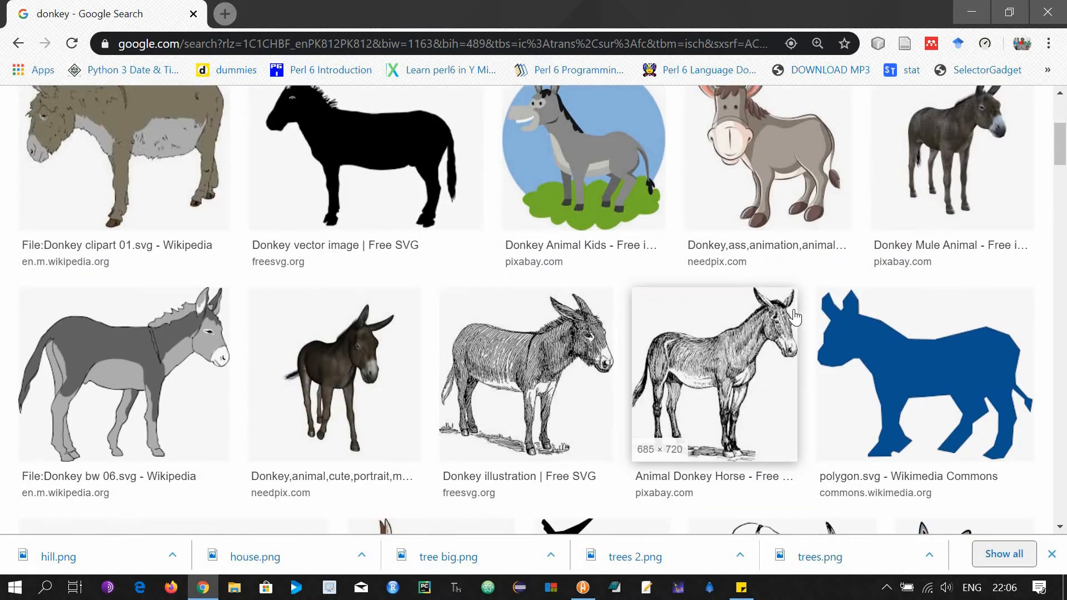
scroll(889, 267, up, 1)
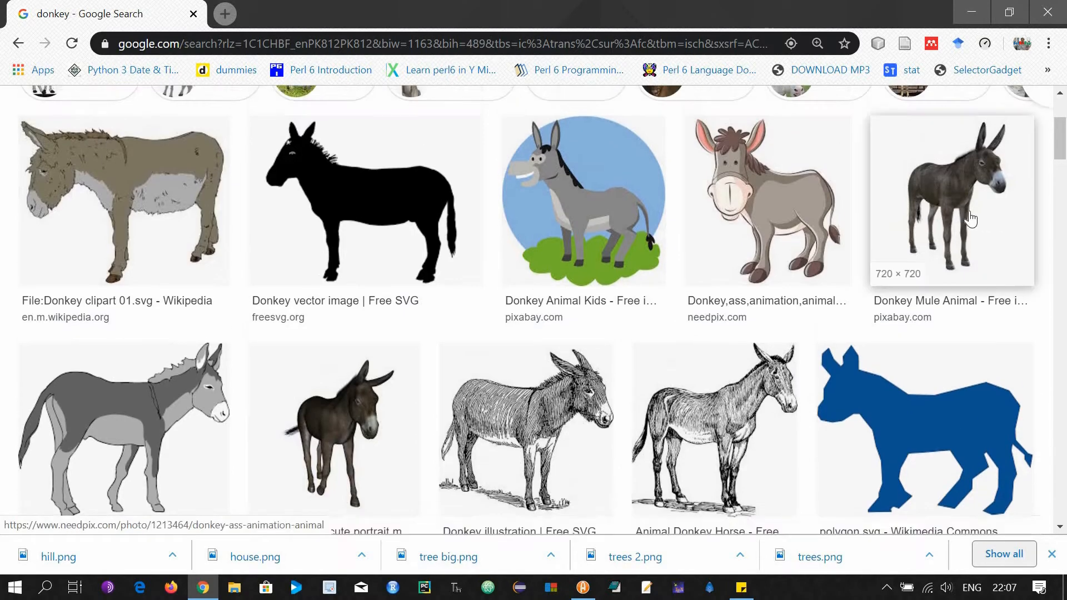
click(964, 214)
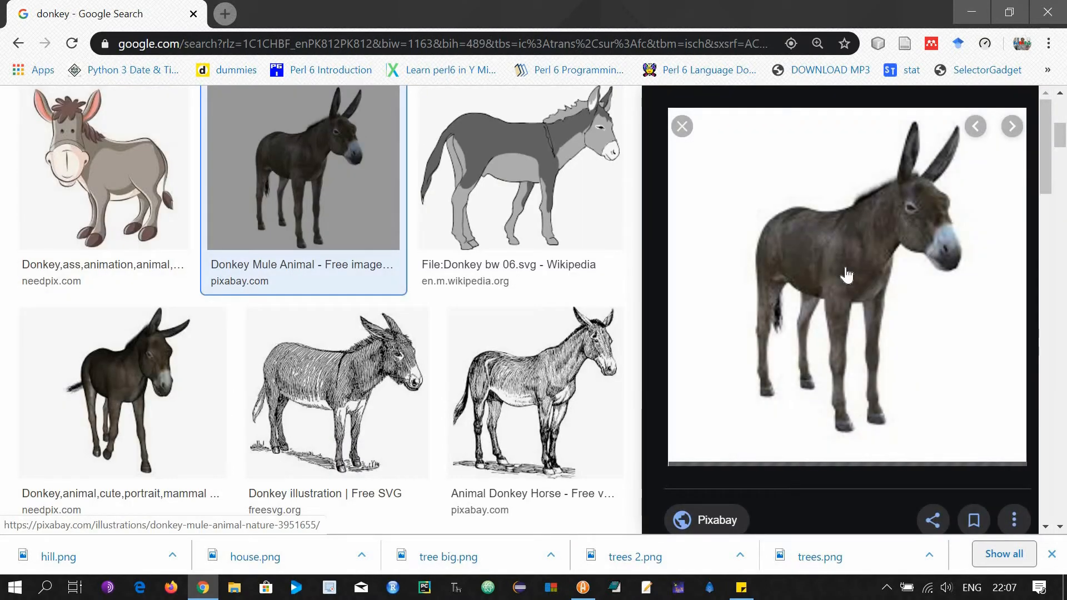
right_click(845, 273)
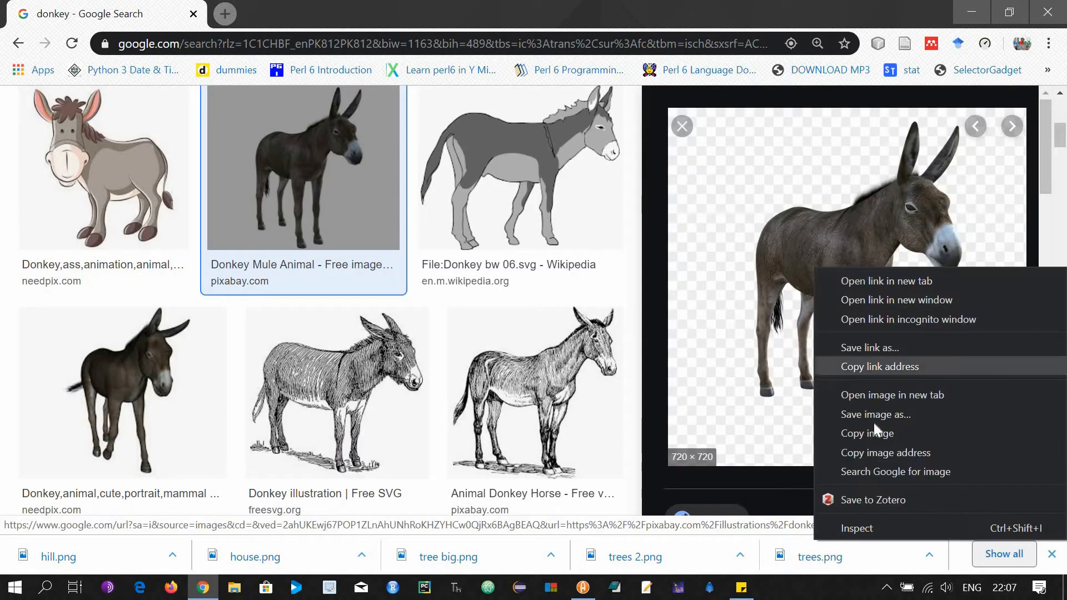
click(879, 413)
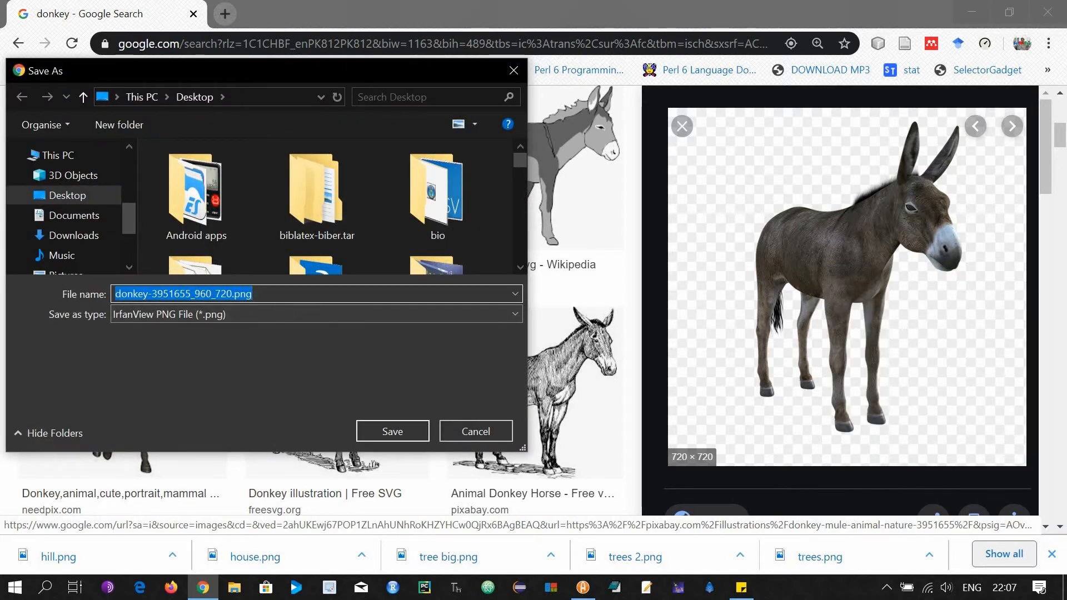
text(donkey)
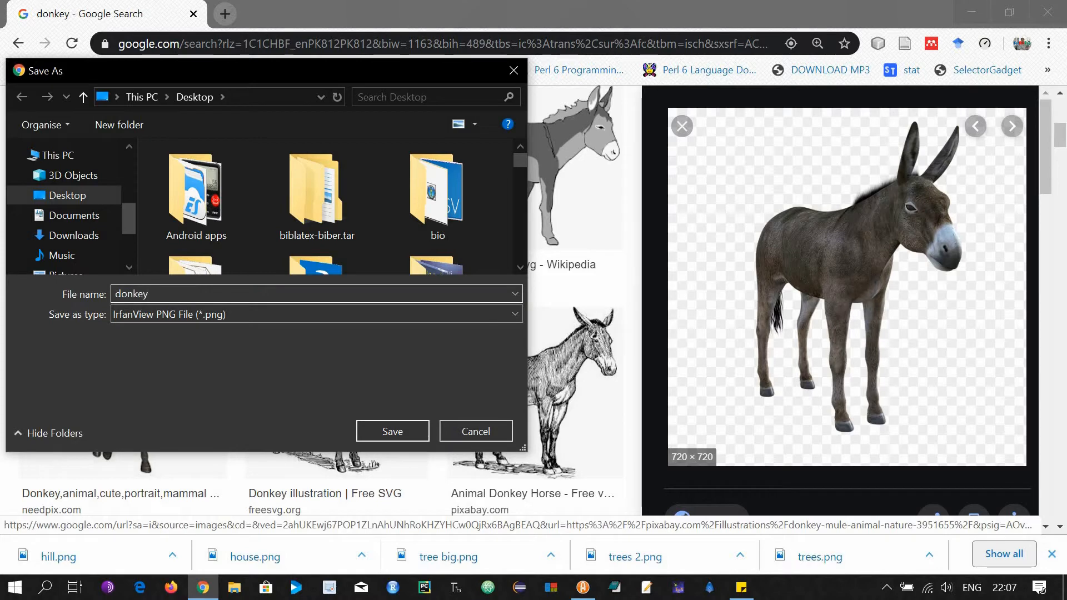
key(Return)
Save the hen preview image as hen.png.
scroll(412, 339, down, 2)
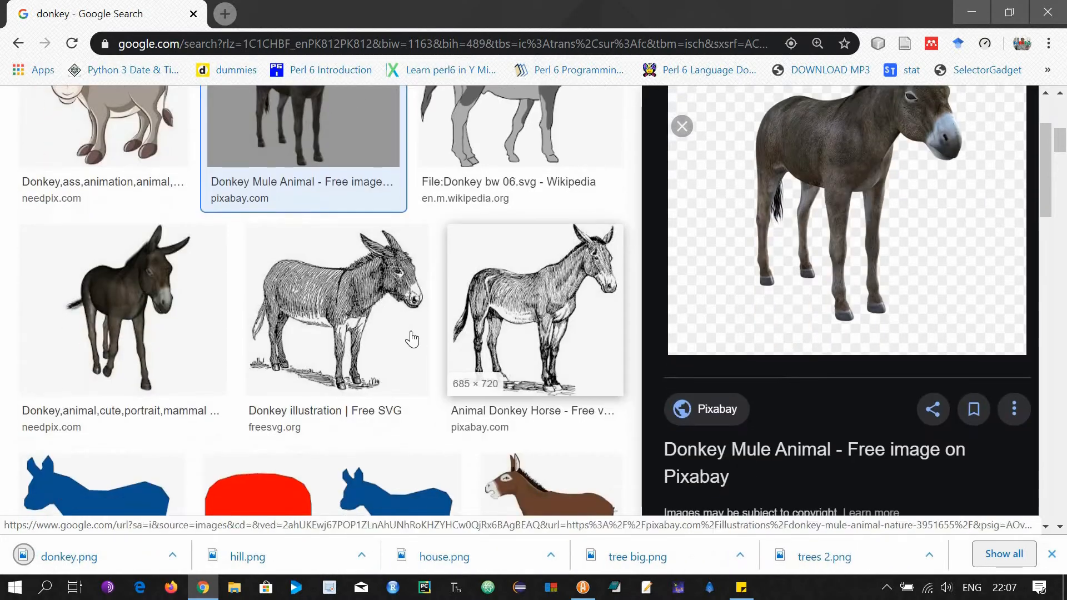
scroll(412, 339, down, 6)
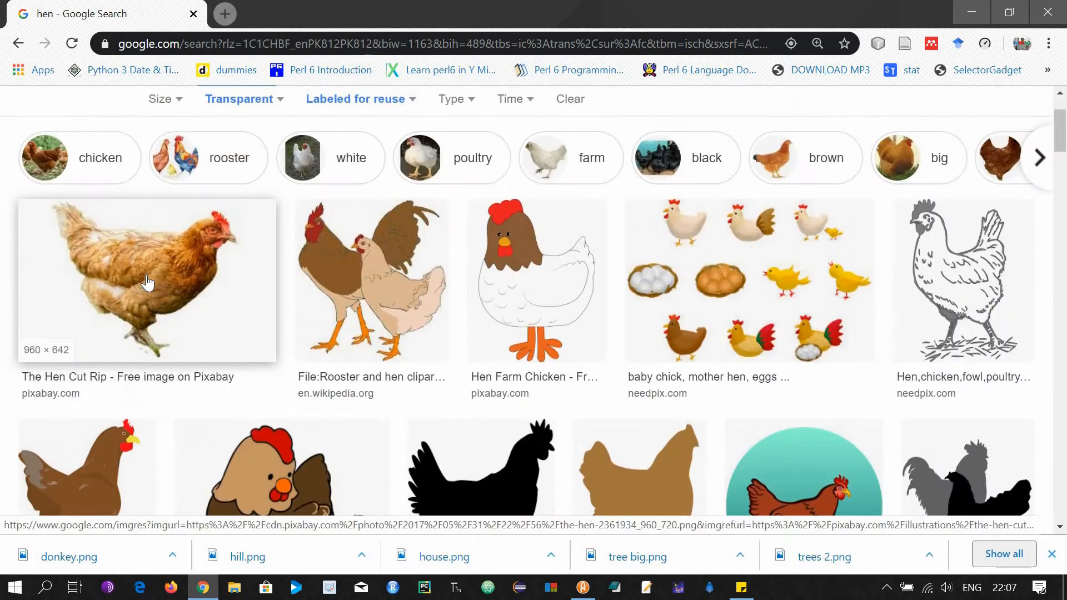
scroll(742, 241, down, 2)
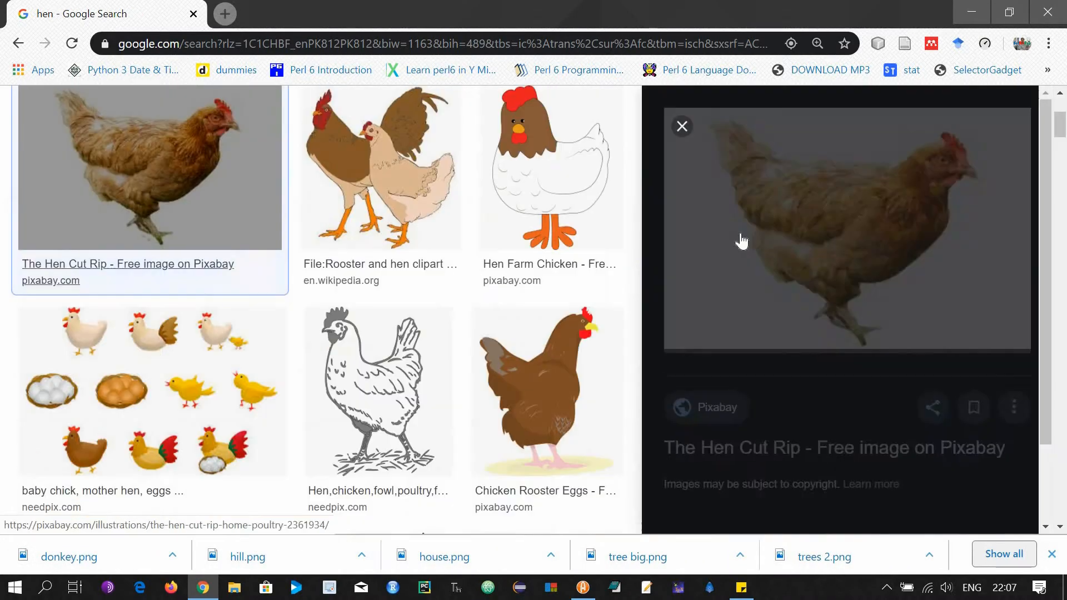
right_click(863, 345)
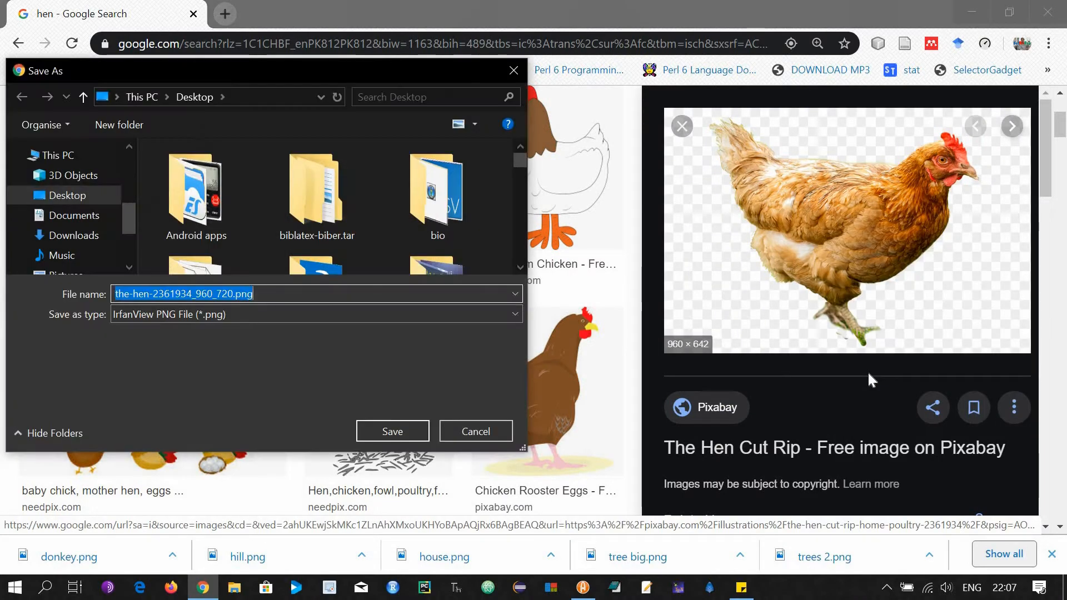
text(hen)
key(Return)
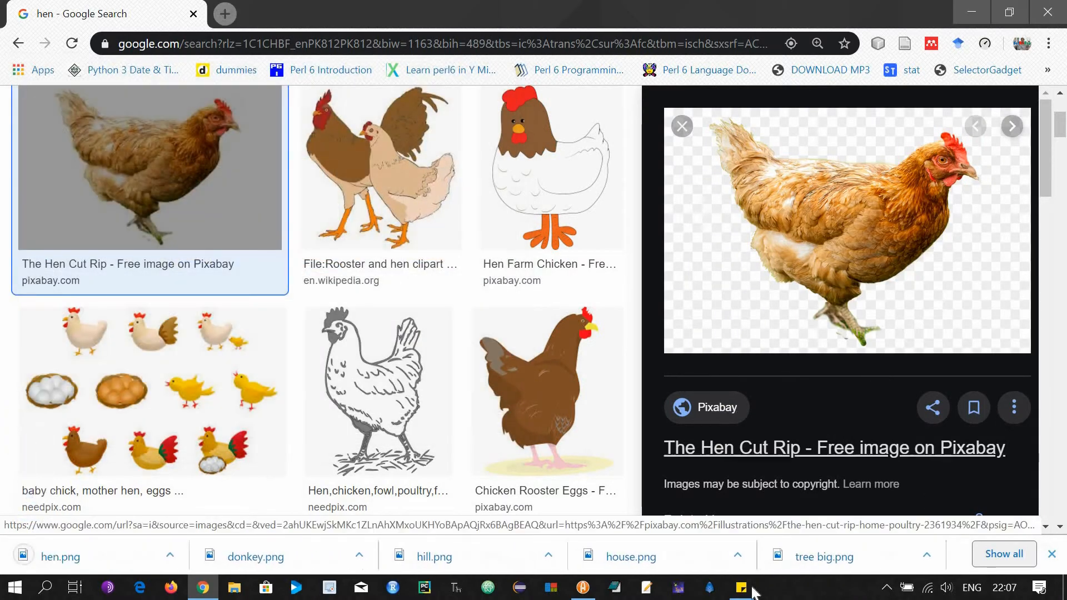
Import hen.png, donkey.png, hill.png, house.png, tree big.png and trees 2.png from My scenes.
click(583, 587)
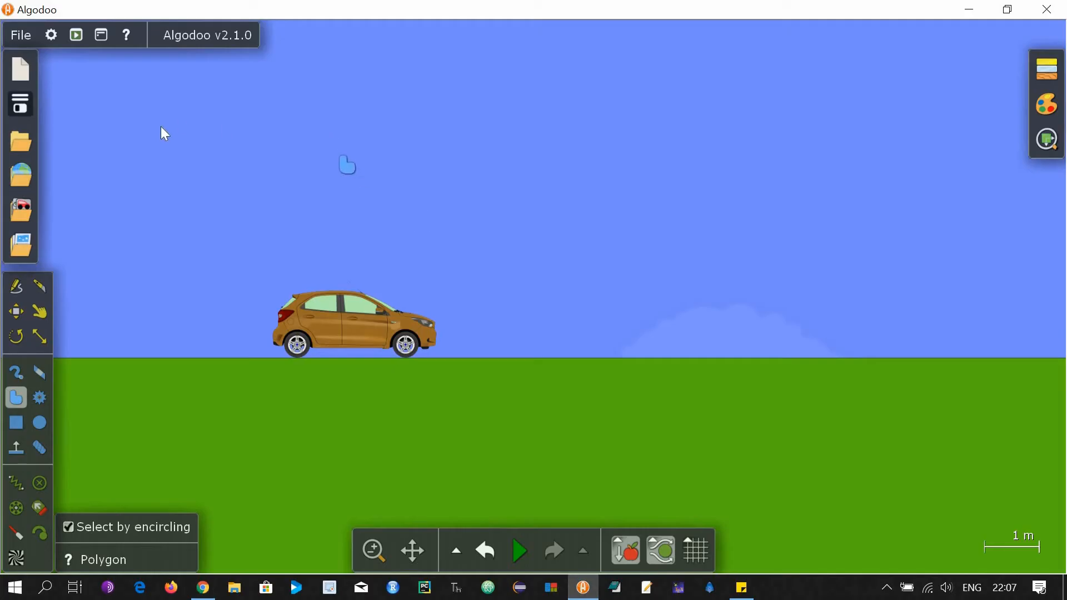
click(22, 144)
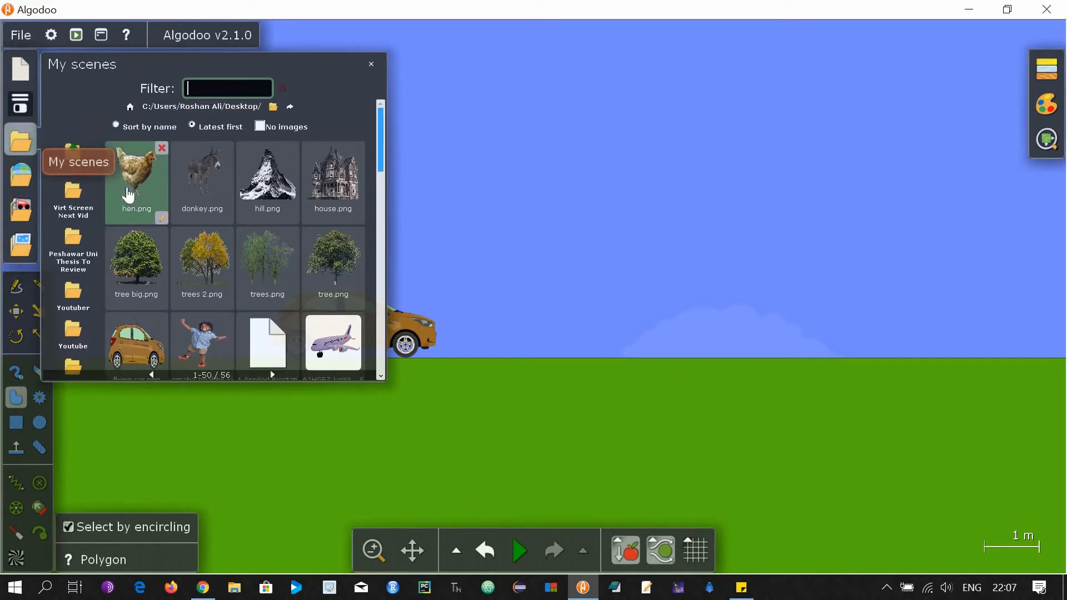
click(141, 192)
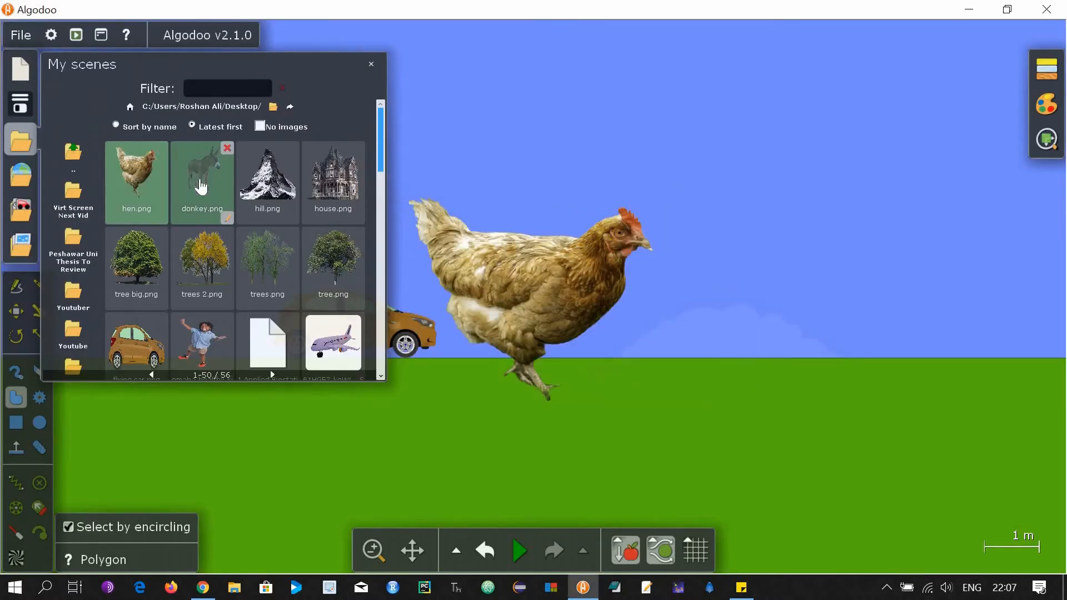
click(203, 172)
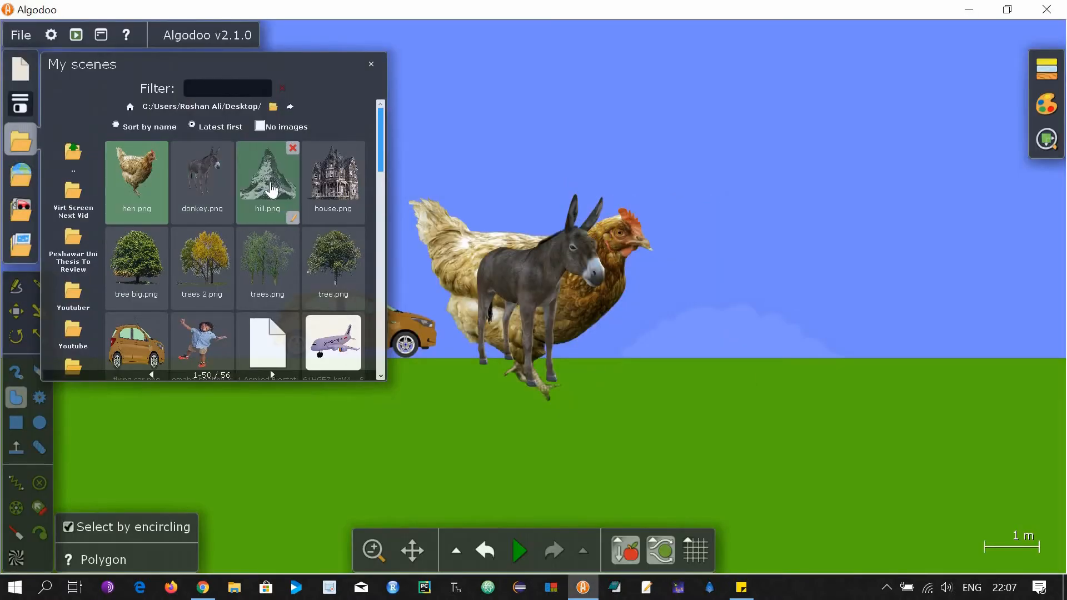
click(271, 190)
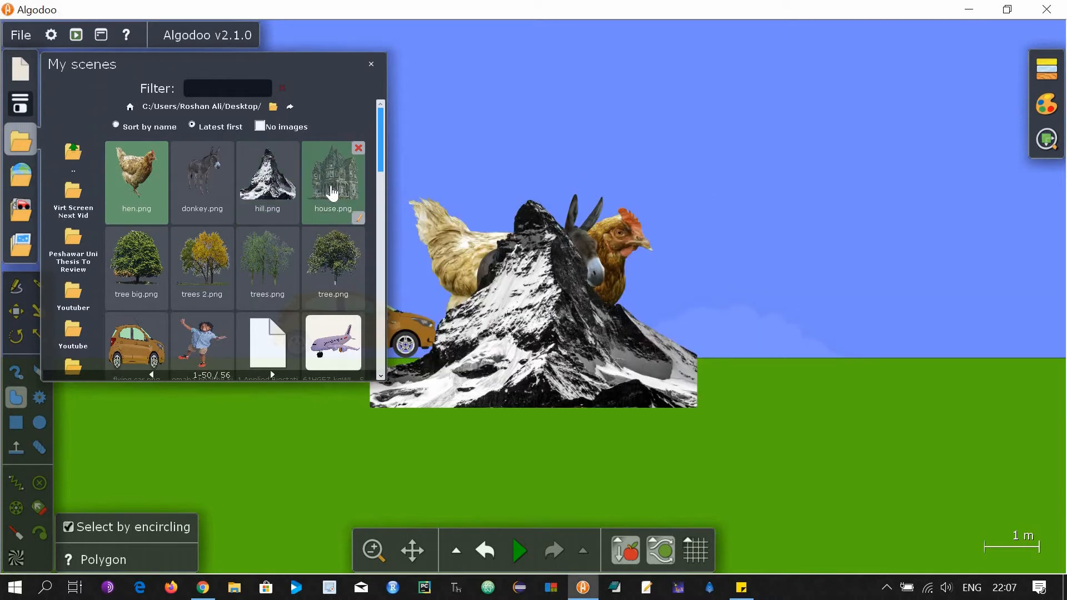
click(332, 193)
click(158, 266)
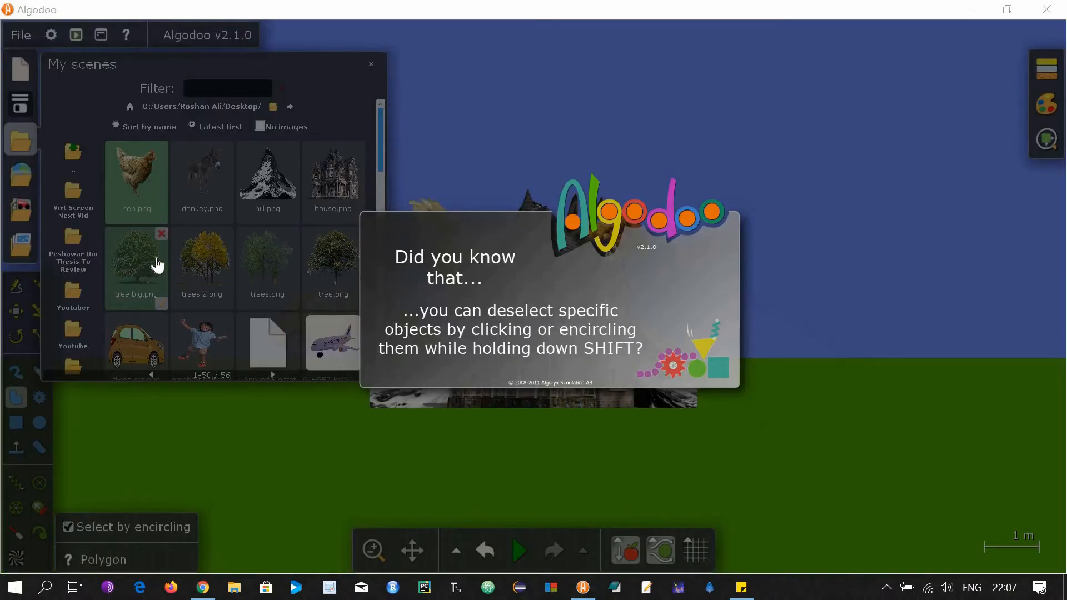
click(204, 267)
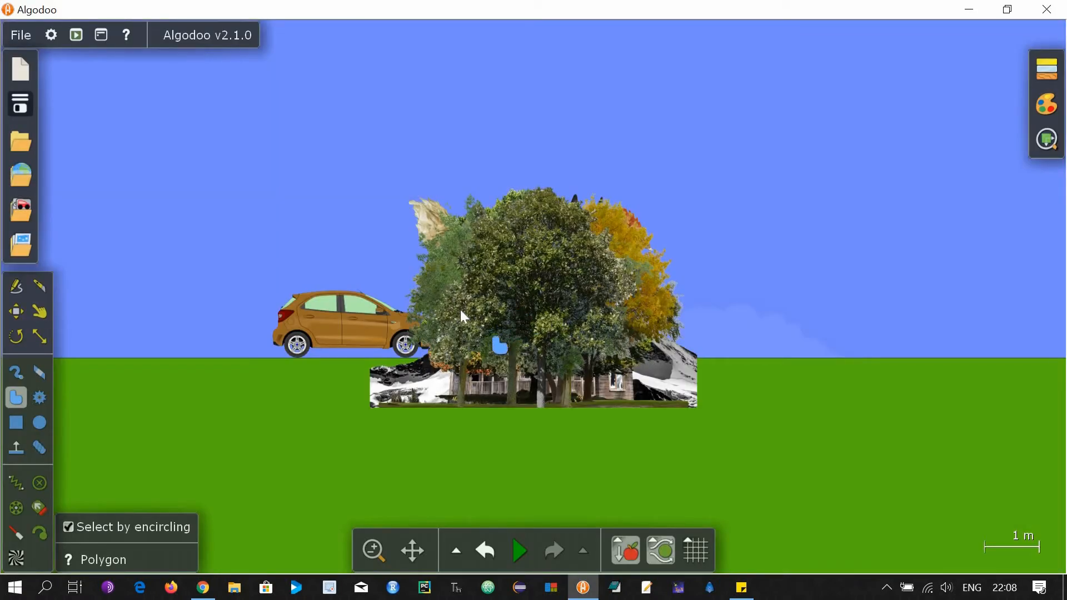
Drag the front tree and the yellow tree out to the right with the Move tool.
click(22, 309)
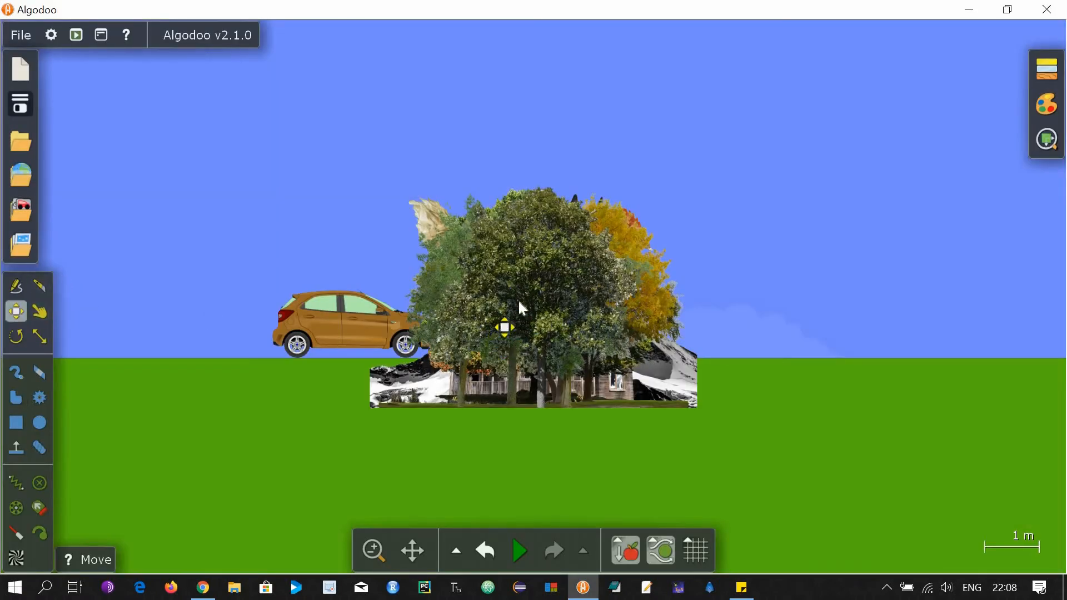
drag(519, 302, 736, 253)
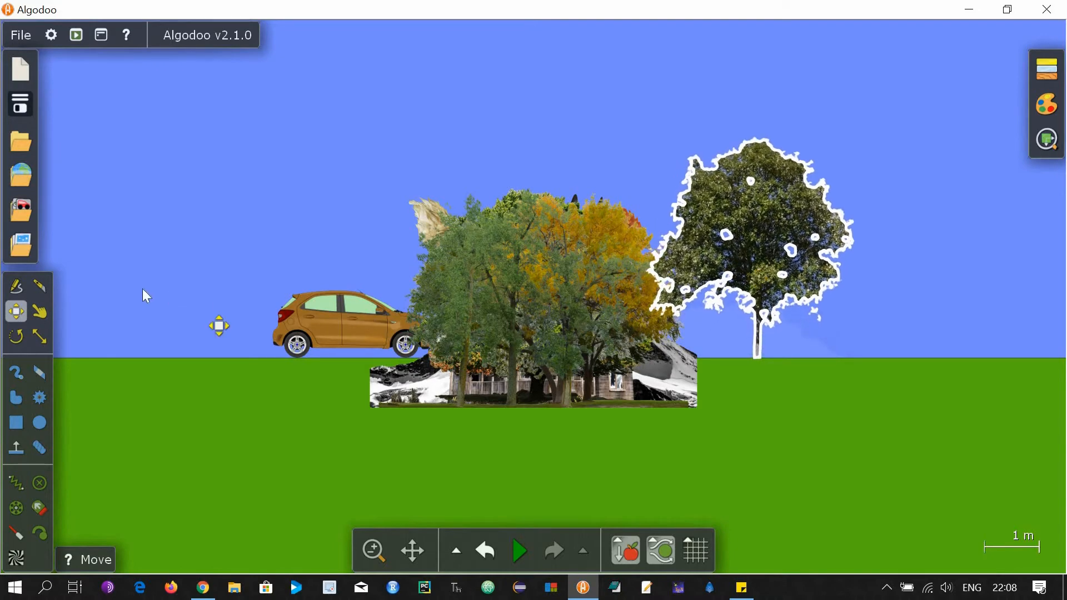
scroll(142, 292, down, 4)
click(325, 300)
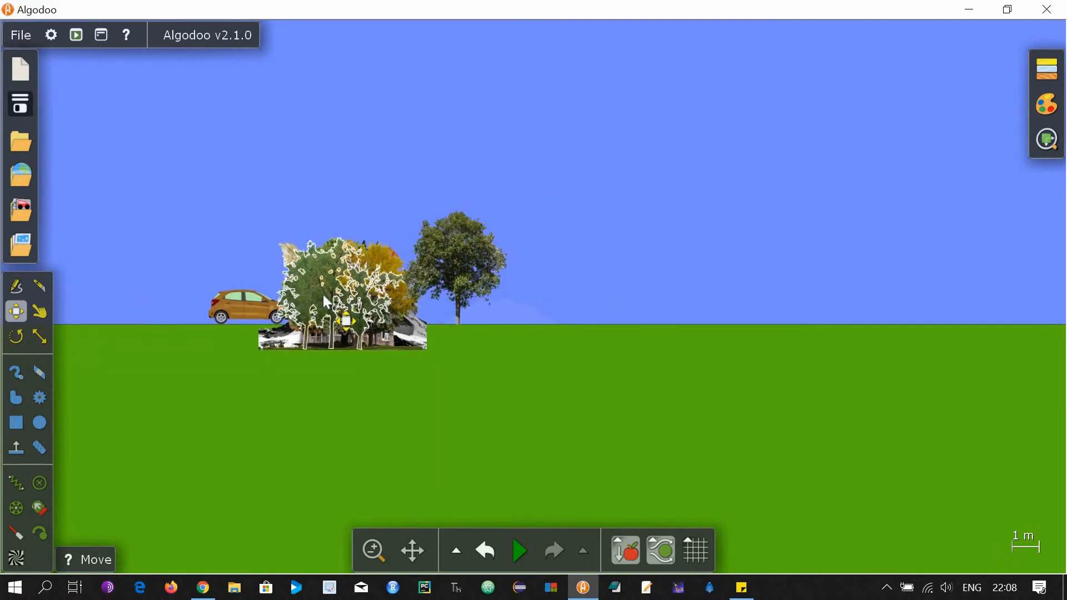
drag(326, 302, 605, 272)
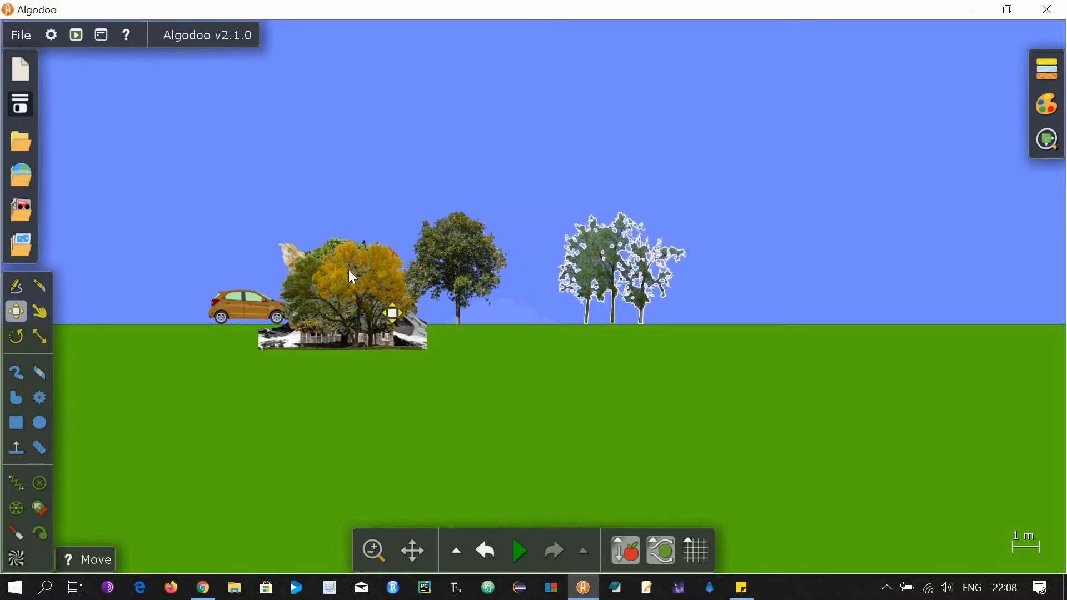
drag(353, 276, 762, 258)
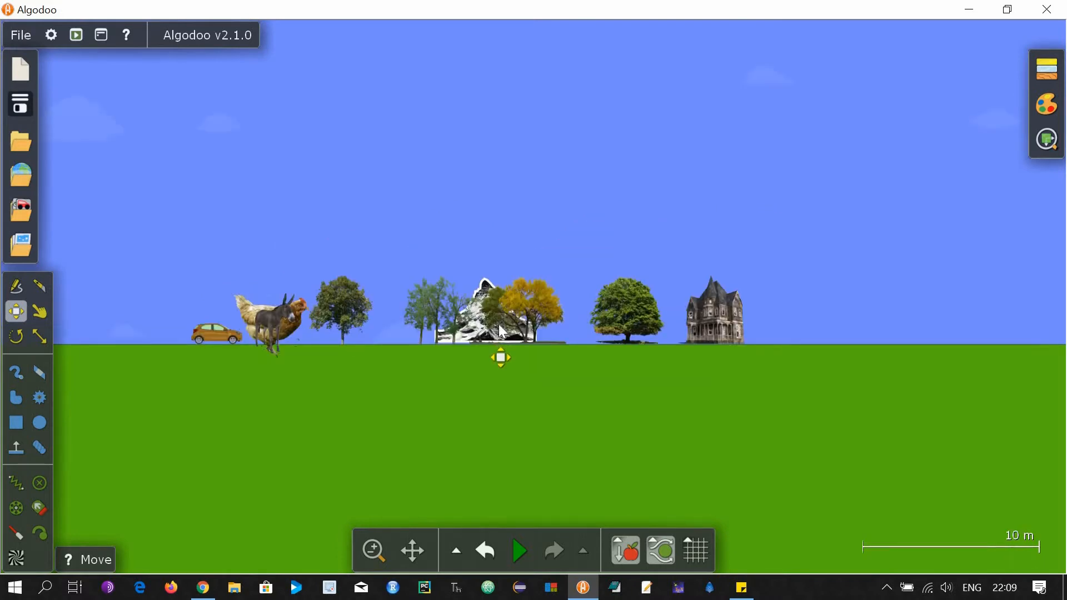
Move the mountain so it sits just left of the house.
drag(502, 332, 621, 321)
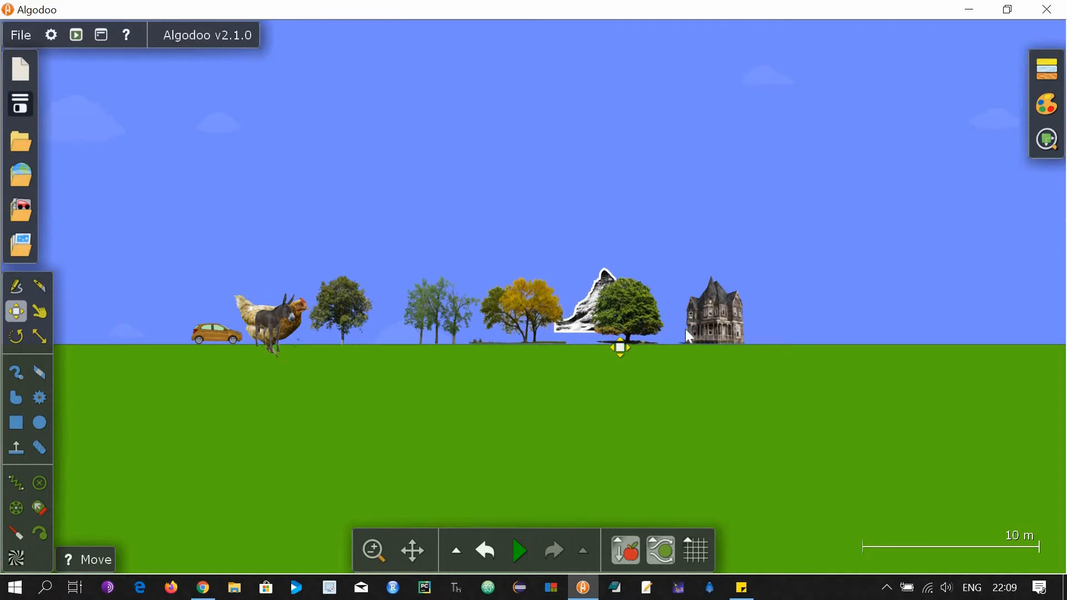
drag(686, 330, 669, 332)
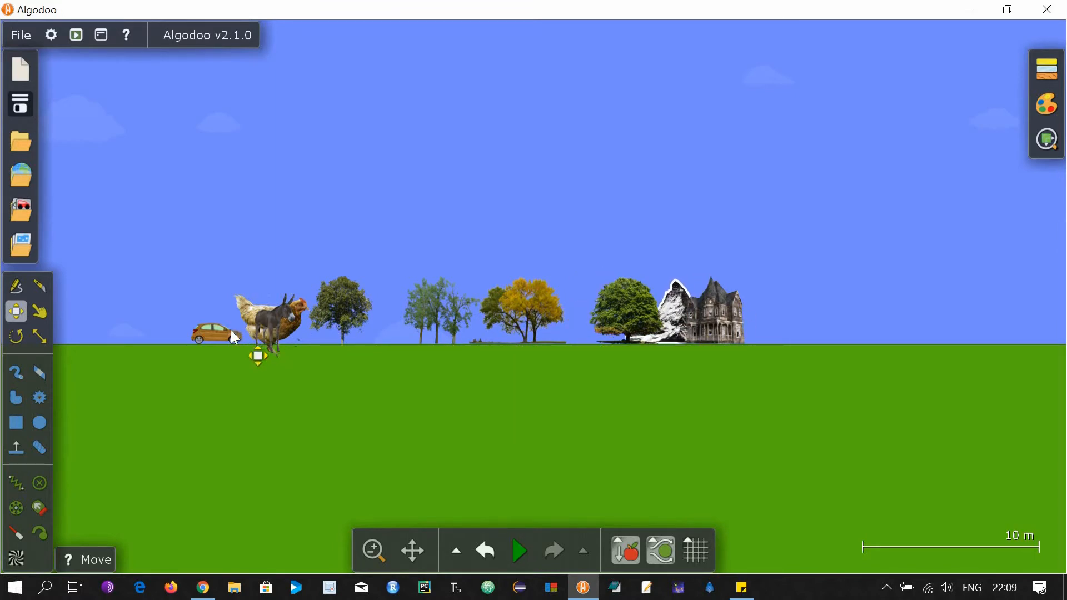
scroll(183, 343, up, 1)
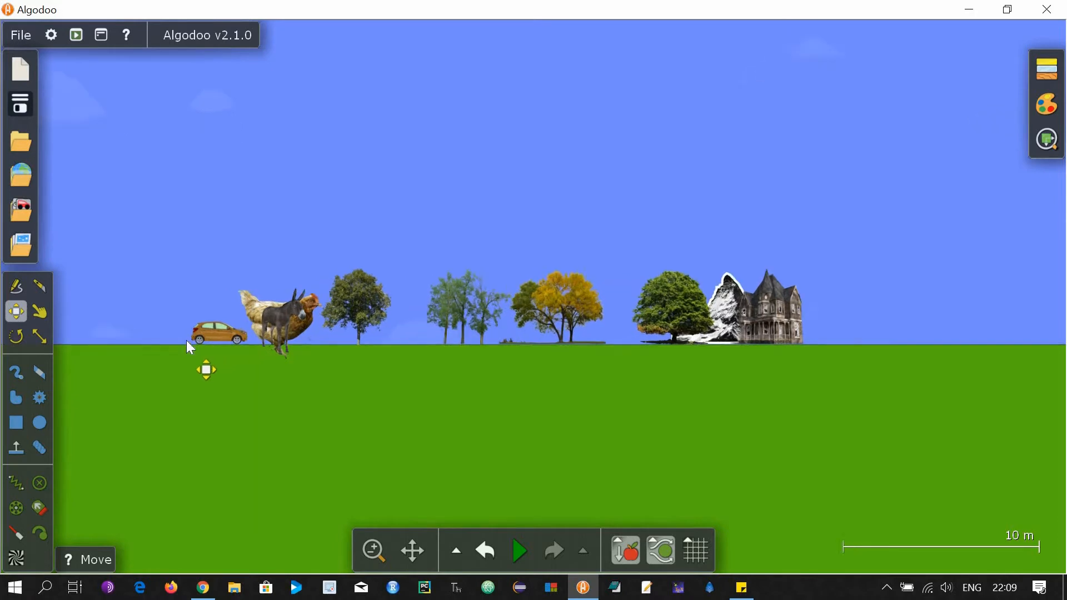
Enlarge the car slightly, undoing an unwanted donkey move afterwards.
scroll(187, 342, up, 5)
key(c)
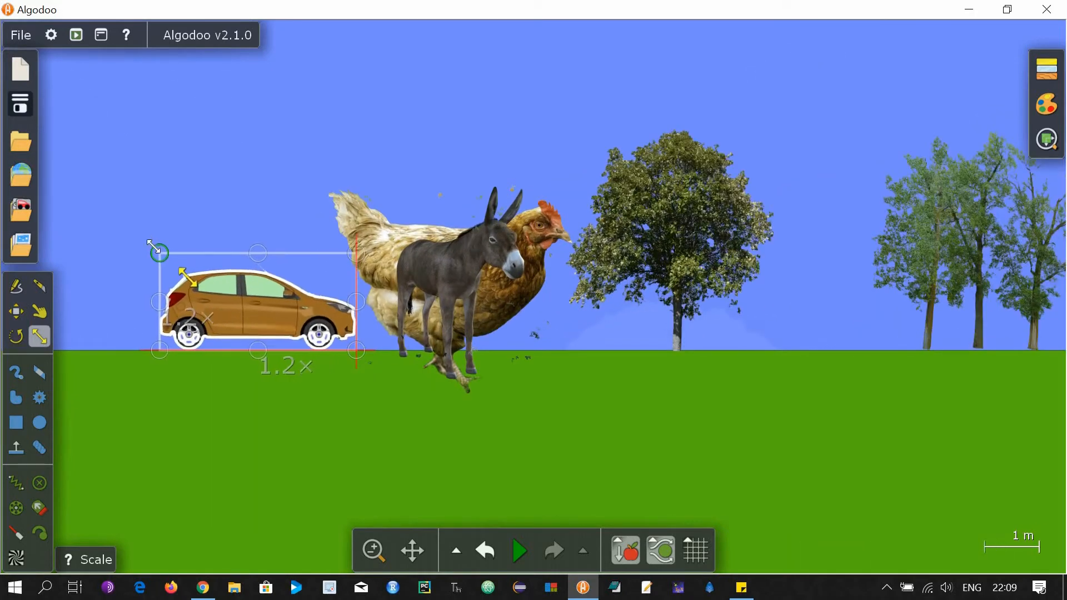
drag(154, 246, 123, 230)
key(m)
drag(448, 297, 813, 309)
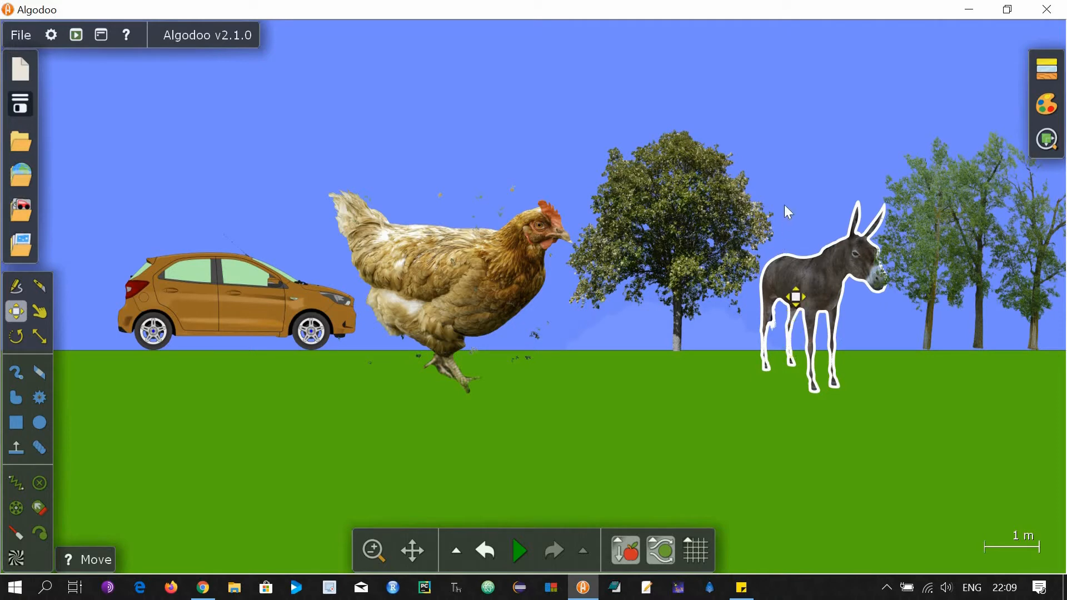
key(ctrl+z)
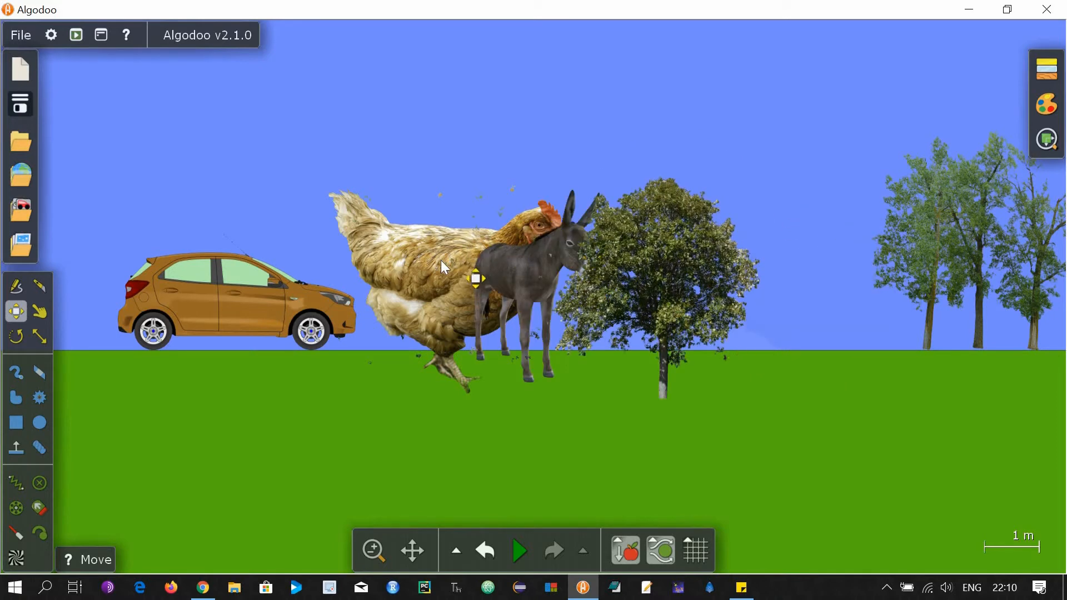
Shrink the chicken to 0.37x and move it away from the donkey's legs.
click(441, 260)
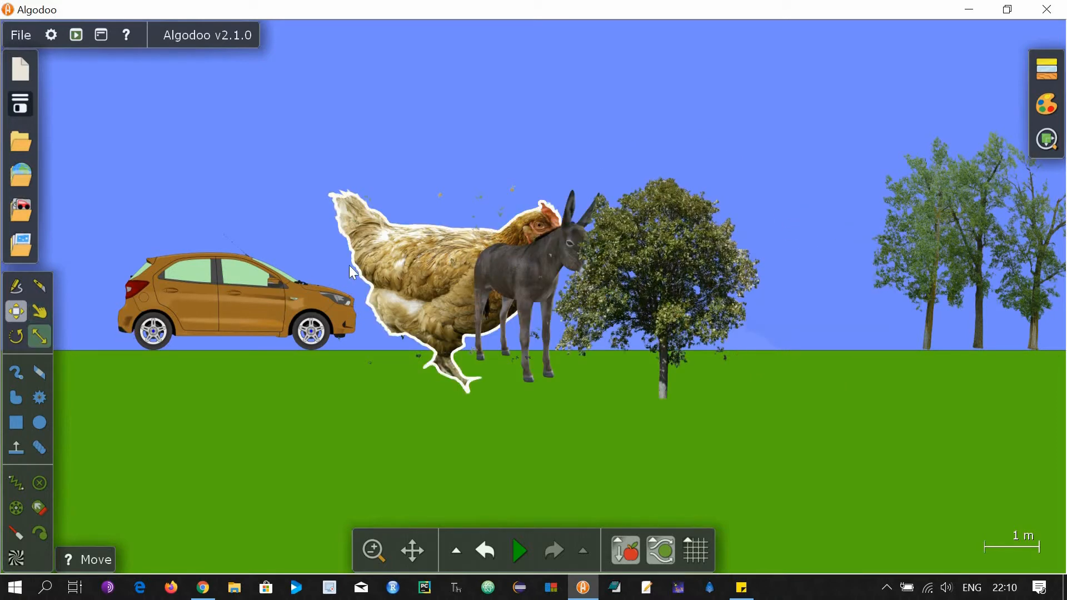
key(s)
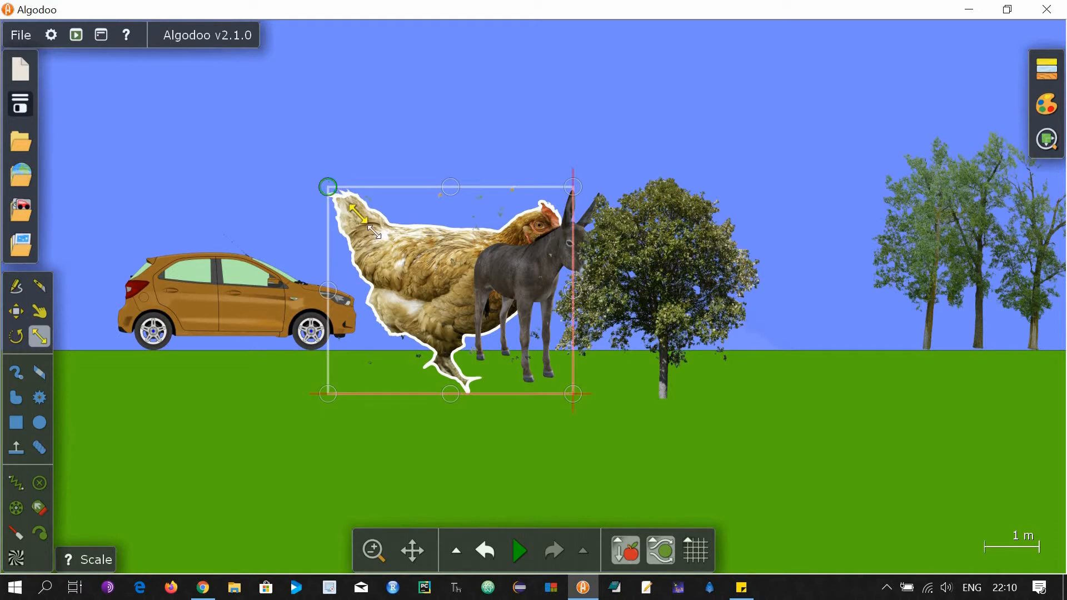
drag(374, 231, 483, 355)
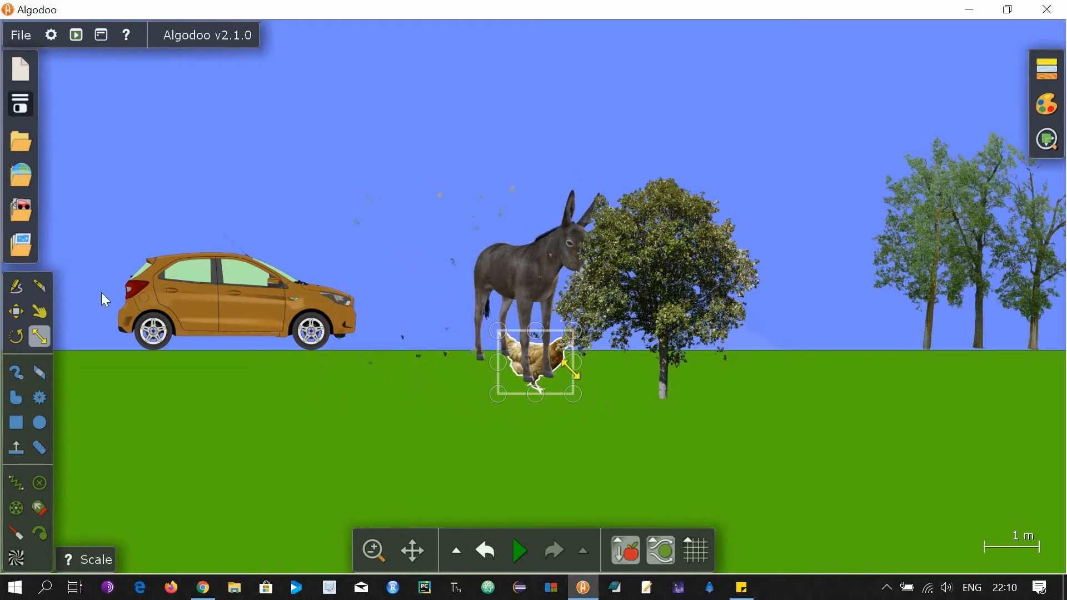
click(20, 310)
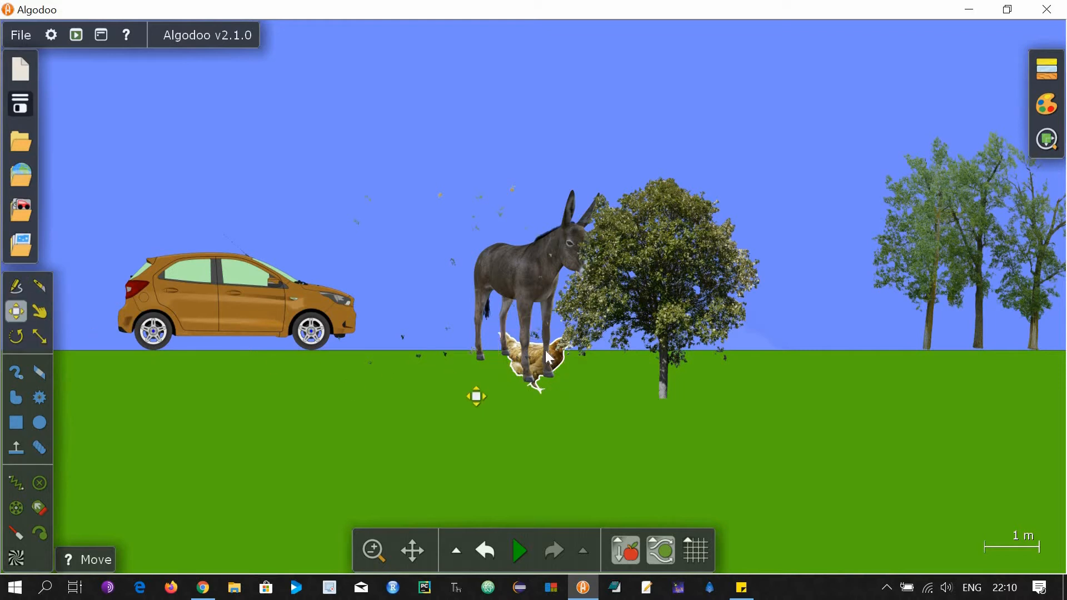
drag(549, 357, 820, 331)
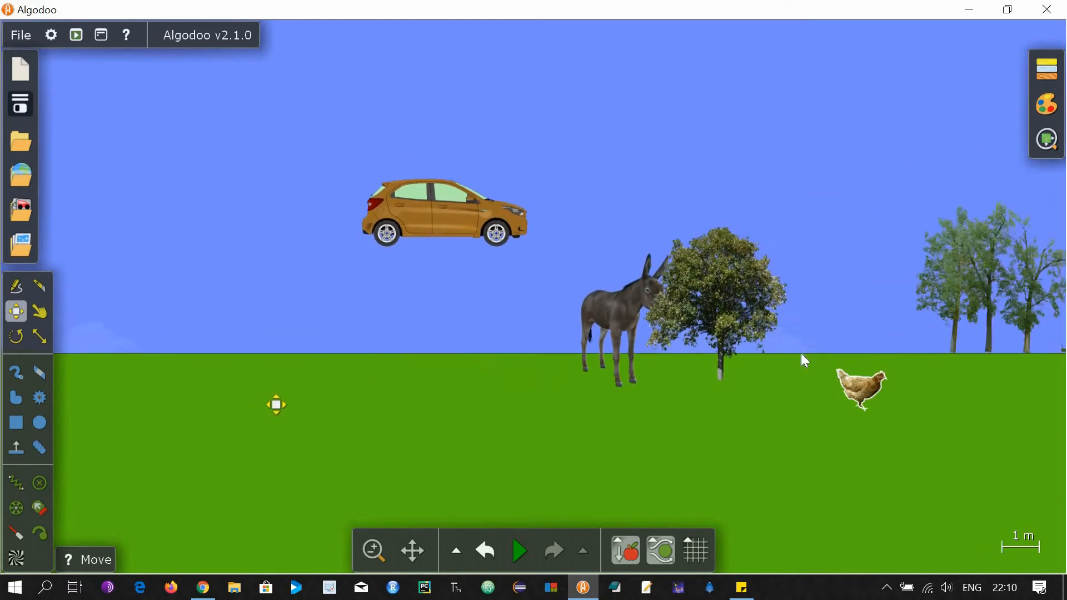
Lower the group of three trees onto the ground.
scroll(801, 352, down, 3)
scroll(989, 360, up, 7)
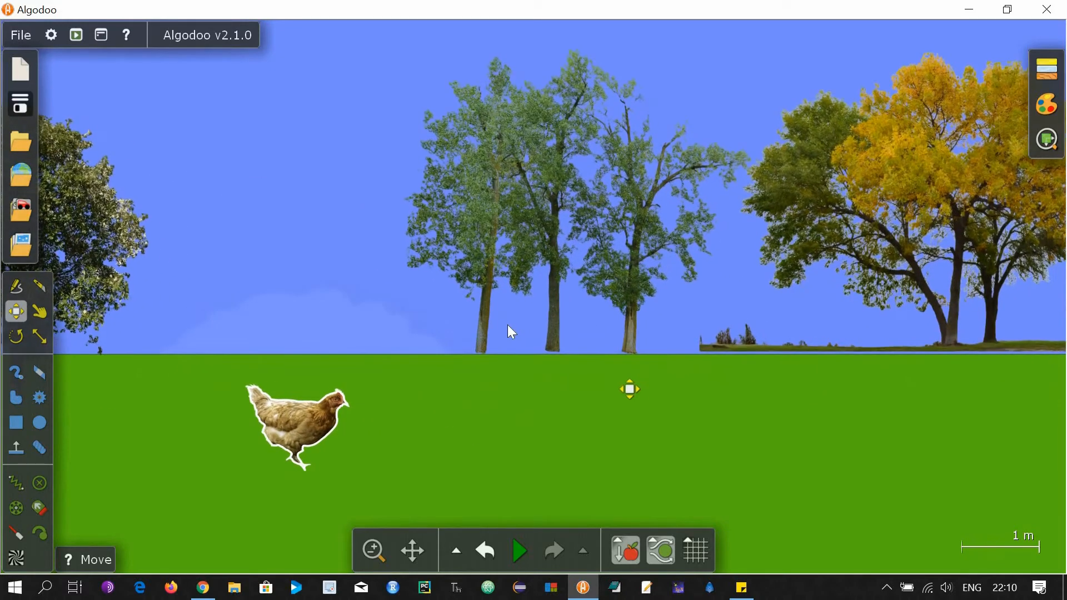
mouse_move(486, 321)
mouse_down()
mouse_move(487, 352)
mouse_move(479, 327)
mouse_up()
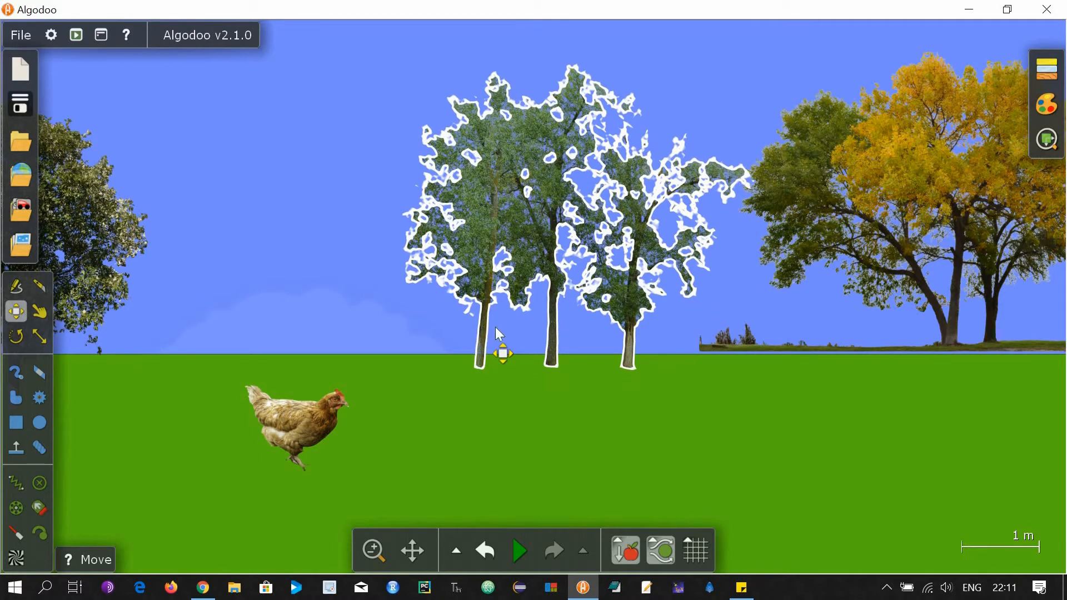
click(995, 329)
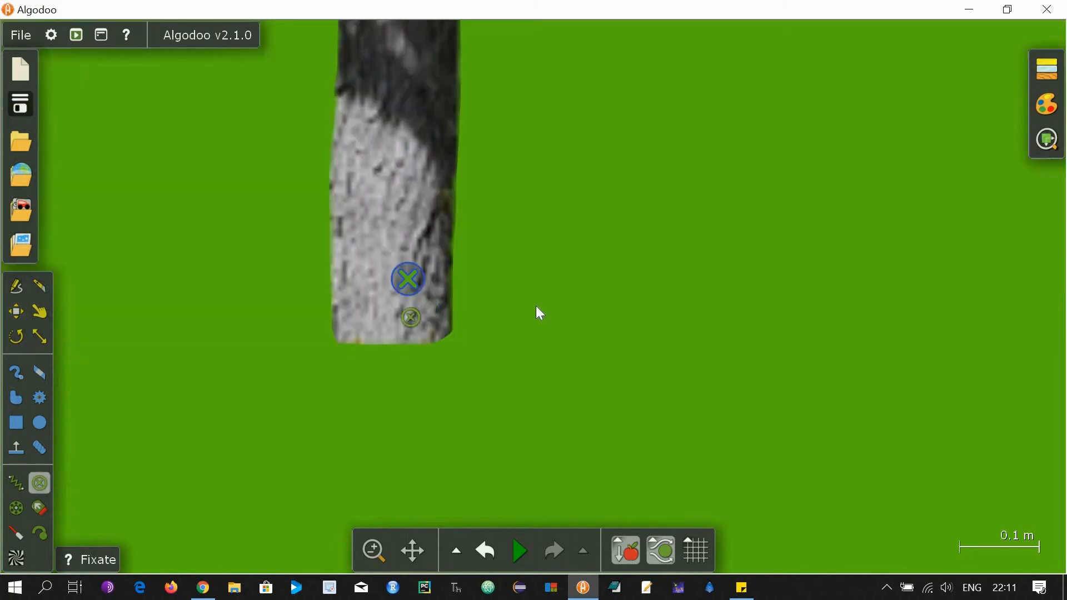
Fixate the donkey's hoof to the background.
scroll(536, 313, down, 6)
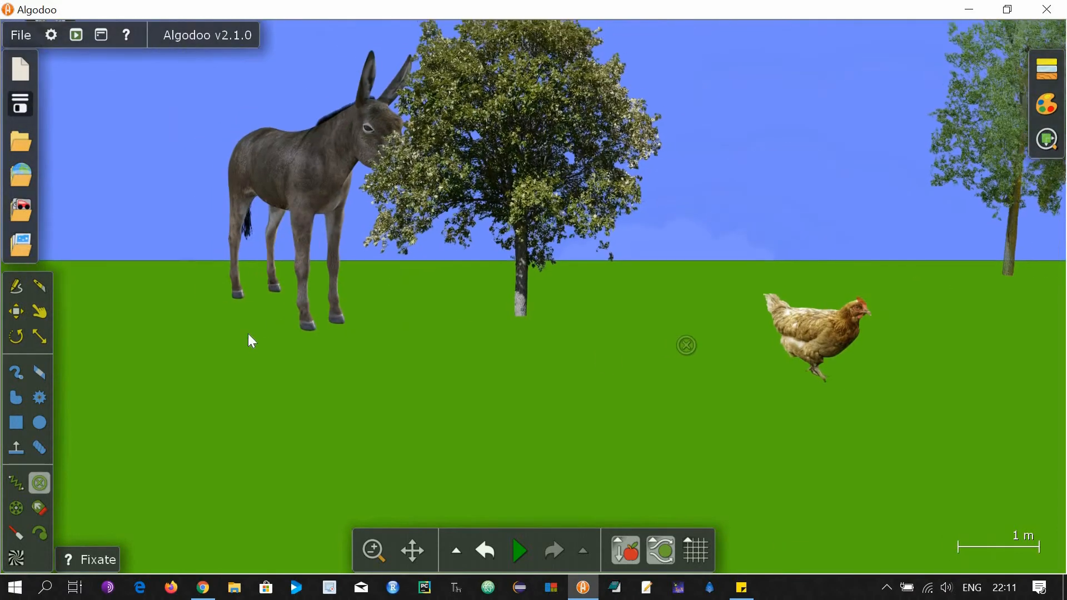
scroll(248, 334, up, 10)
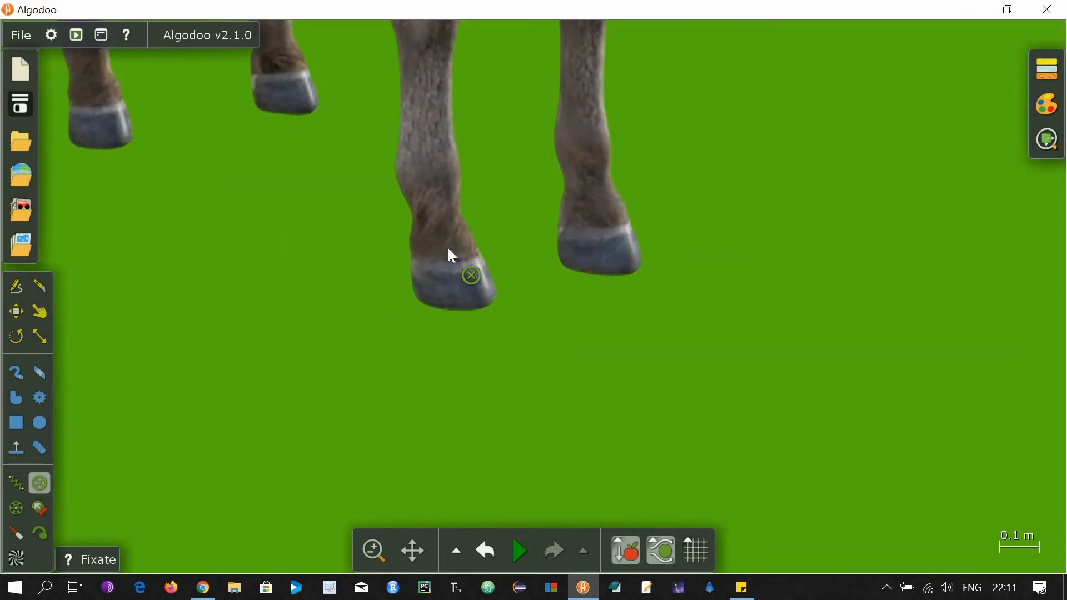
click(449, 250)
Fixate the left and right tree trunks in place.
scroll(550, 367, down, 10)
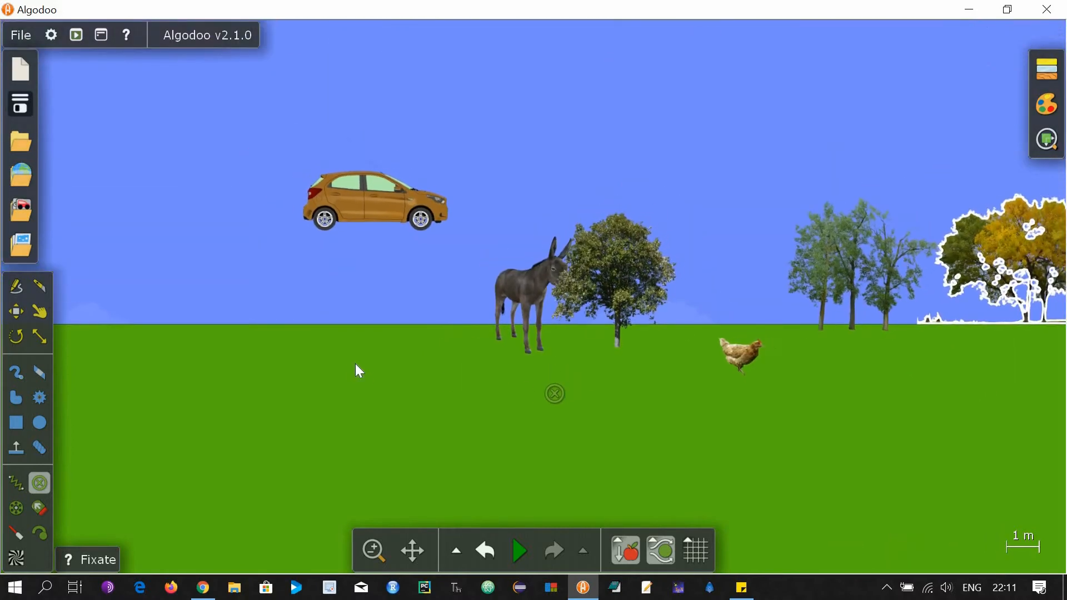
scroll(628, 364, down, 3)
scroll(546, 345, up, 7)
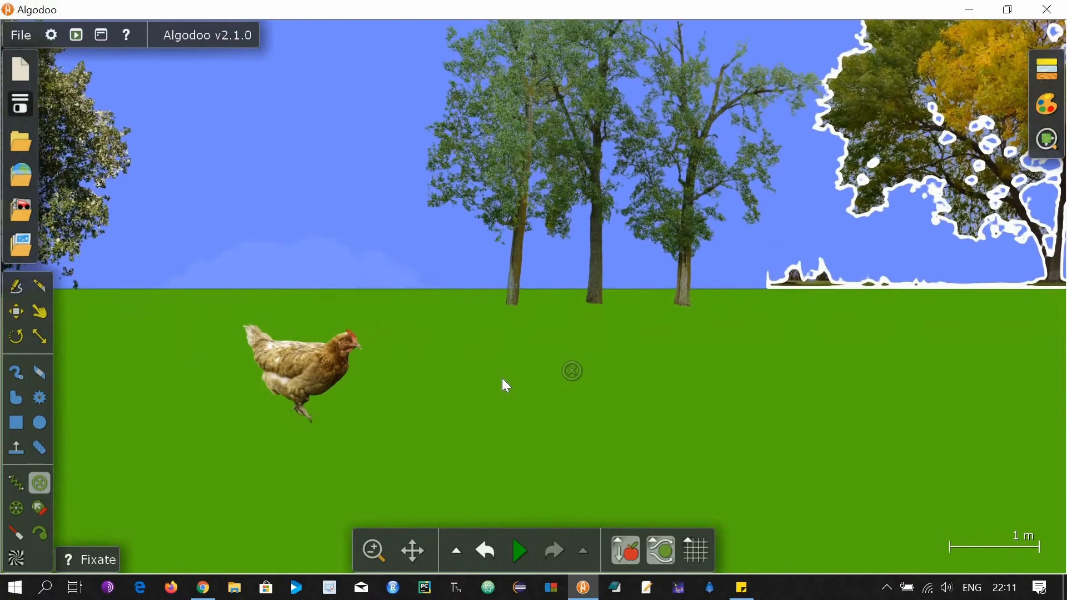
scroll(534, 356, up, 5)
click(464, 88)
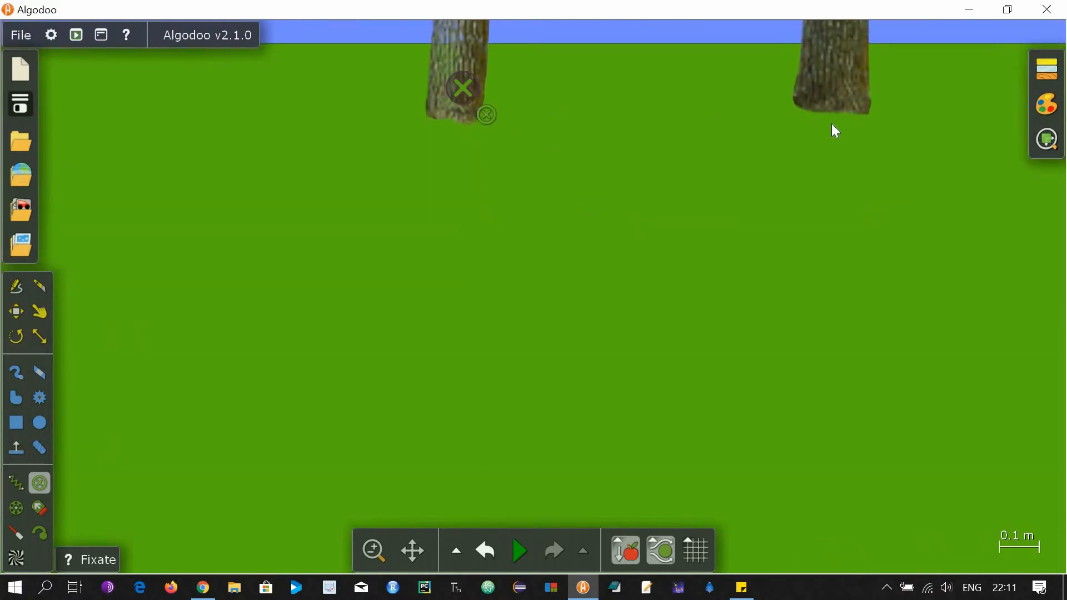
click(840, 100)
scroll(465, 353, down, 5)
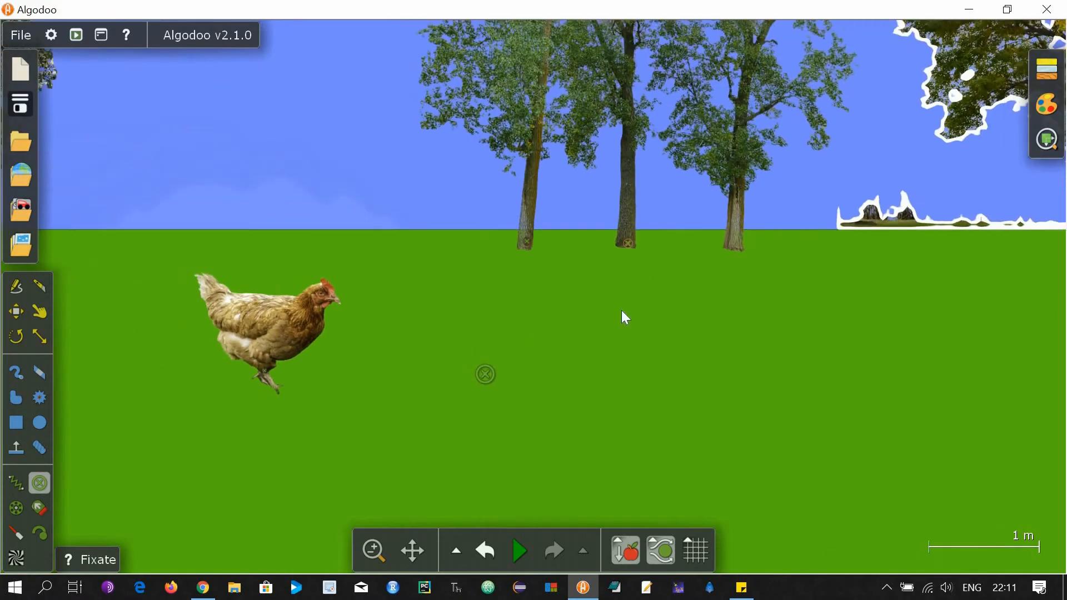
scroll(617, 309, down, 2)
scroll(585, 300, up, 2)
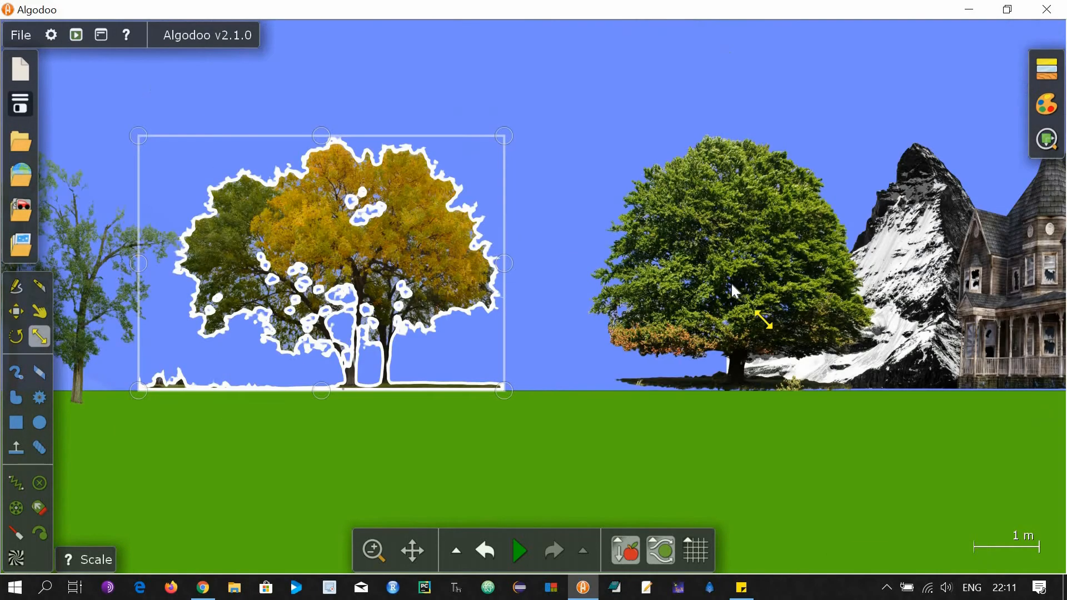
Move the green tree down and slightly left, and enlarge it.
click(729, 364)
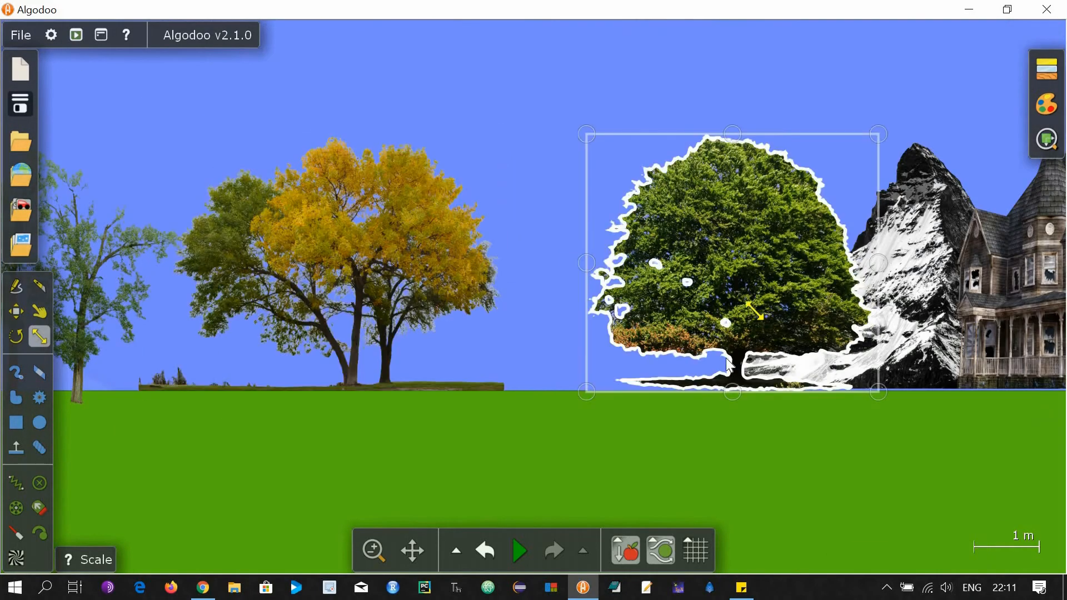
drag(732, 284, 754, 363)
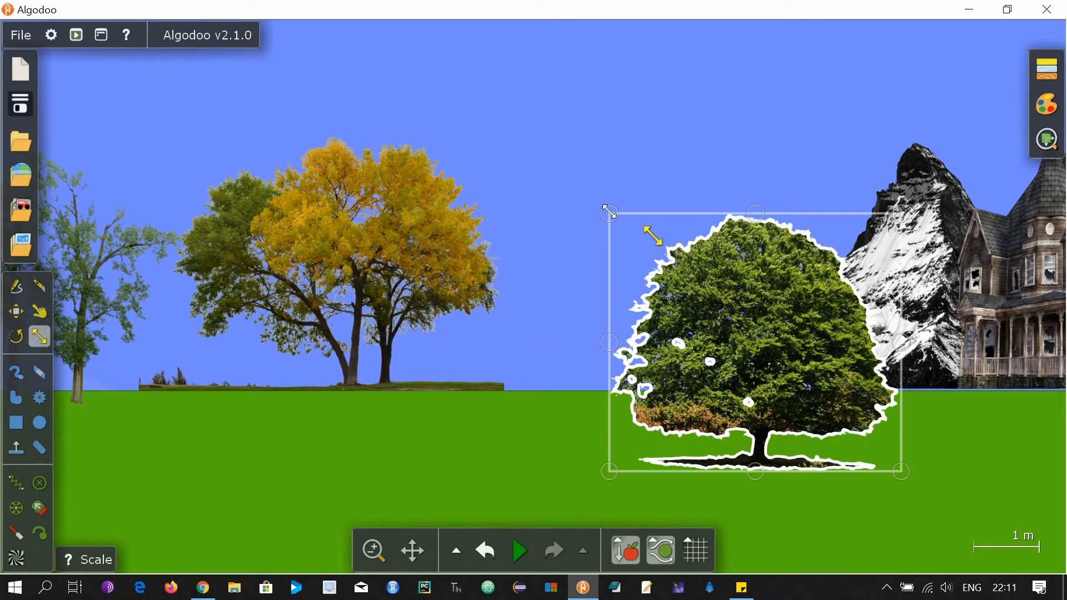
drag(610, 212, 494, 62)
click(437, 105)
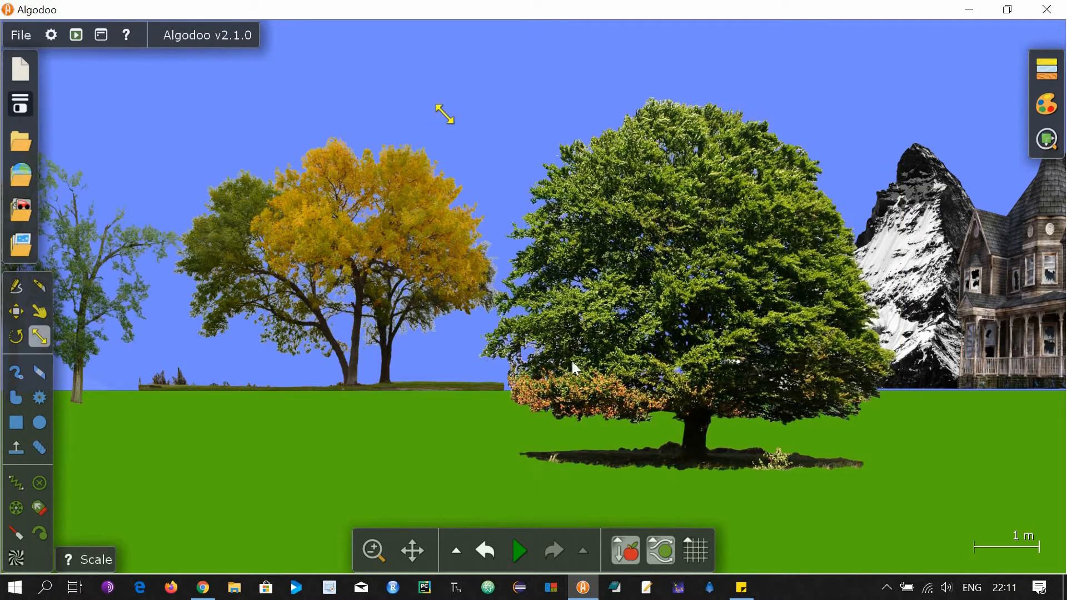
Scale up the mountain image so it towers behind the green tree and house.
scroll(567, 358, down, 5)
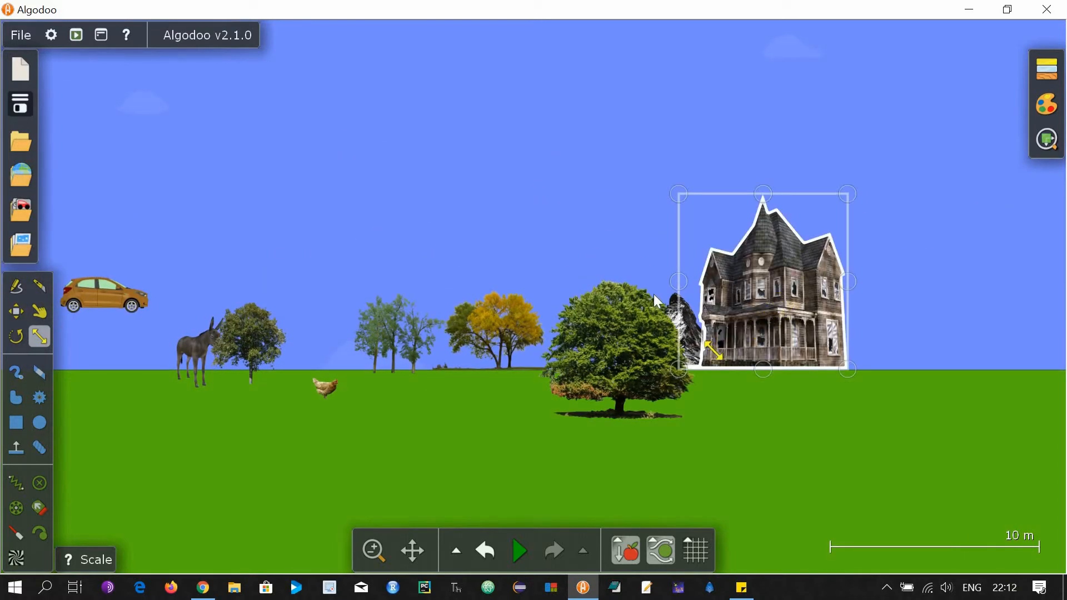
click(654, 295)
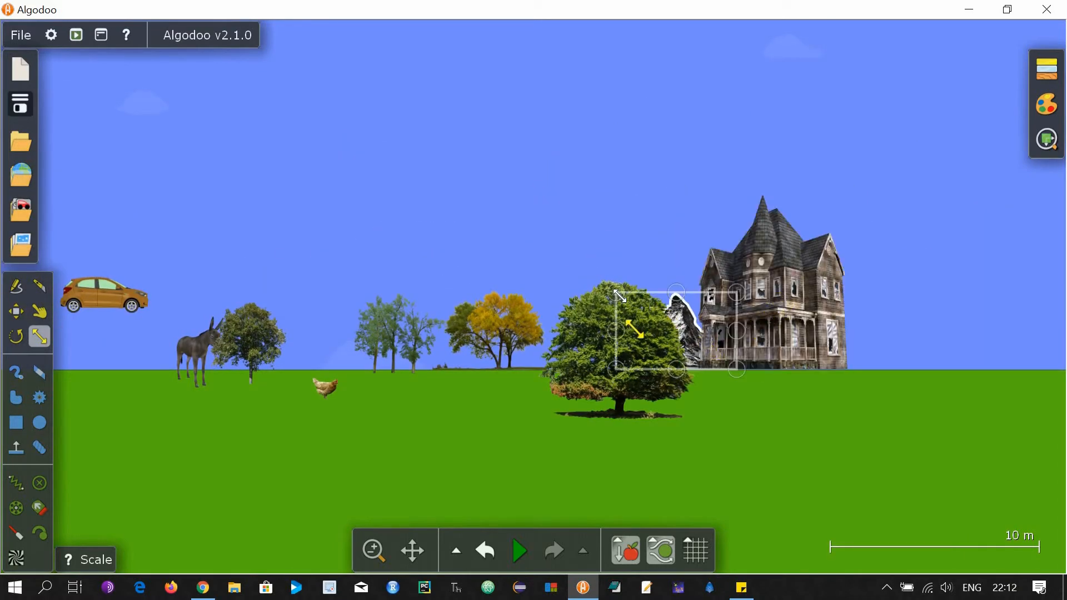
drag(584, 261, 327, 74)
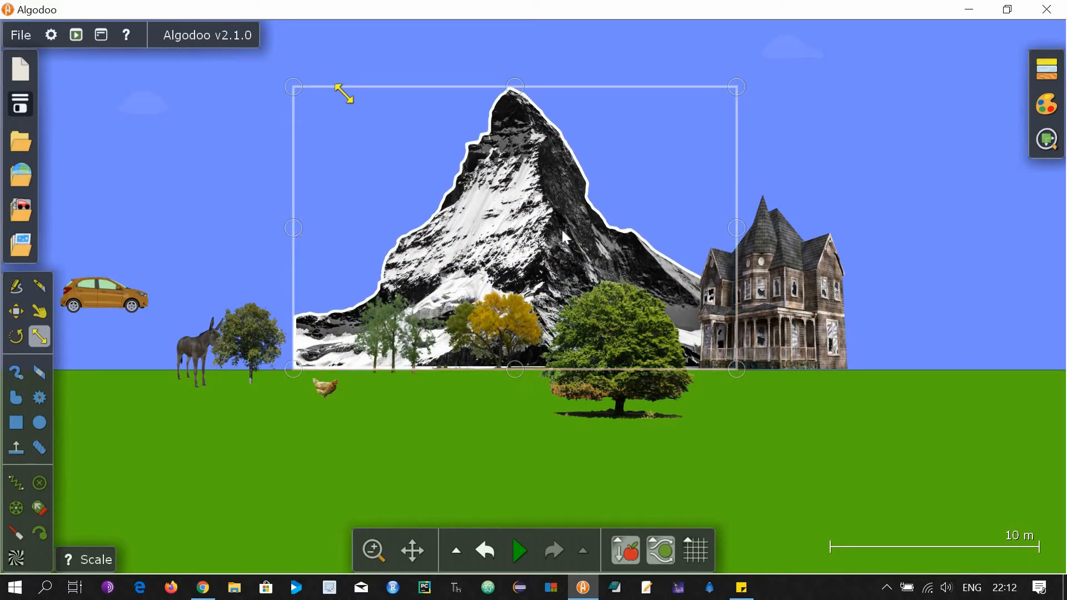
click(893, 268)
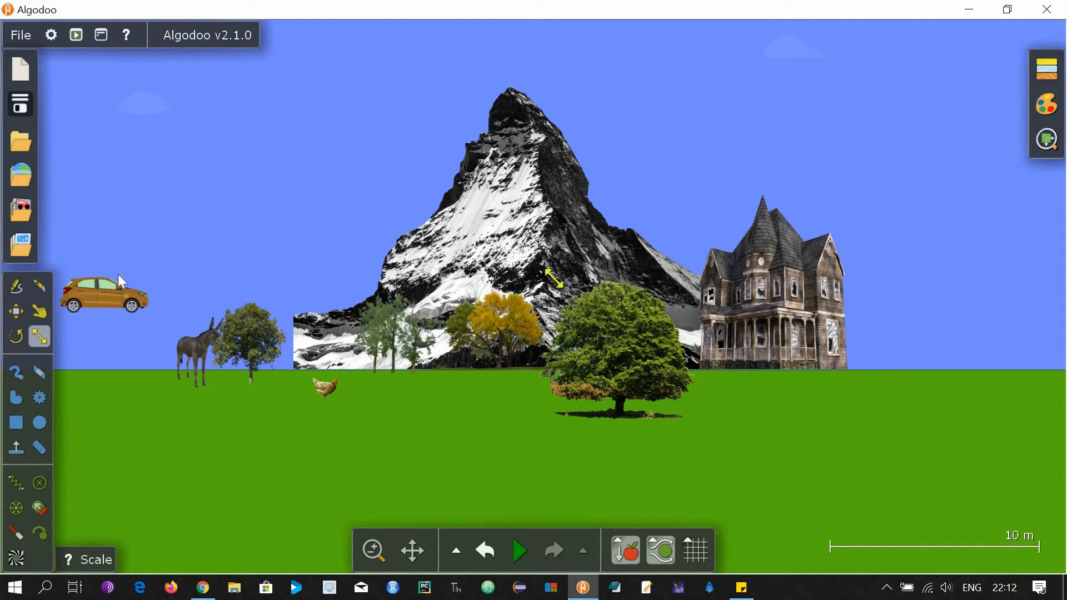
click(15, 311)
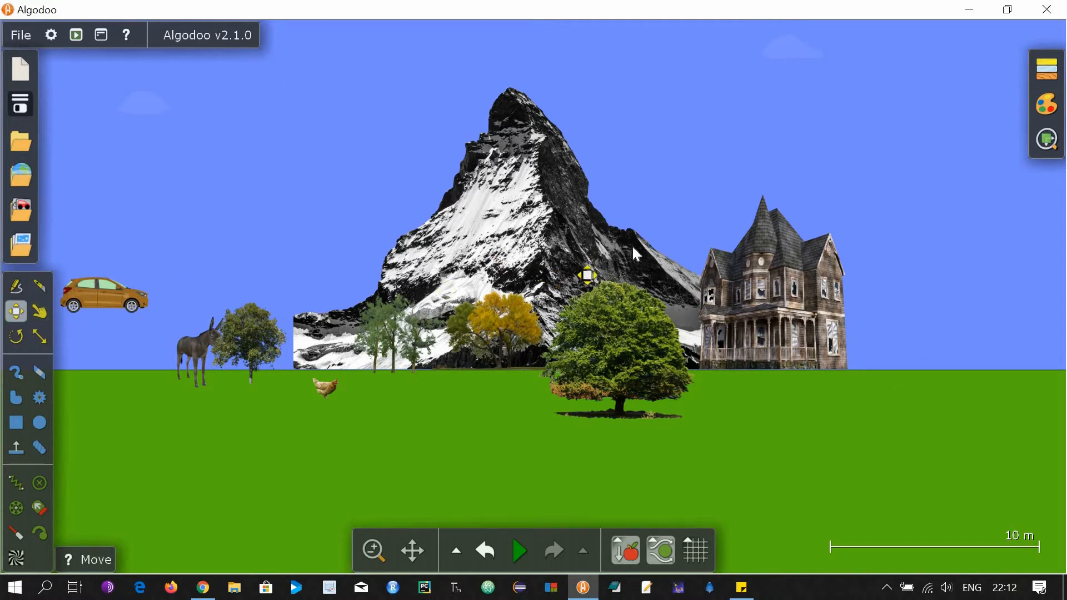
Shift the mountain right so it rises directly behind the house and green tree.
drag(565, 248, 660, 248)
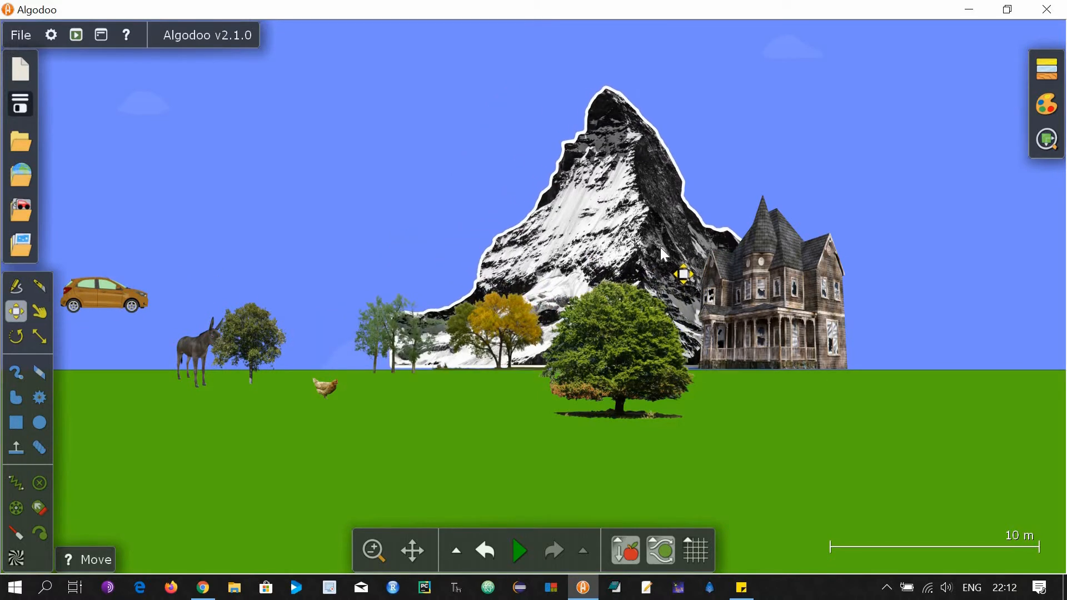
click(39, 483)
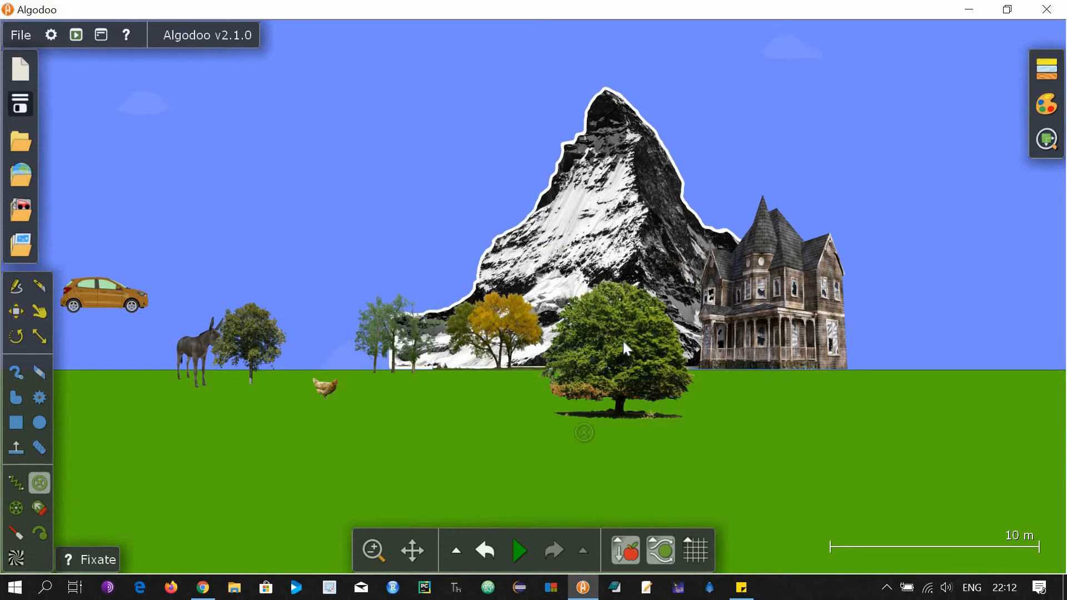
scroll(625, 343, up, 5)
scroll(388, 342, up, 3)
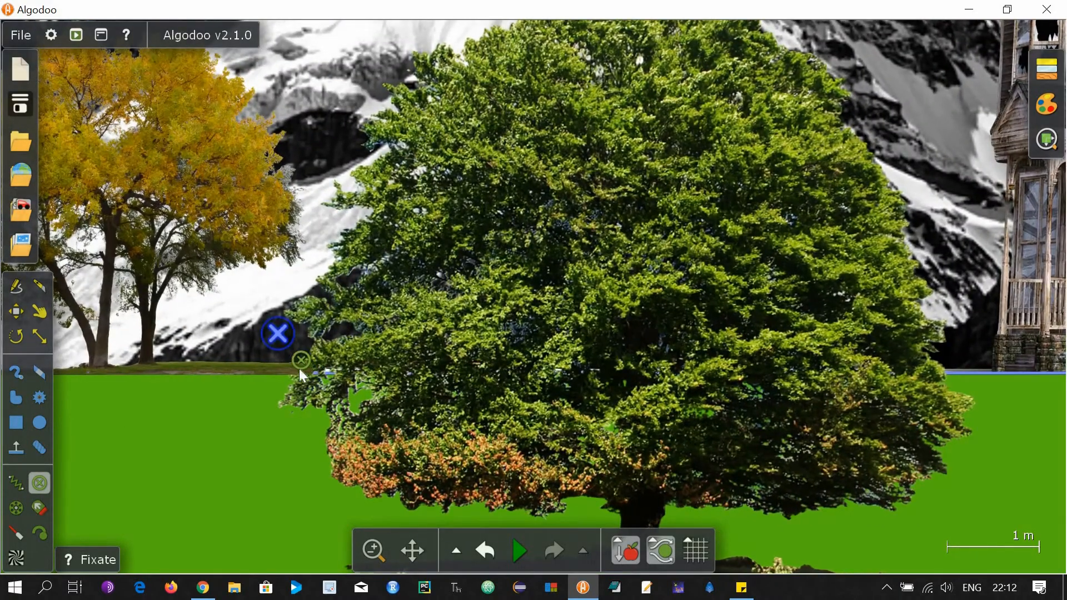
scroll(255, 383, down, 12)
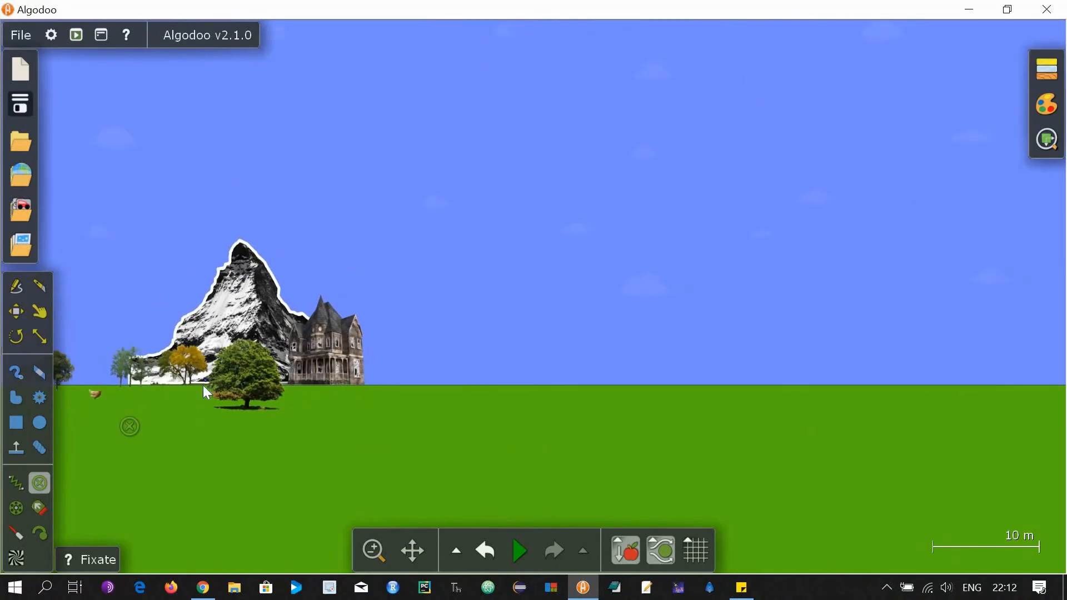
scroll(202, 387, up, 12)
scroll(760, 463, down, 12)
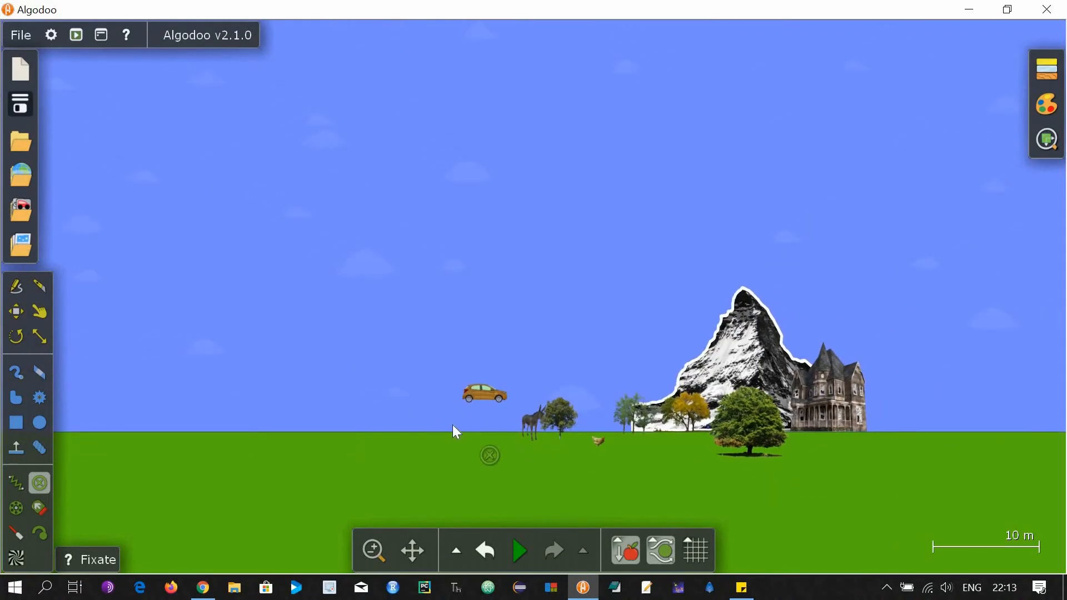
scroll(453, 425, up, 3)
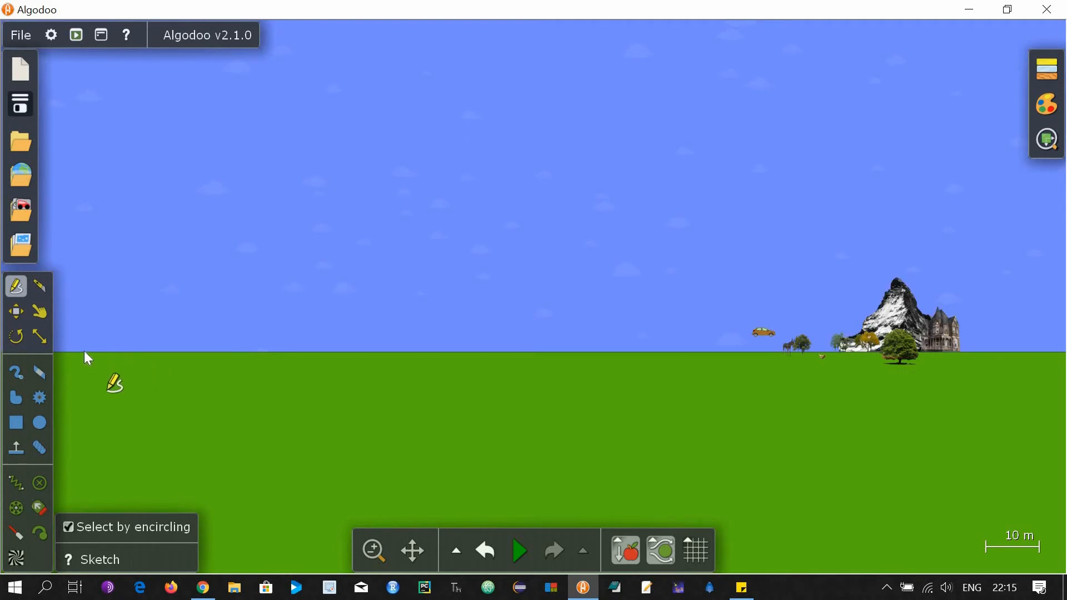
Sketch a large flat-topped hill outline on the open ground left of the scenery.
drag(85, 349, 157, 339)
mouse_move(231, 323)
mouse_down()
mouse_move(235, 332)
mouse_move(352, 299)
mouse_move(412, 261)
mouse_move(557, 259)
mouse_move(630, 340)
mouse_move(92, 350)
mouse_up()
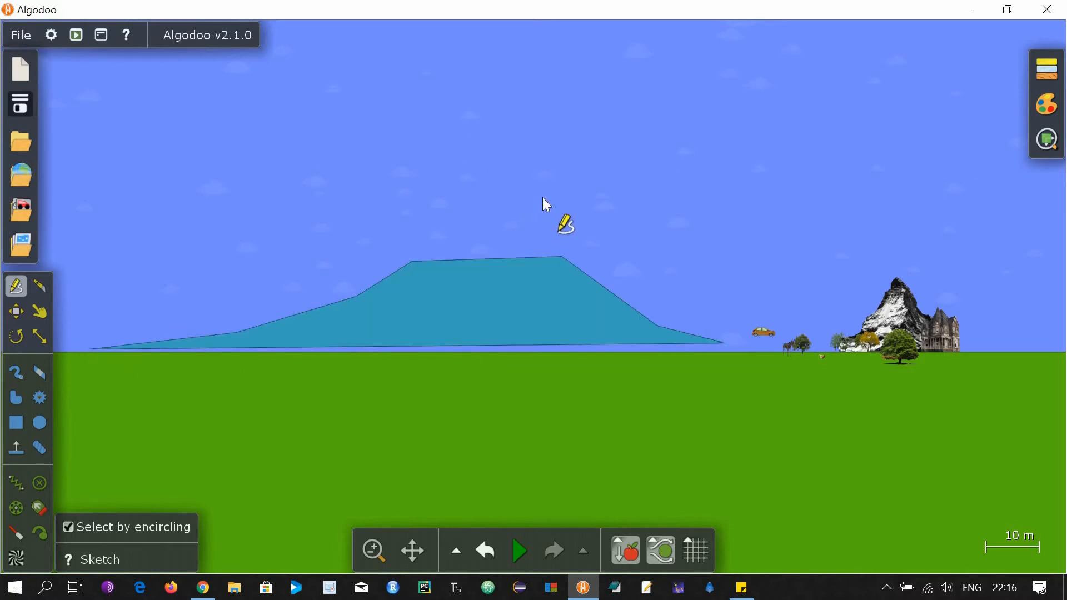
scroll(472, 303, down, 2)
Slide the teal hill right over the scenery and rotate it until its base lies flat.
key(m)
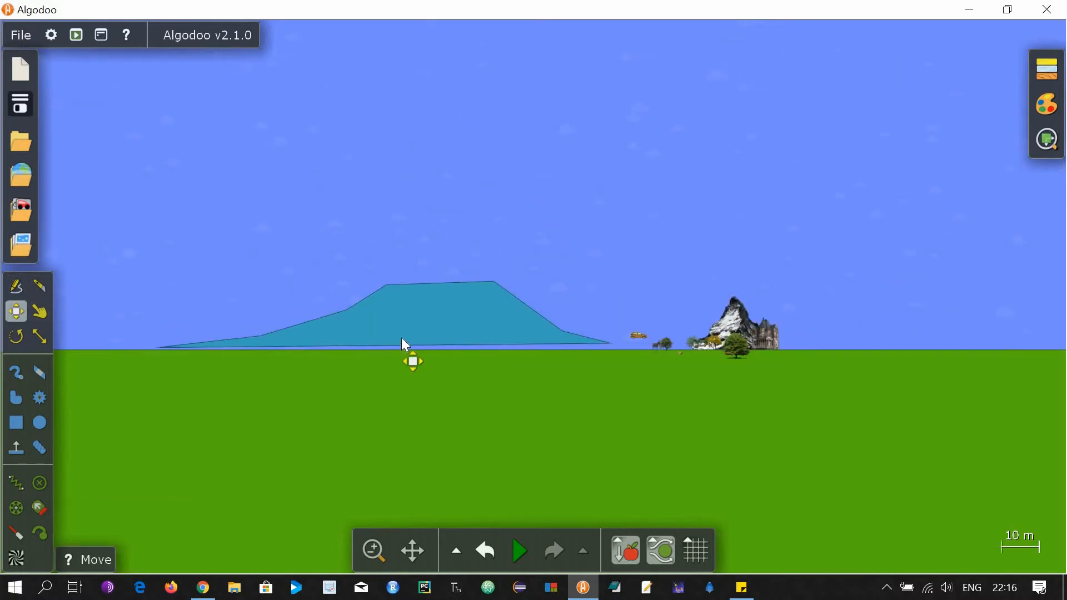
drag(455, 339, 676, 335)
key(r)
scroll(755, 315, up, 3)
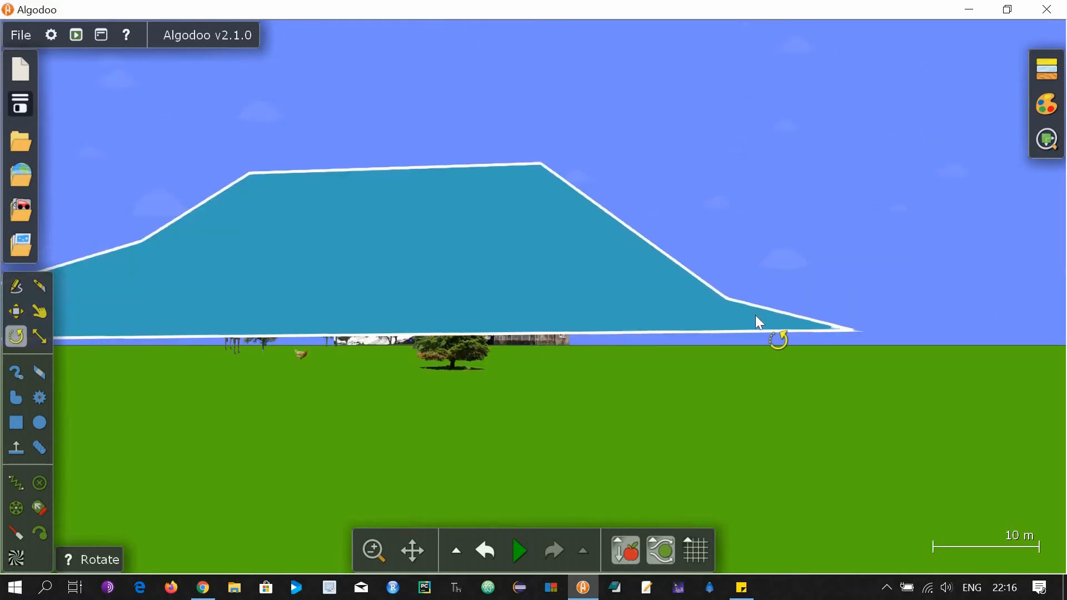
drag(759, 320, 759, 326)
scroll(702, 405, up, 1)
scroll(702, 404, down, 4)
key(ctrl+z)
key(ctrl+z)
drag(687, 328, 683, 330)
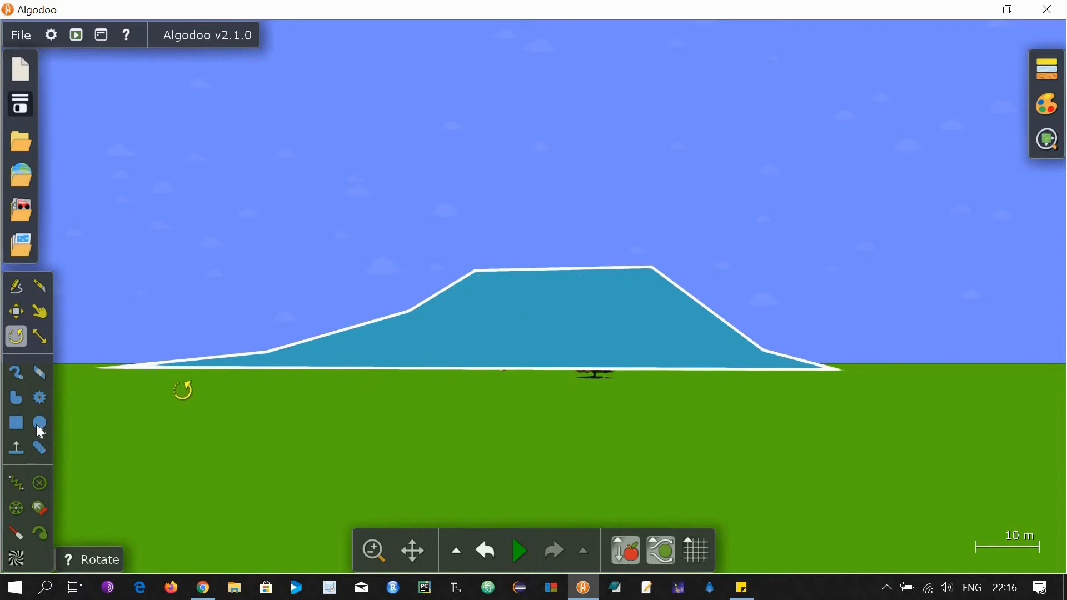
Pin the hill to the ground with a fixate point at its base.
click(39, 483)
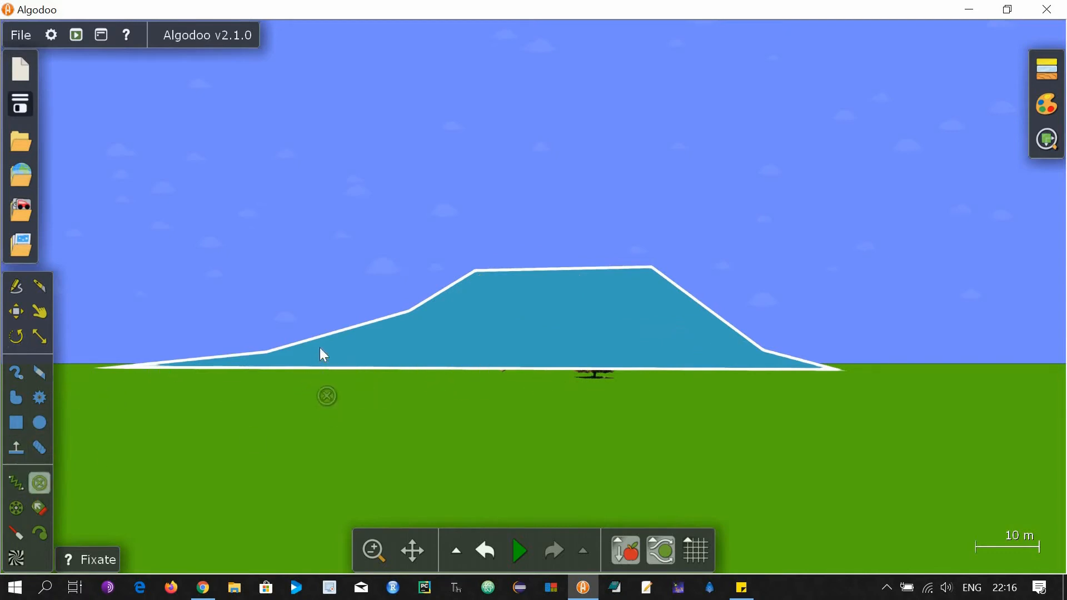
scroll(308, 377, up, 8)
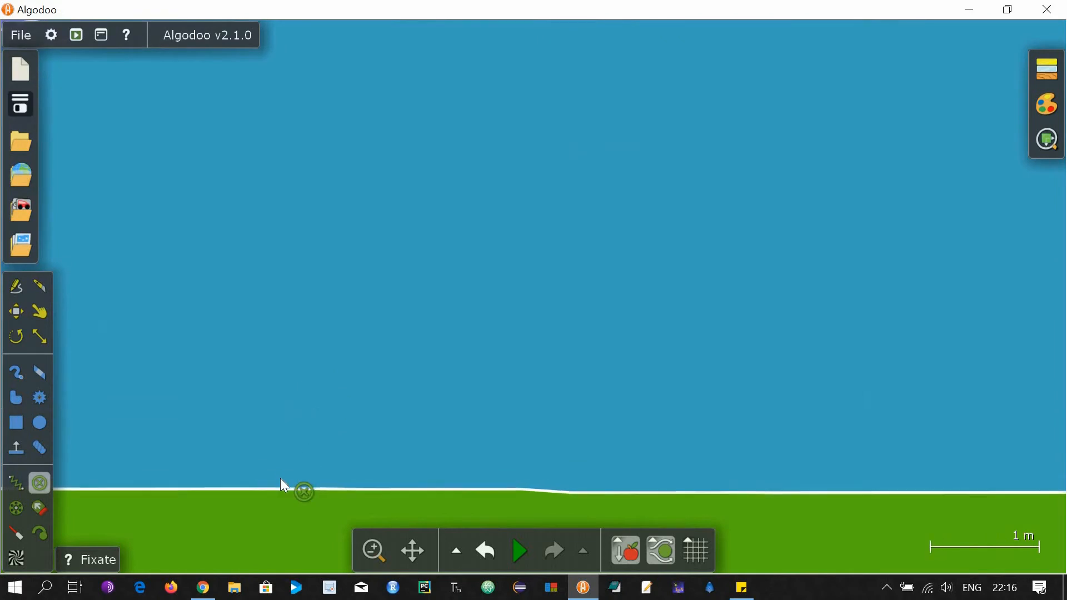
click(280, 478)
scroll(295, 439, down, 2)
scroll(287, 420, down, 6)
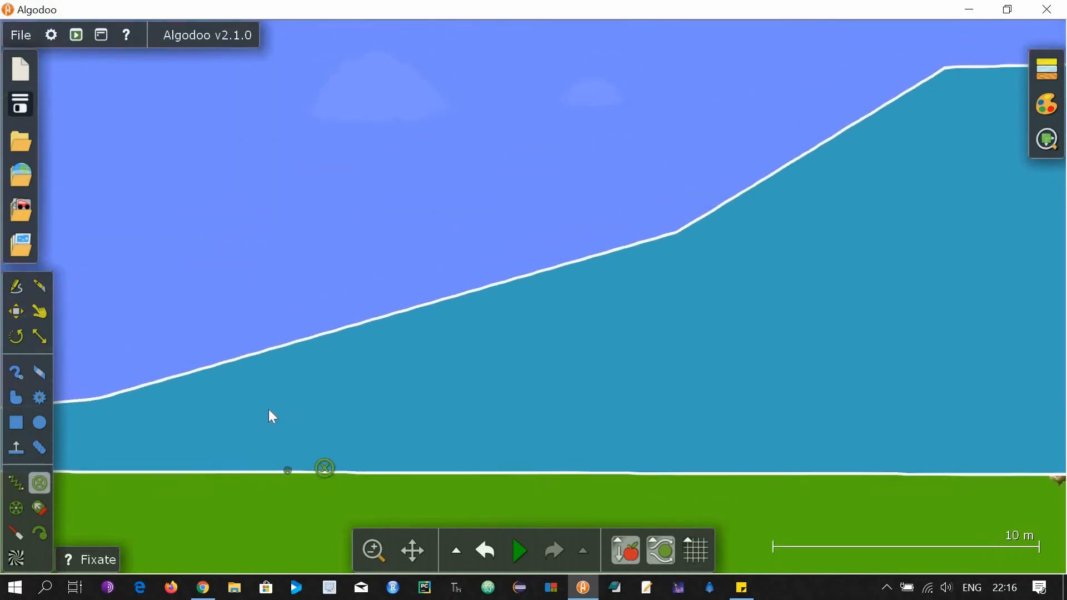
key(m)
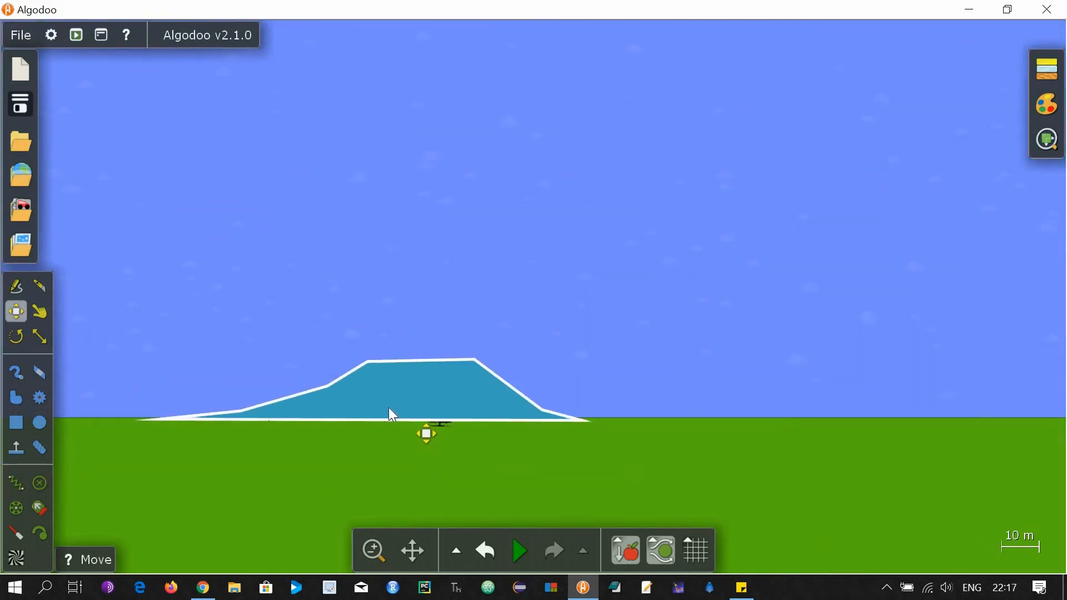
Apply Selection > Move selected to back so the teal hill sits behind the scenery images.
right_click(390, 409)
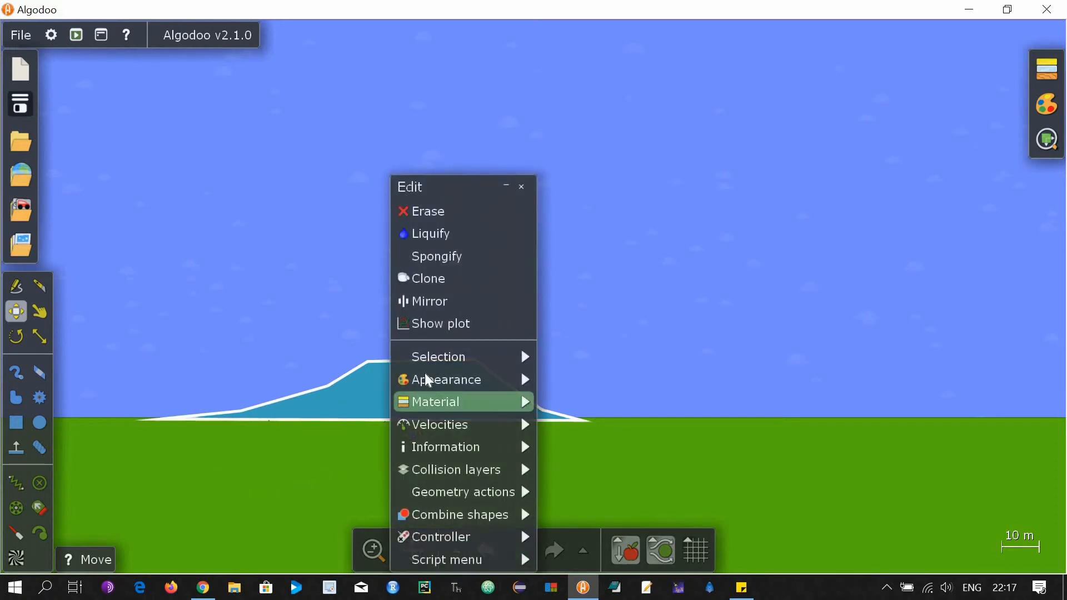
mouse_move(547, 364)
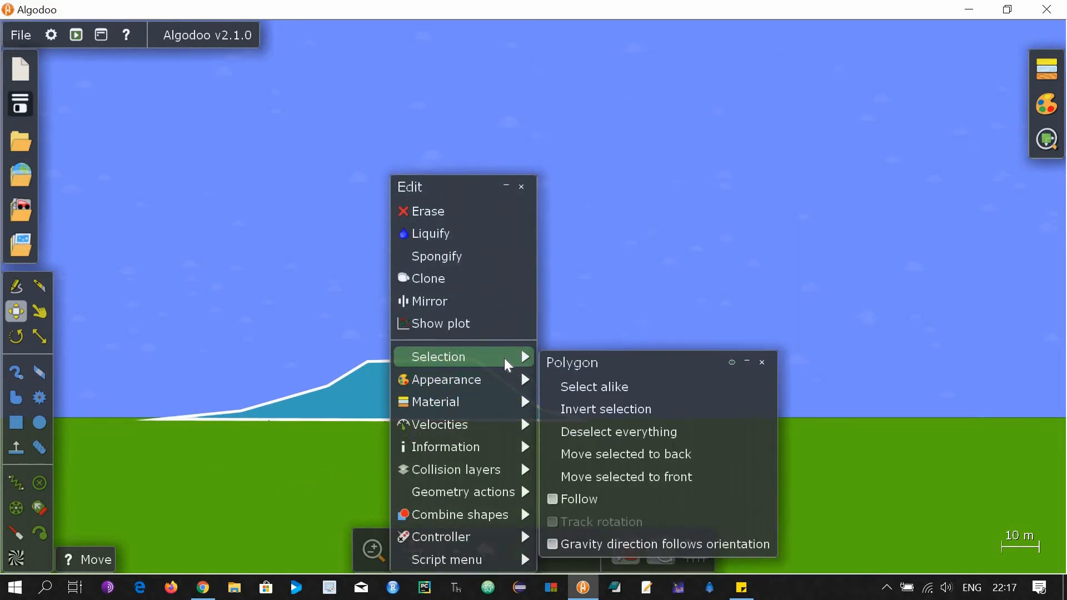
click(659, 455)
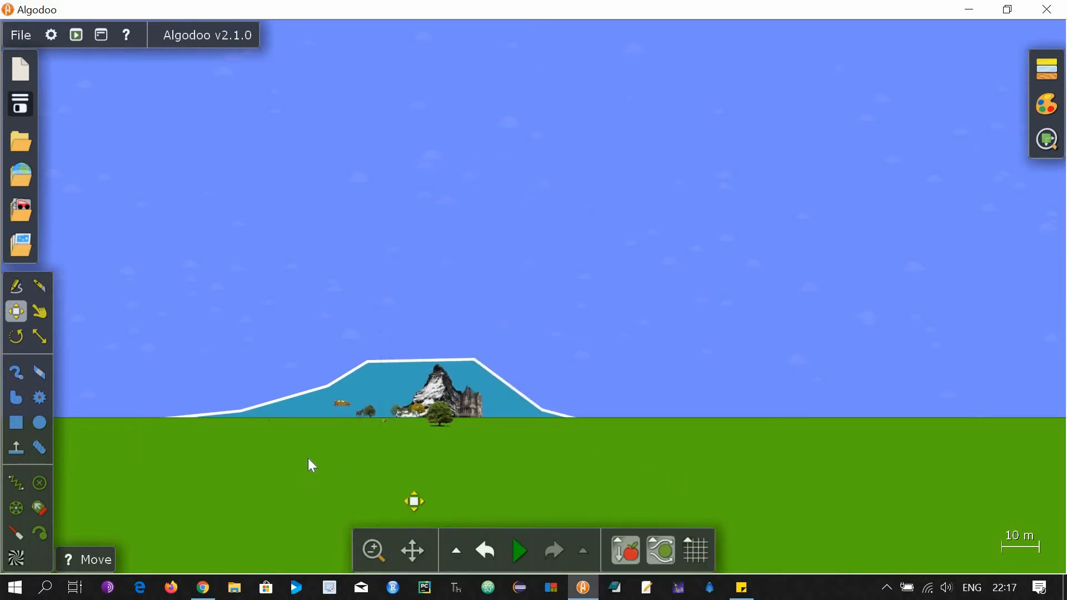
Drag the car left past the hill's foot so it hangs above the open grass.
scroll(310, 464, up, 5)
scroll(642, 401, down, 3)
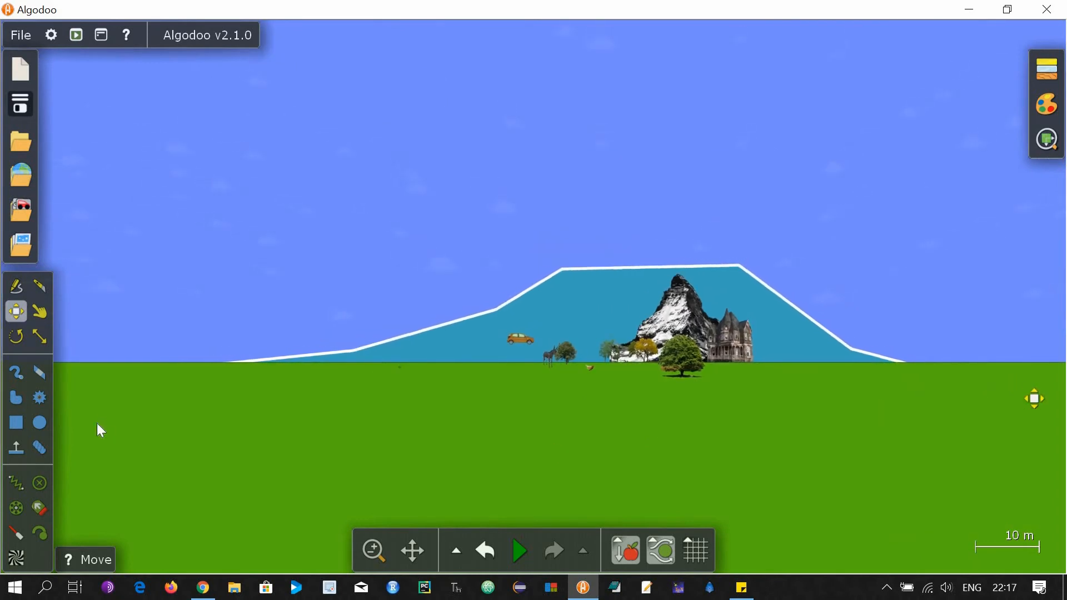
scroll(121, 418, up, 3)
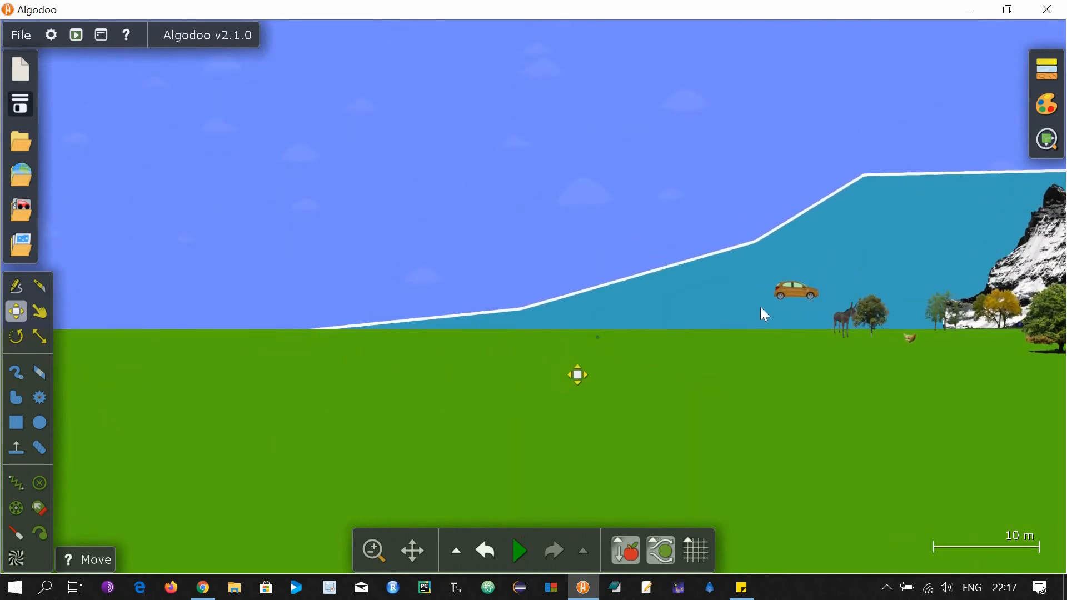
click(787, 290)
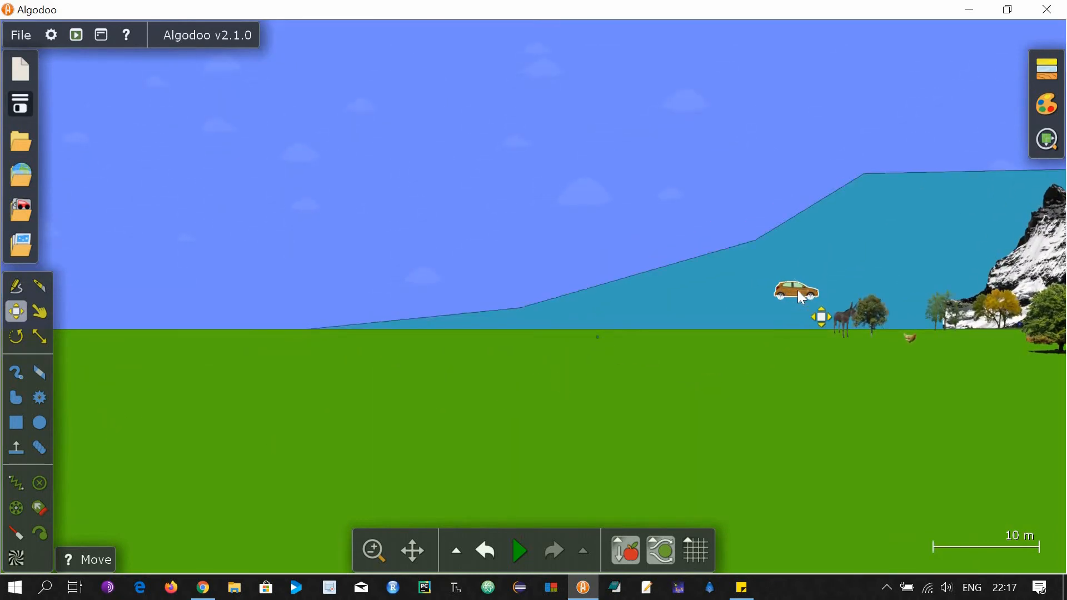
drag(798, 290, 272, 309)
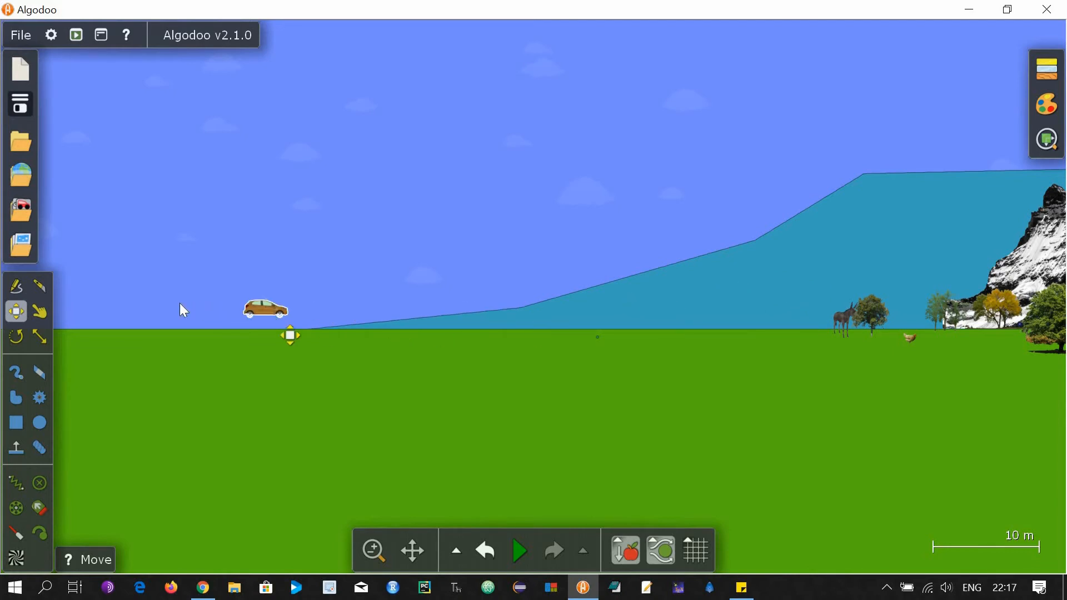
drag(180, 304, 109, 333)
scroll(109, 332, up, 3)
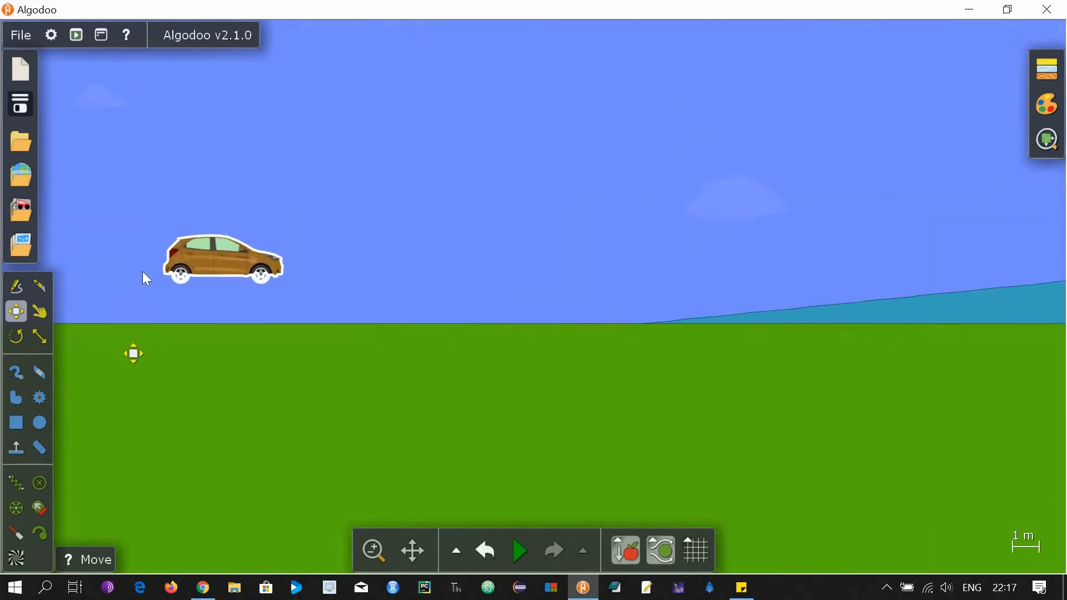
scroll(348, 234, up, 6)
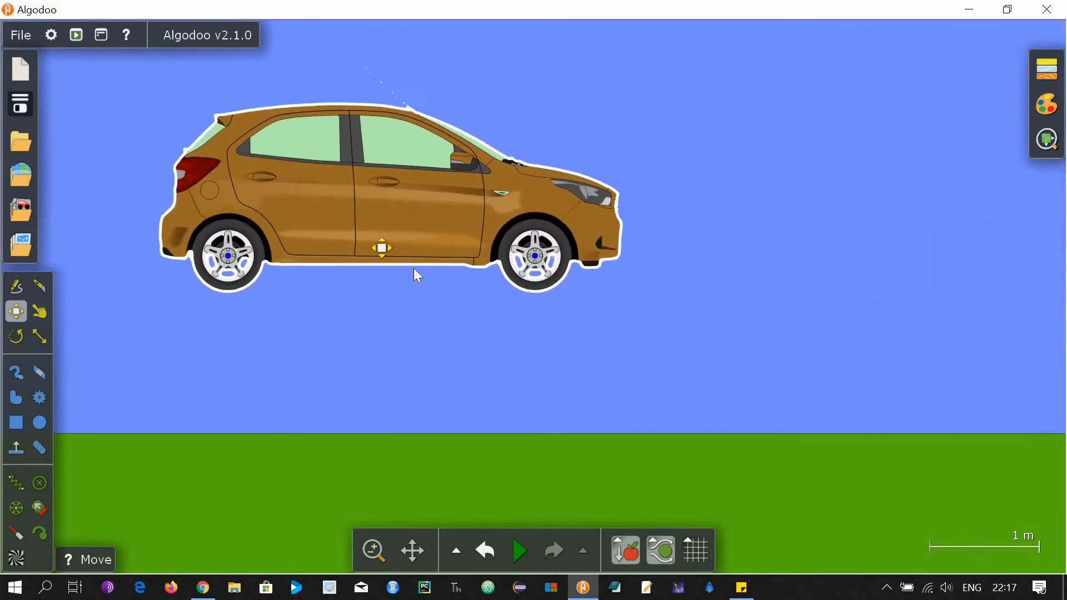
Nudge the car down-right, then draw a 0.5 m brown circle over its rear wheel.
drag(413, 267, 442, 299)
click(43, 422)
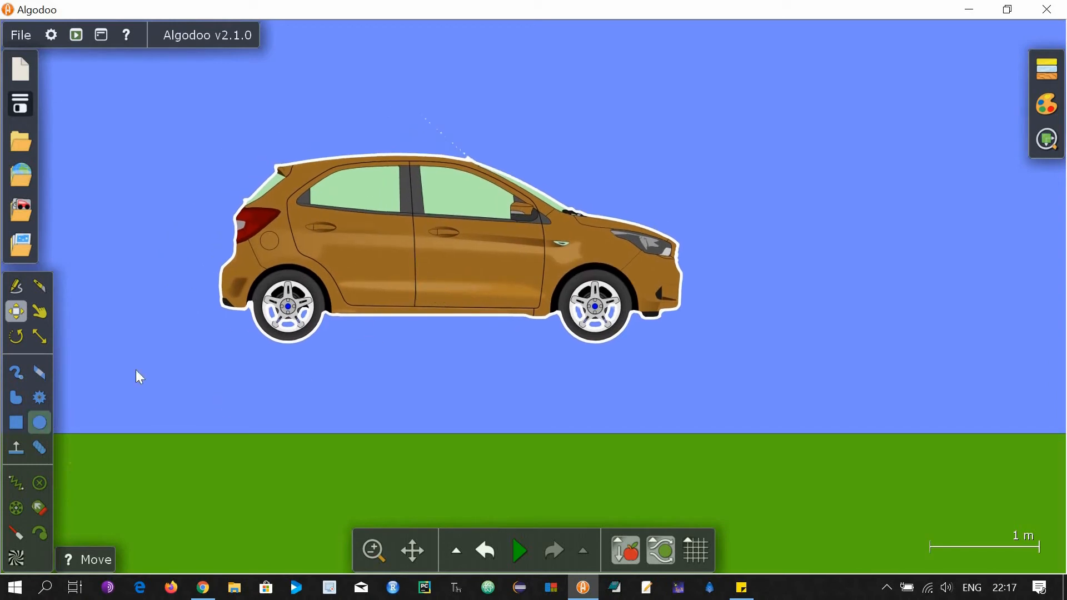
drag(176, 365, 214, 398)
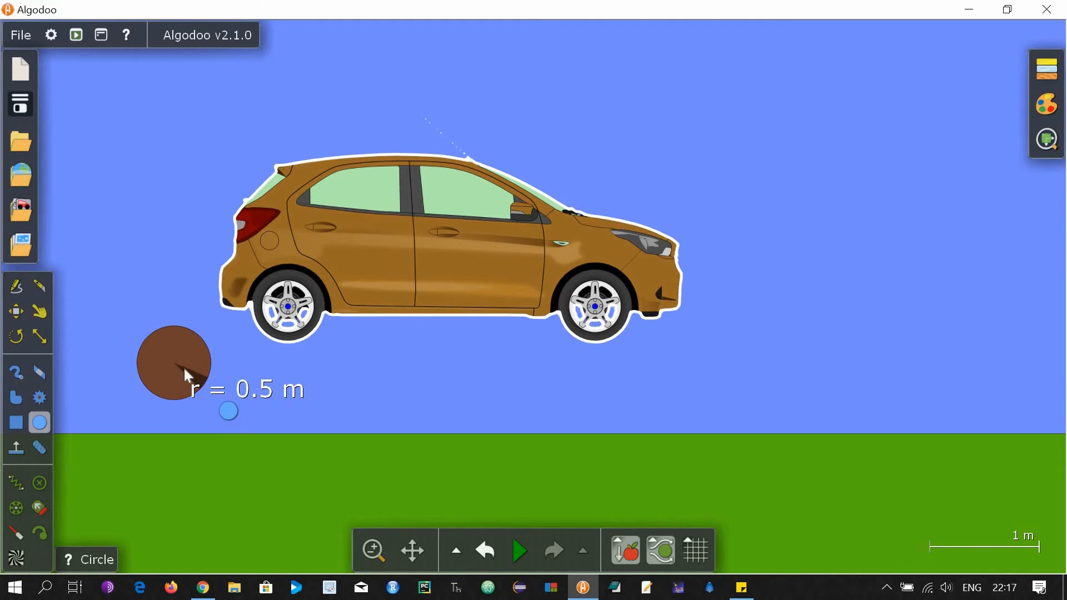
mouse_move(176, 368)
mouse_down()
mouse_move(285, 309)
mouse_move(283, 335)
mouse_move(285, 307)
mouse_move(595, 315)
mouse_up()
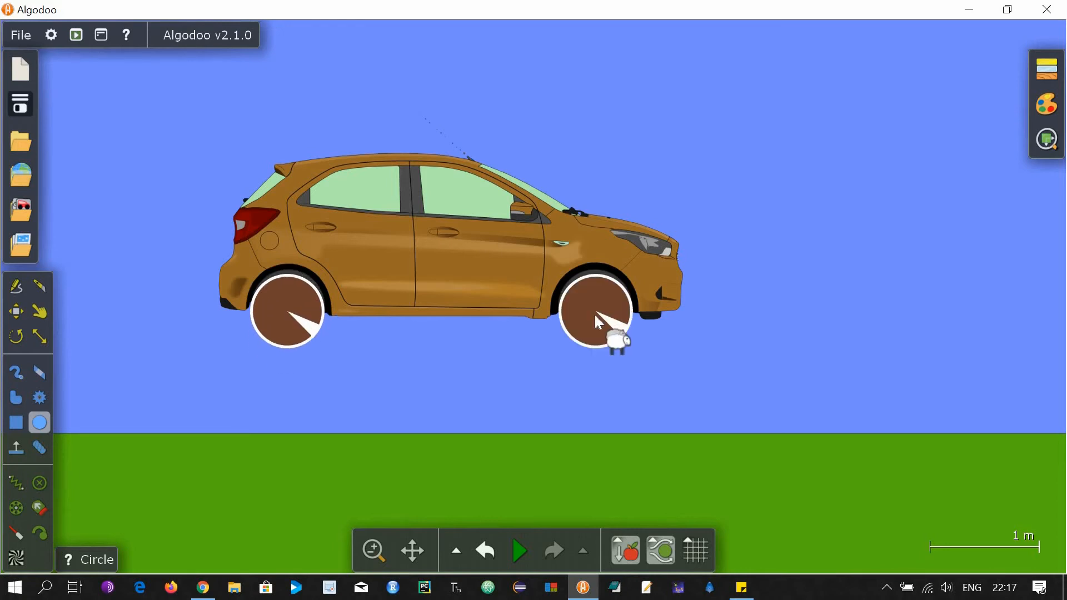
Add centre axles to both wheel circles and motorise them at 25 rpm, 50000 Nm torque.
right_click(363, 350)
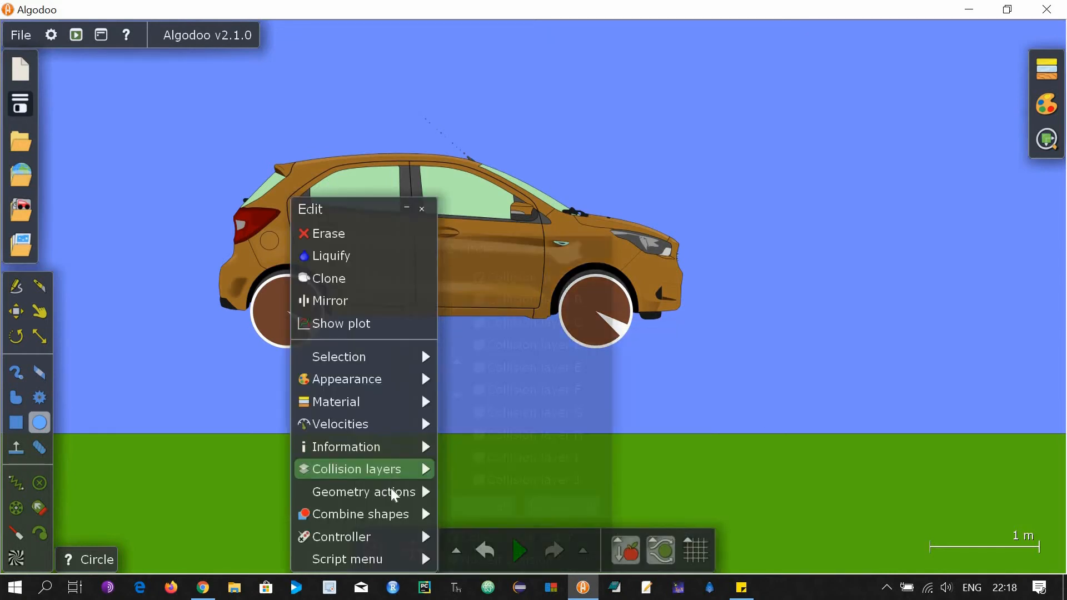
mouse_move(425, 492)
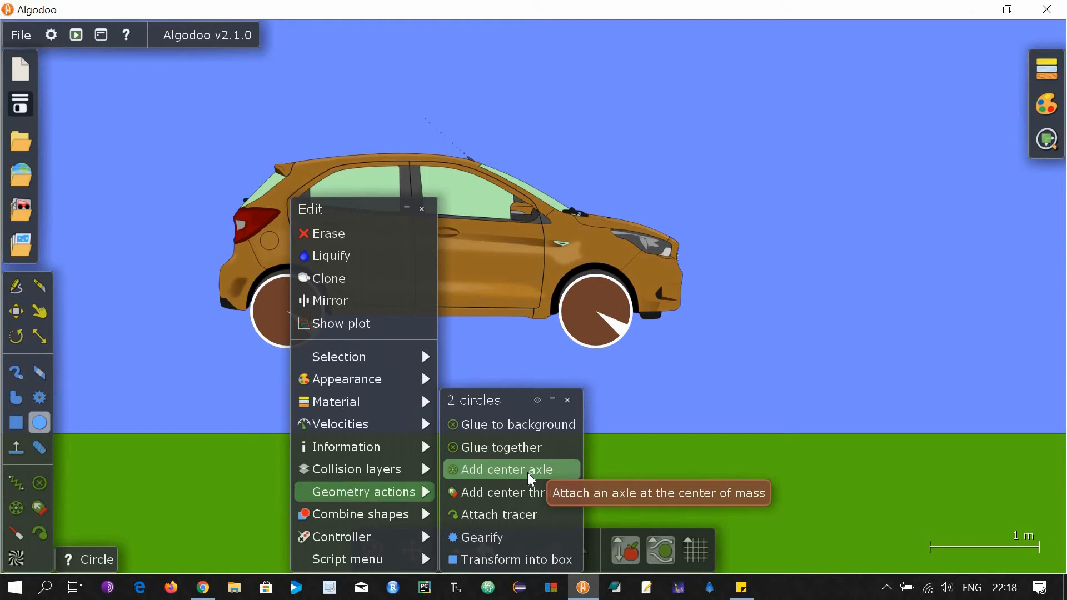
click(528, 472)
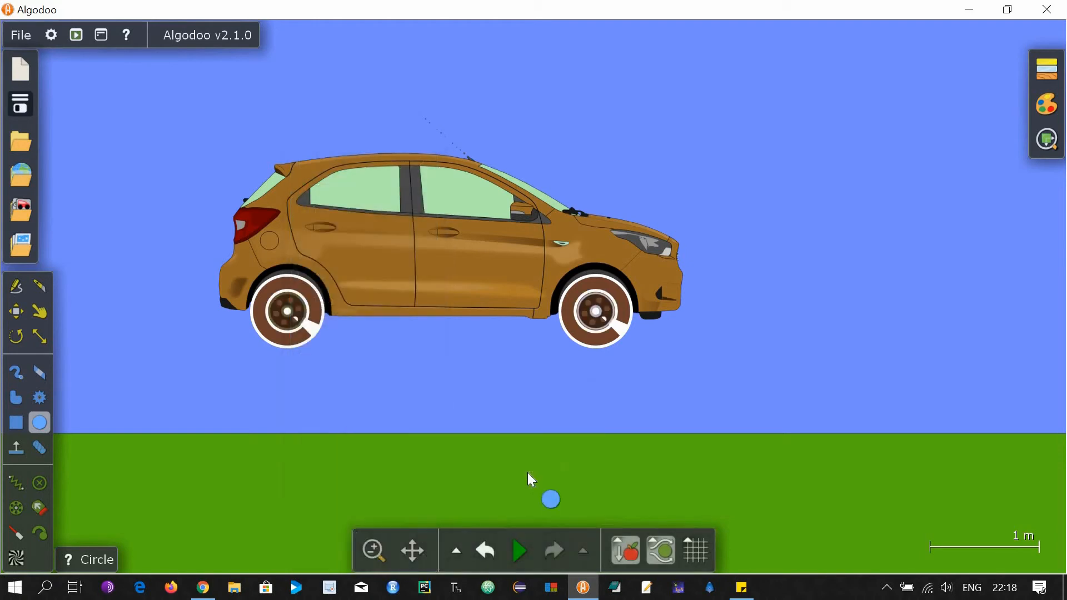
right_click(598, 323)
mouse_move(649, 421)
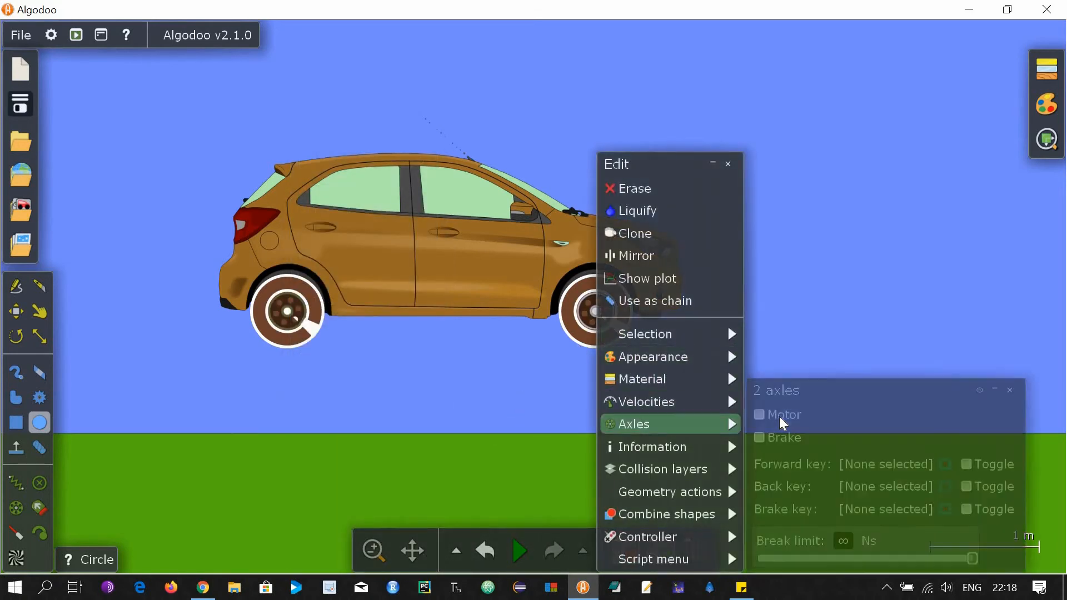
click(781, 418)
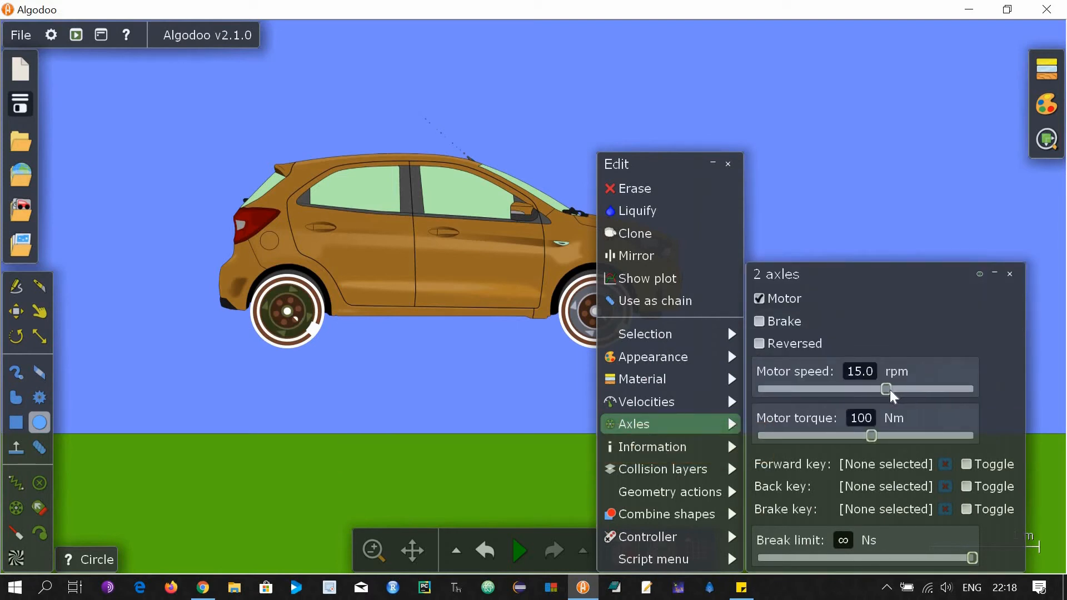
drag(893, 392, 900, 391)
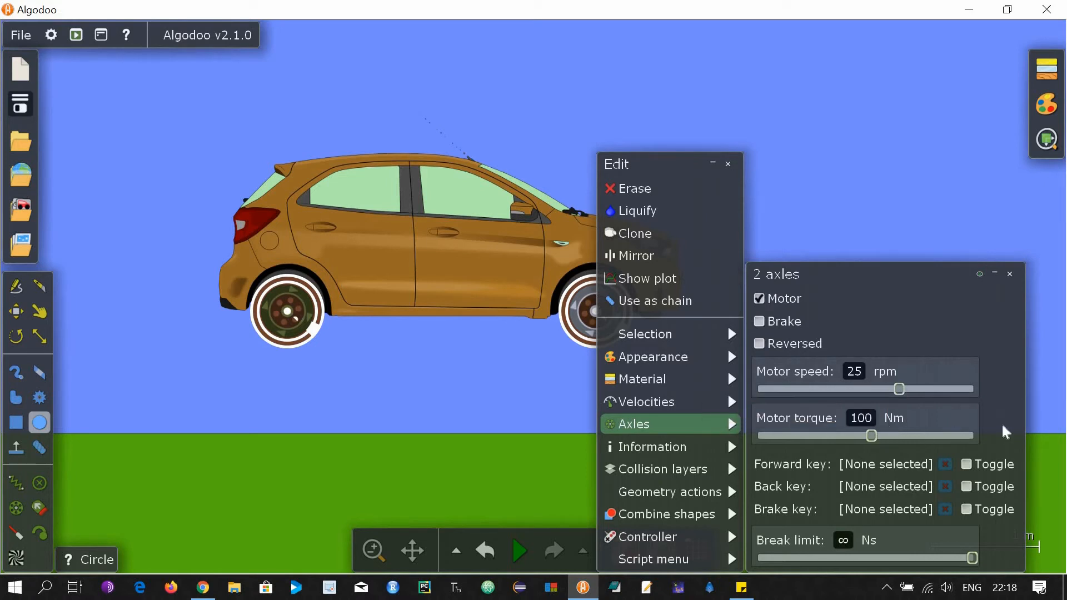
drag(871, 436, 1003, 426)
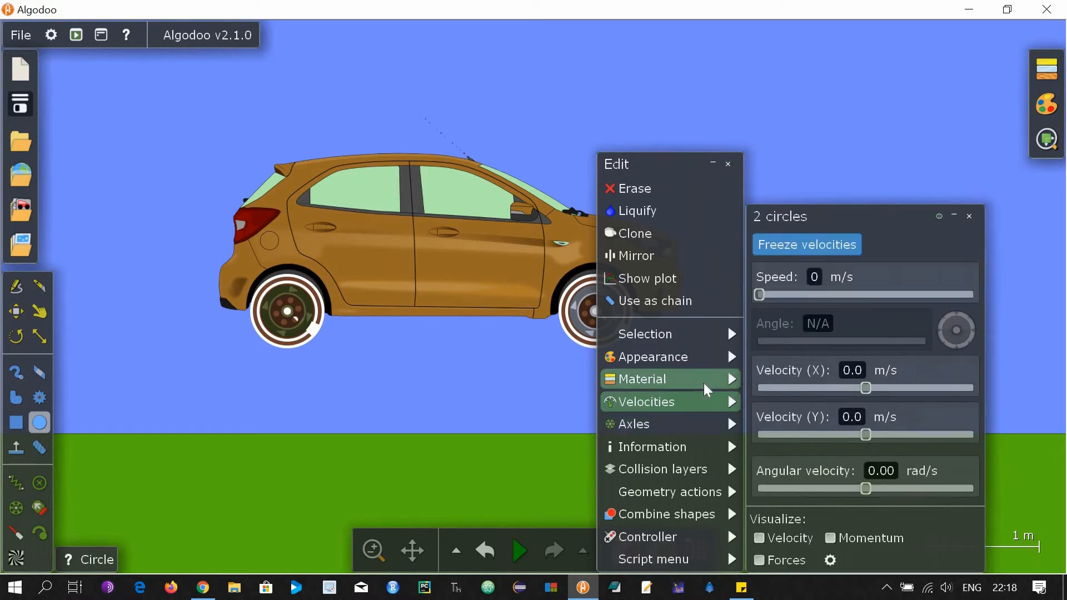
Set the wheel circles' material to Rubber.
mouse_move(707, 384)
click(773, 344)
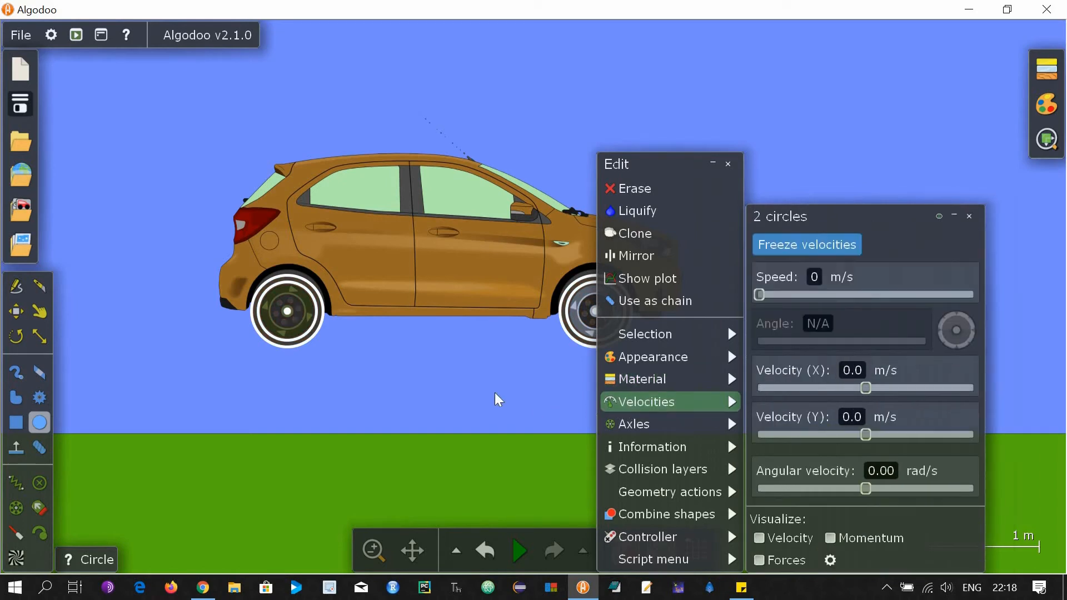
click(473, 392)
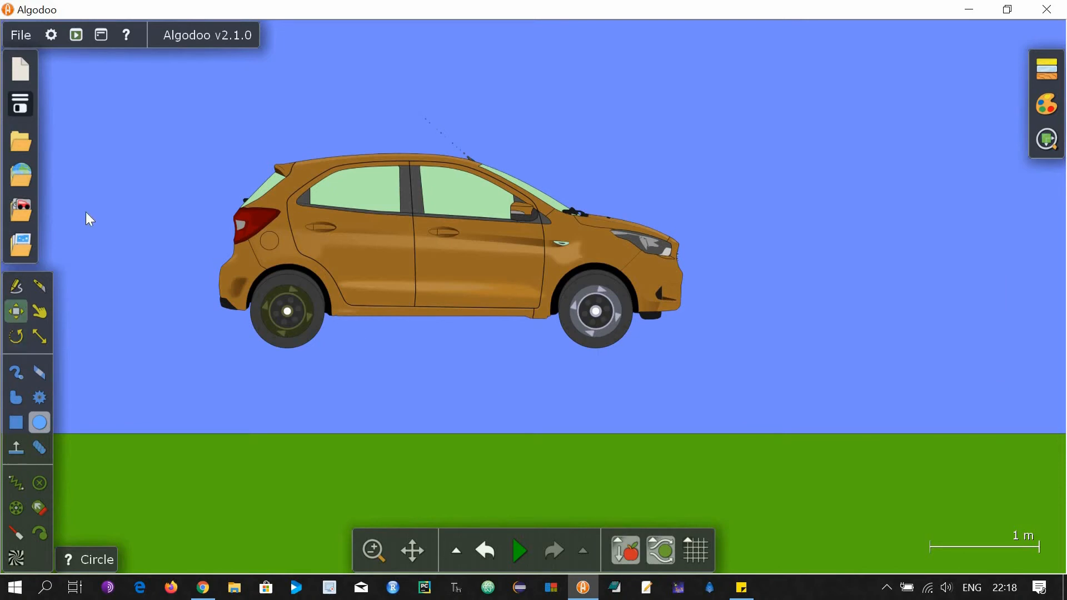
Set the ramp's Alpha to 0% and turn off Draw borders.
click(17, 311)
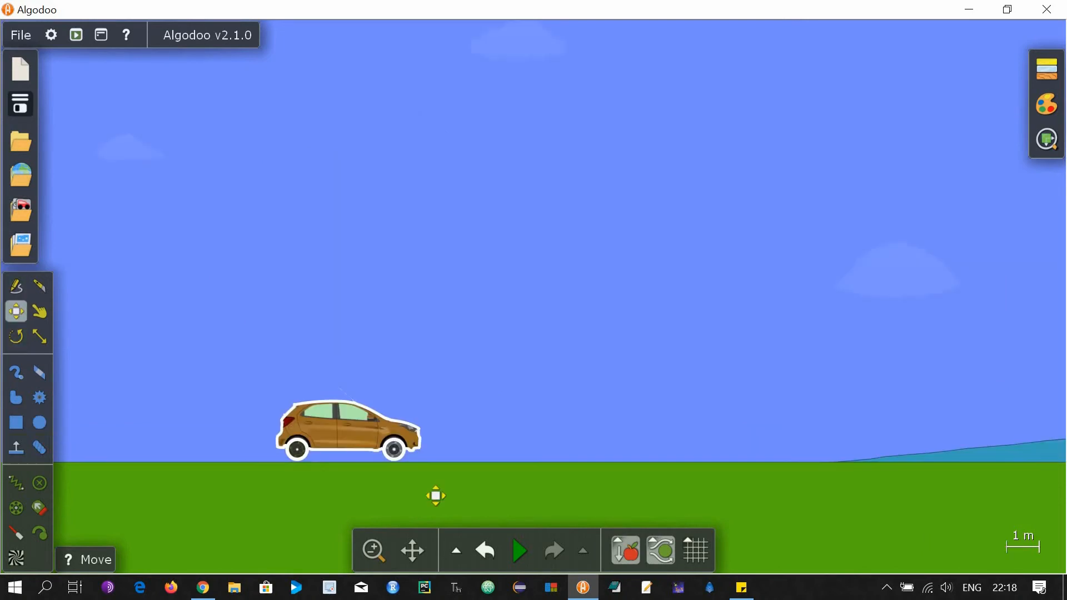
scroll(315, 448, down, 5)
scroll(860, 480, up, 3)
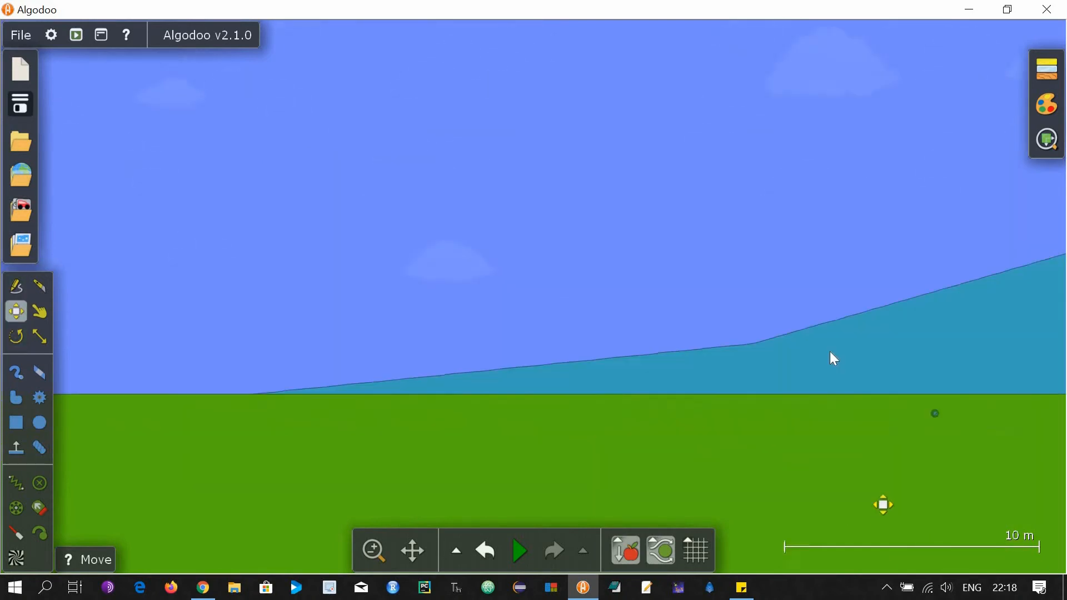
scroll(834, 359, up, 3)
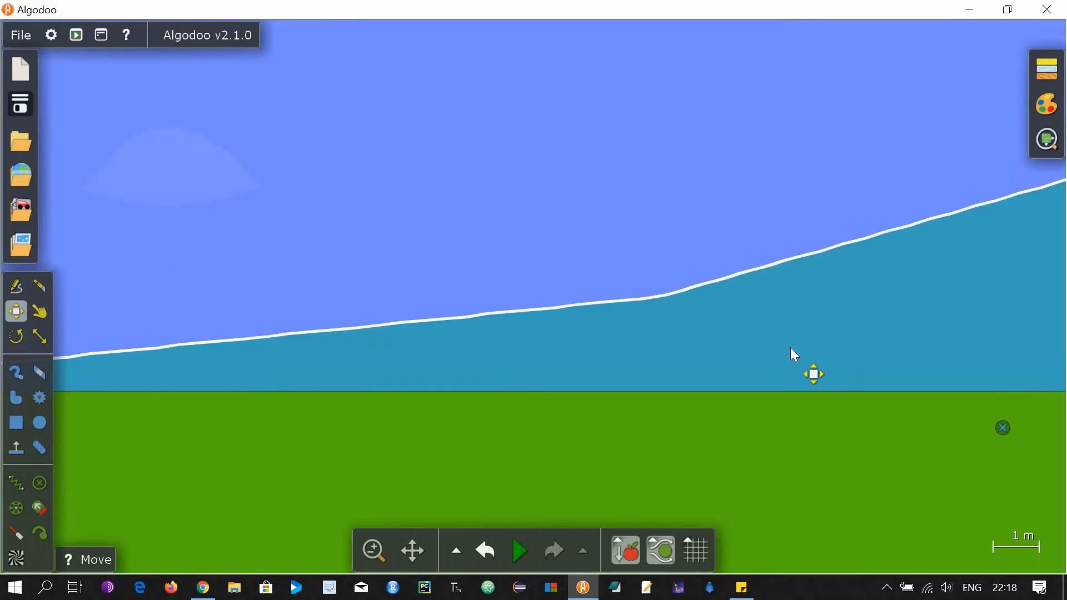
right_click(790, 348)
mouse_move(845, 379)
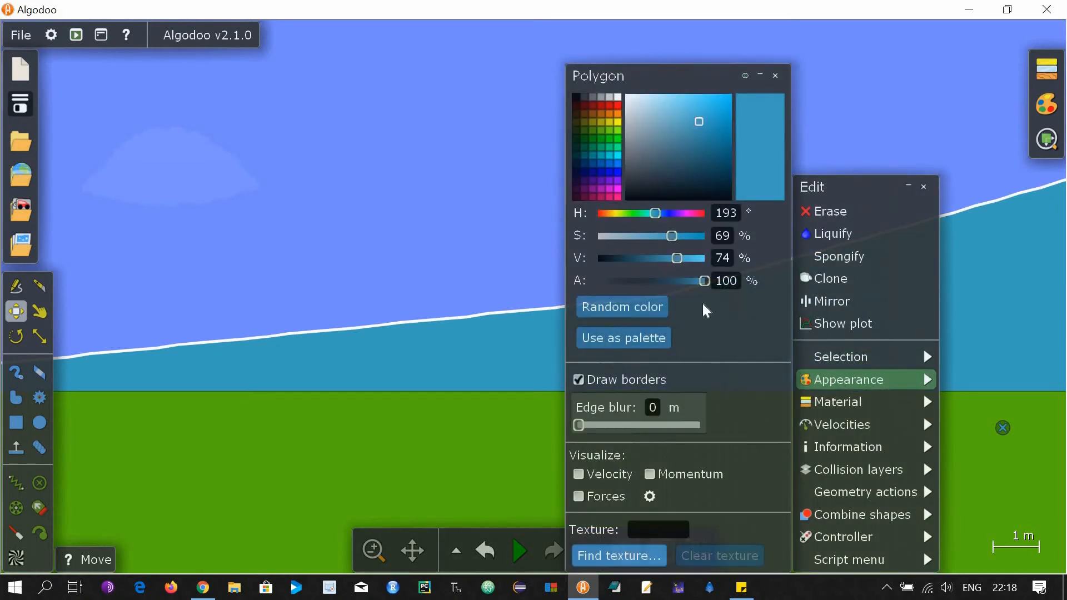
drag(703, 282, 586, 279)
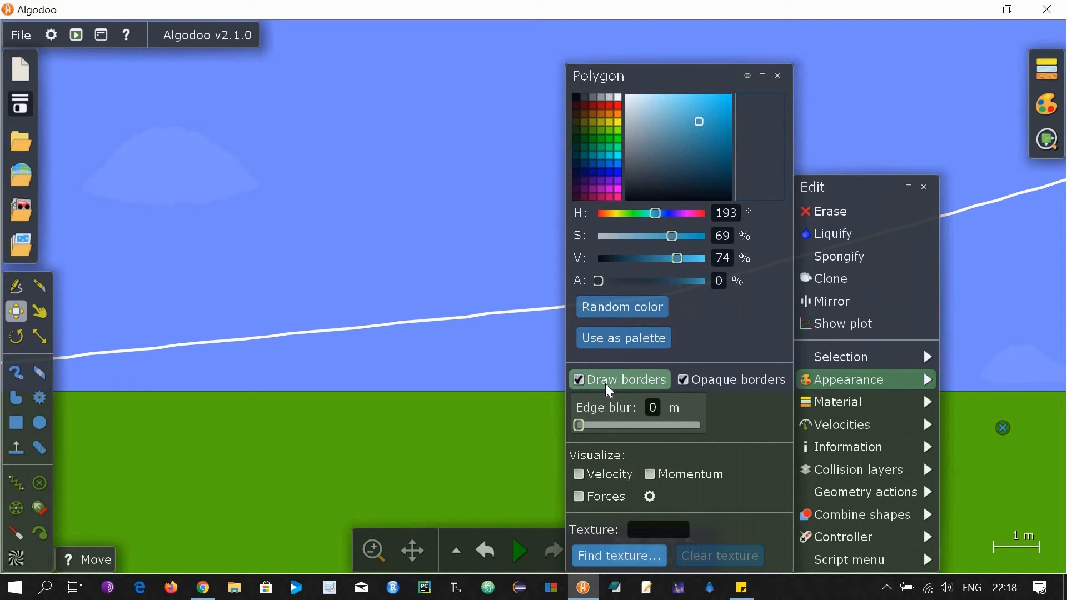
click(604, 383)
click(463, 223)
scroll(444, 282, down, 5)
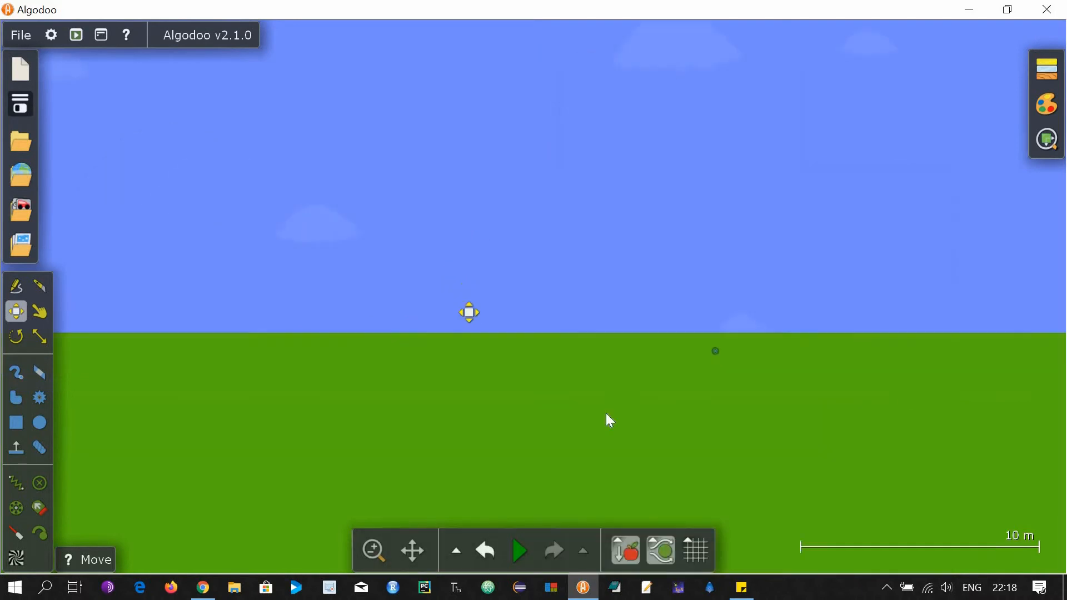
Set both wheel circles' Alpha to 0% and uncheck Draw borders.
scroll(661, 432, down, 3)
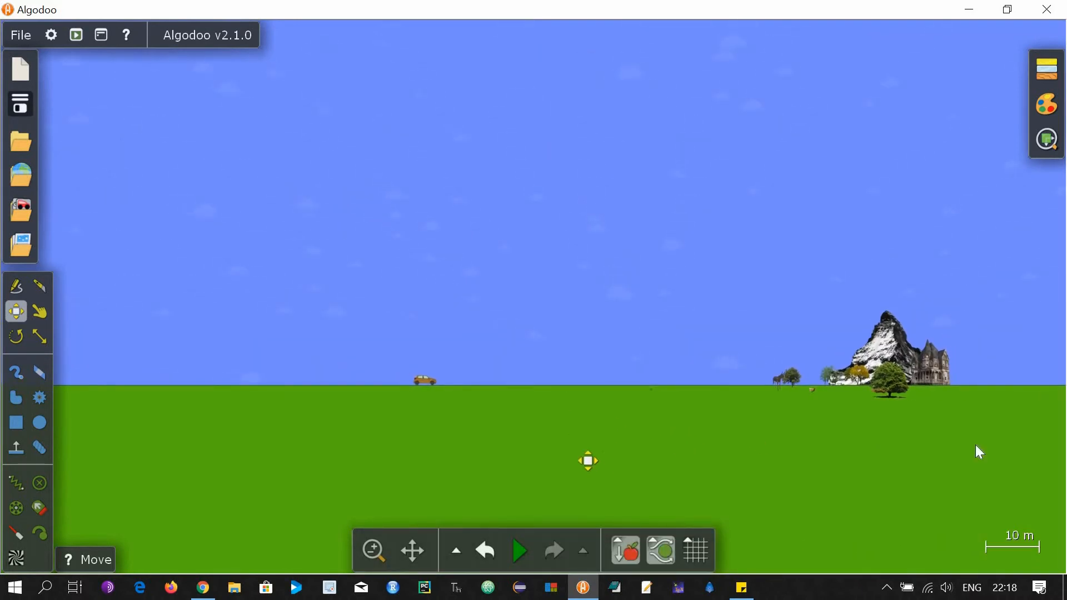
scroll(967, 434, up, 2)
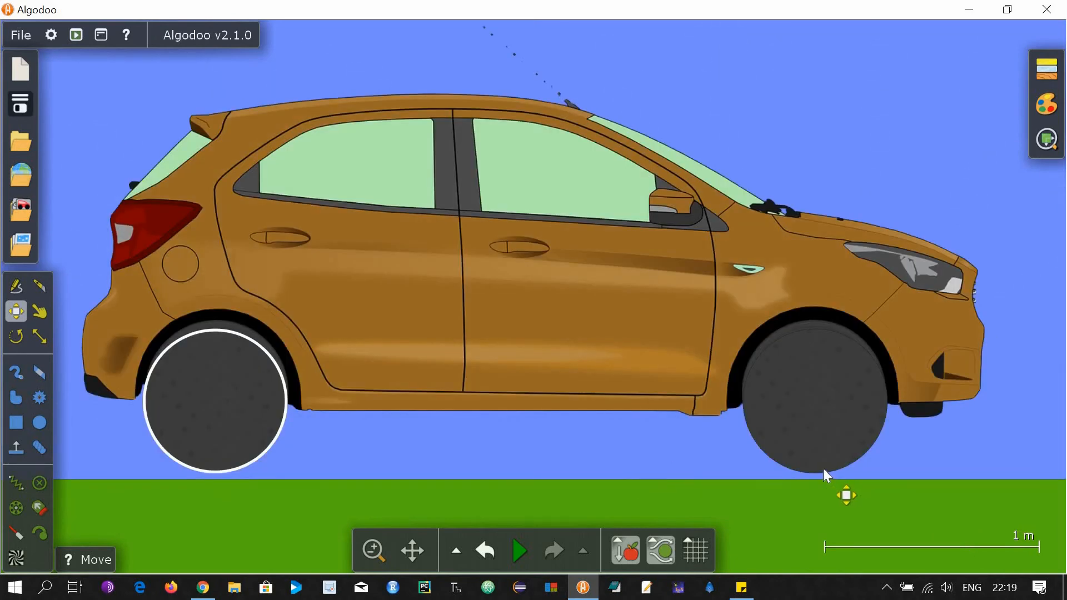
right_click(832, 460)
mouse_move(837, 383)
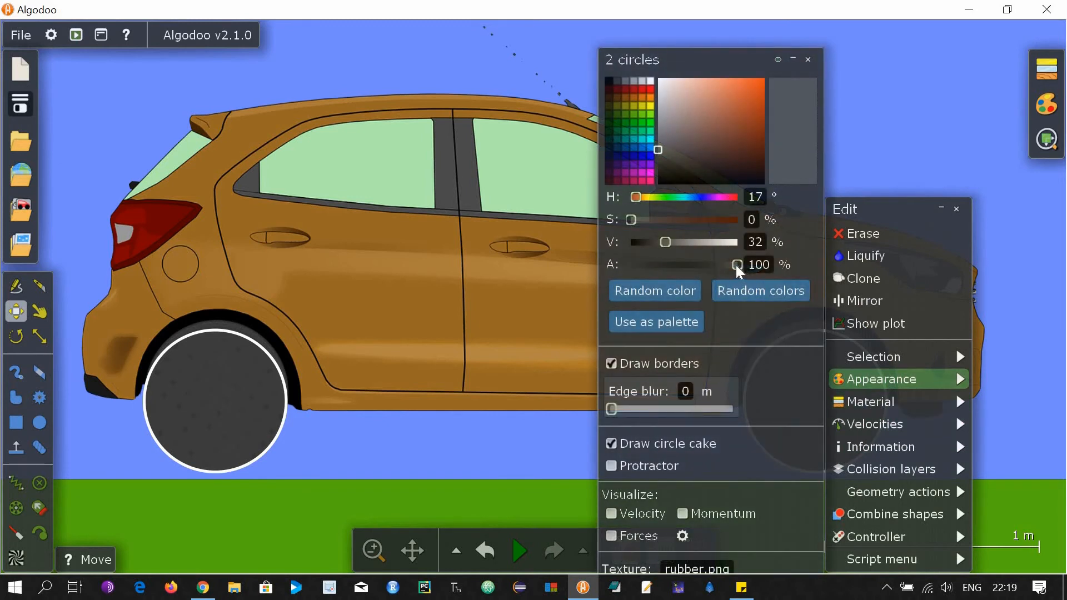
drag(738, 265, 635, 422)
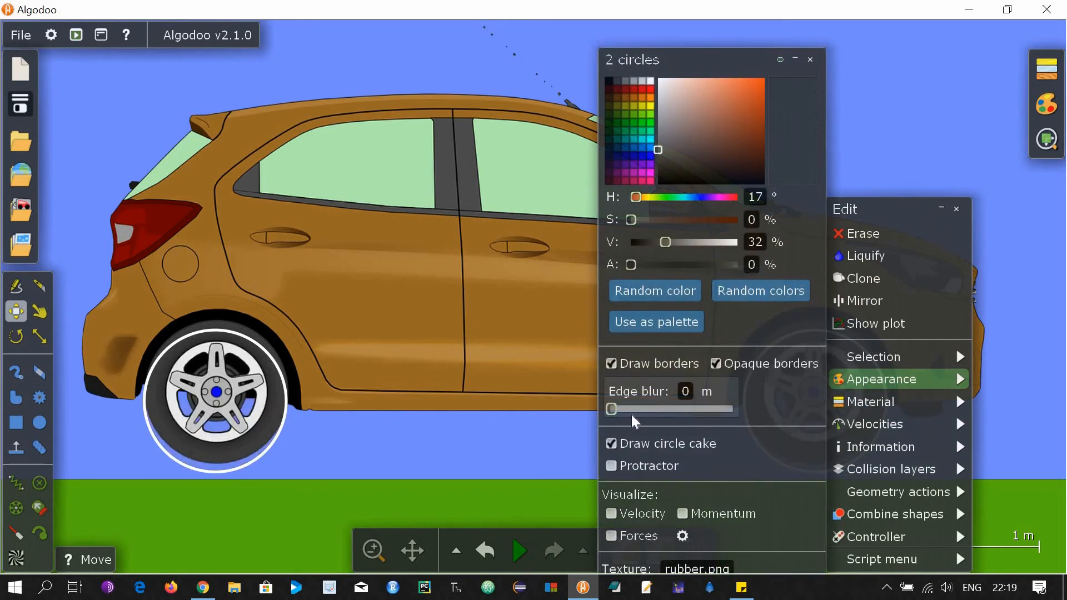
click(614, 364)
click(919, 148)
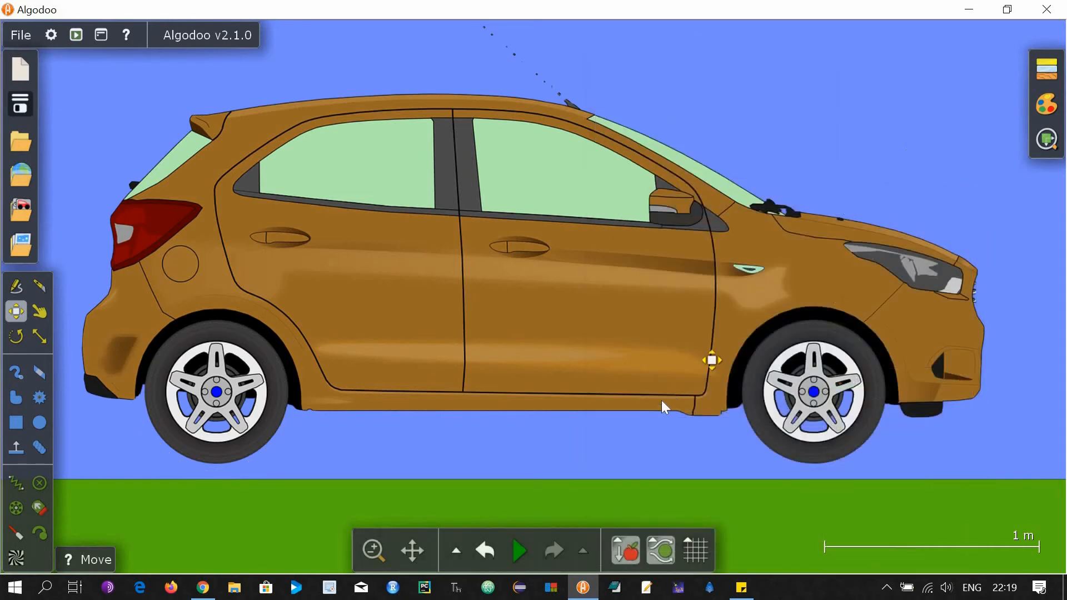
Zoom the view out and back in to frame the car, donkey and trees.
scroll(662, 401, down, 5)
scroll(119, 364, down, 3)
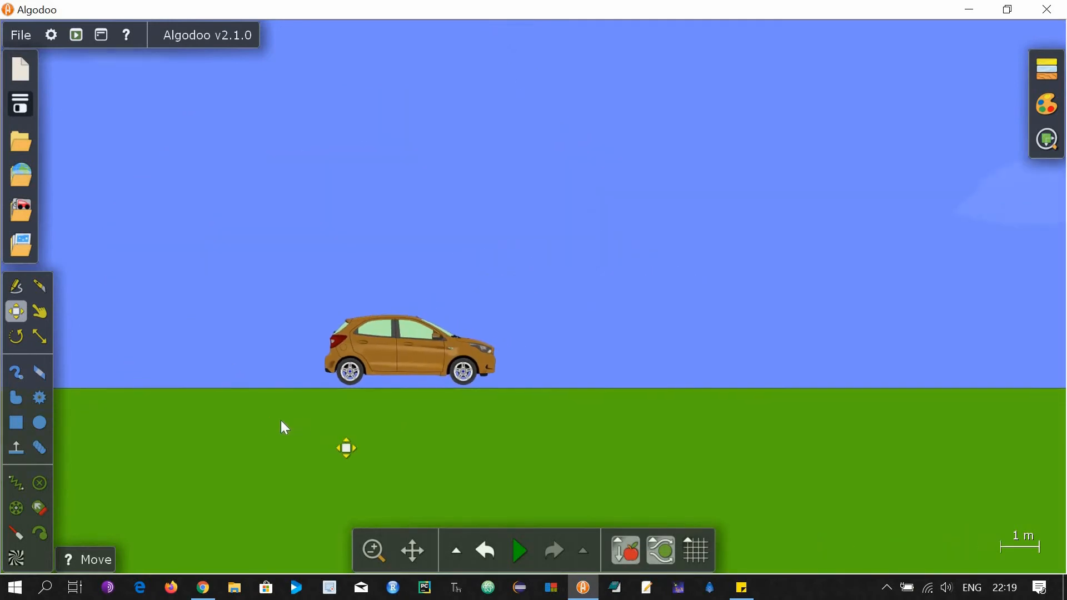
scroll(281, 420, down, 3)
scroll(281, 421, up, 2)
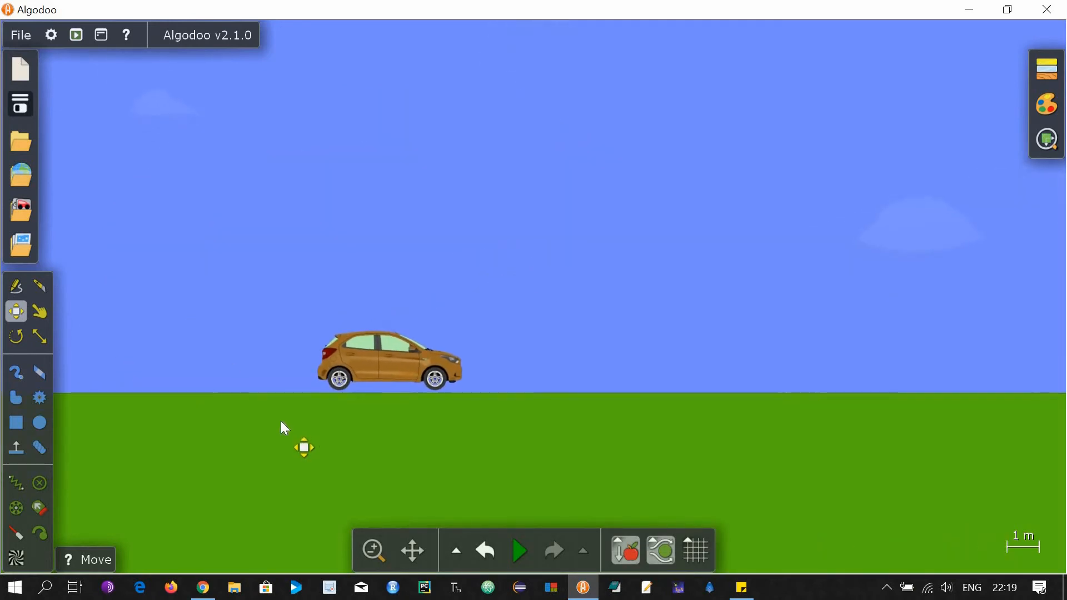
scroll(281, 422, down, 3)
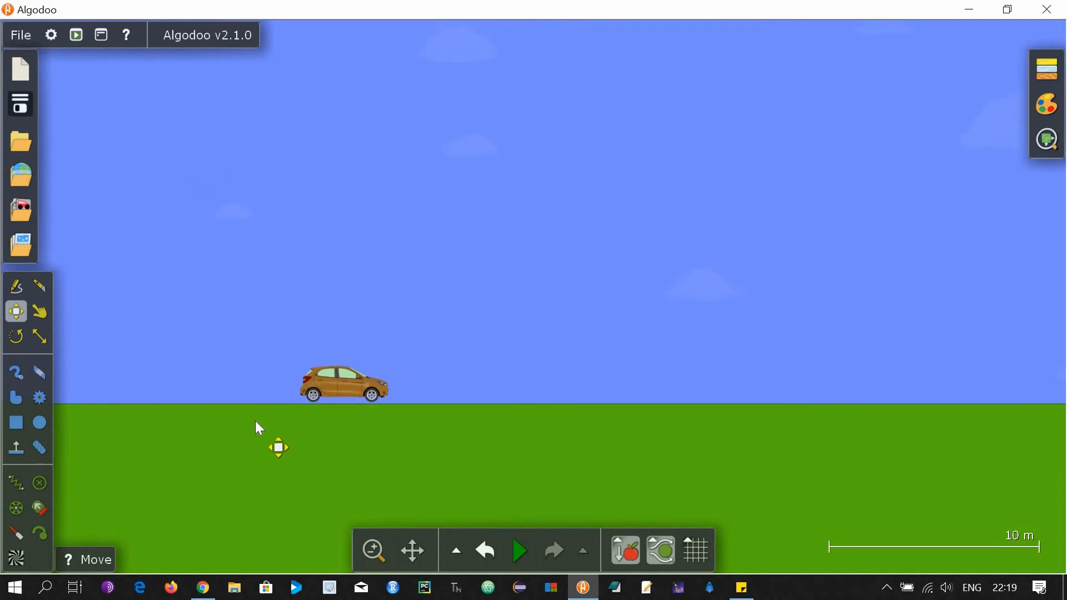
scroll(258, 424, up, 3)
scroll(460, 280, up, 2)
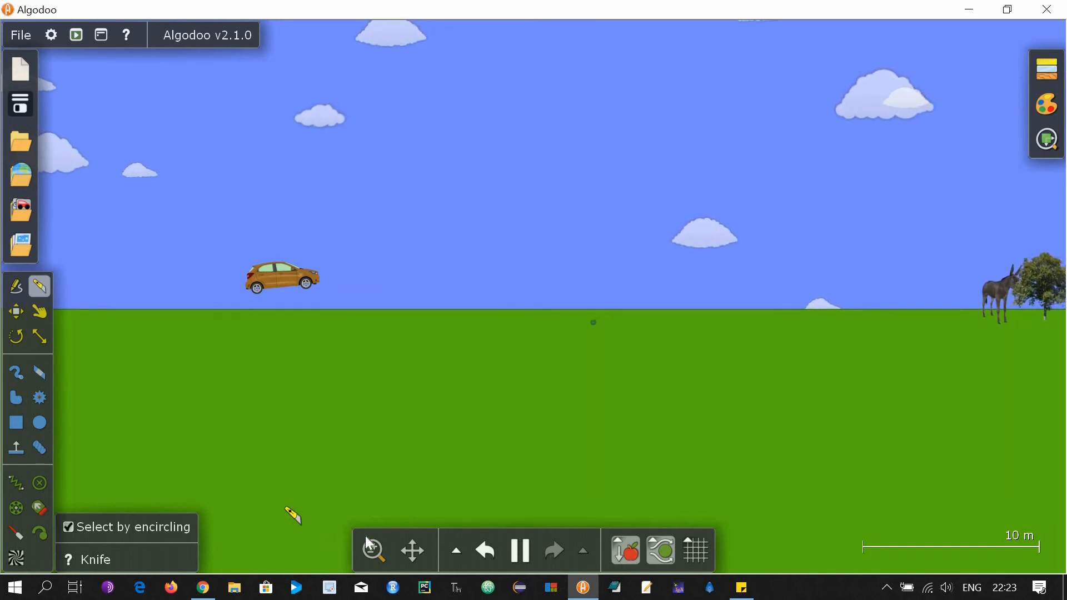
Switch to the Move tool and zoom out to watch the car fly over the mountain.
click(409, 562)
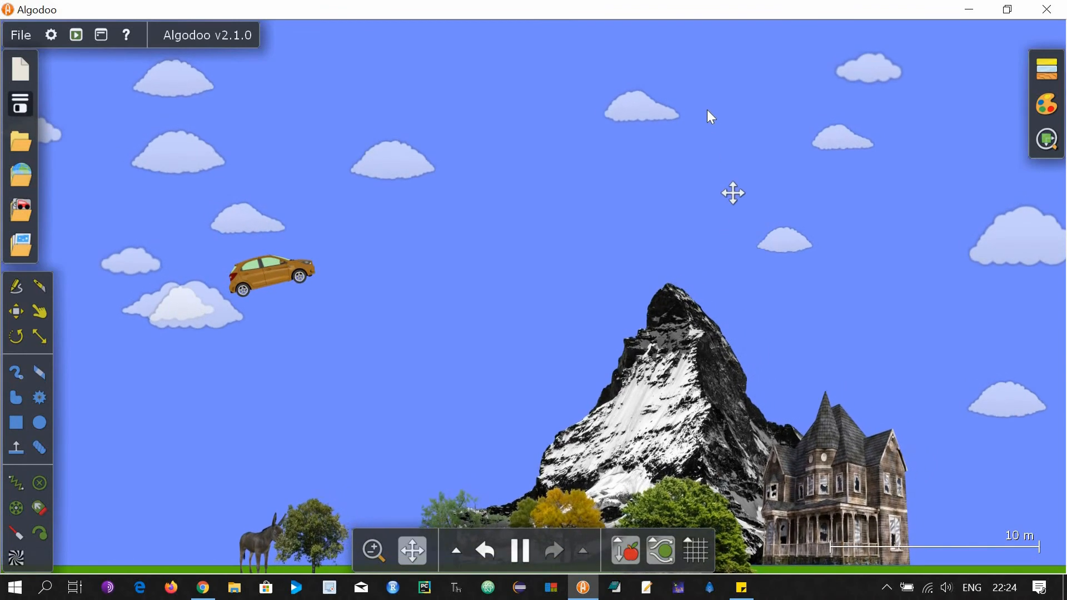
scroll(704, 96, down, 2)
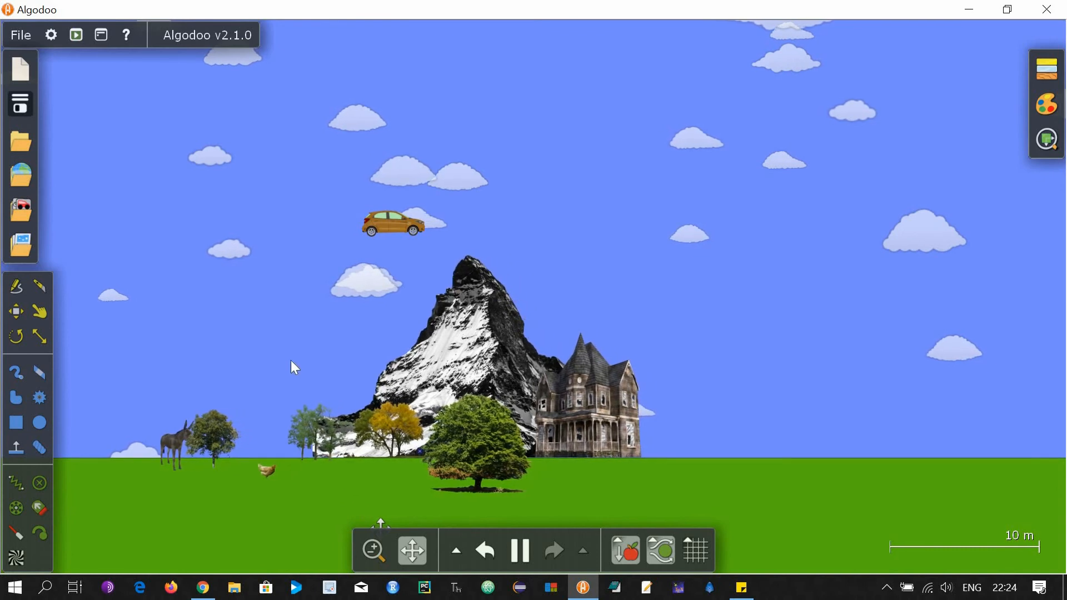
Revert the scene, box-select the whole car, apply Selection > Follow, and resume playback.
click(488, 550)
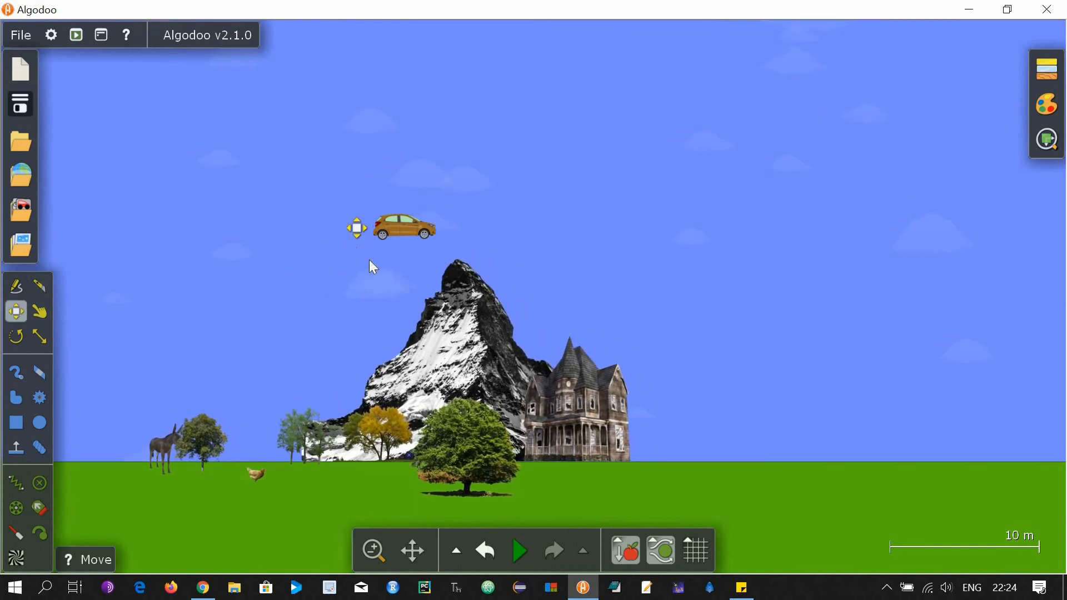
drag(332, 196, 460, 268)
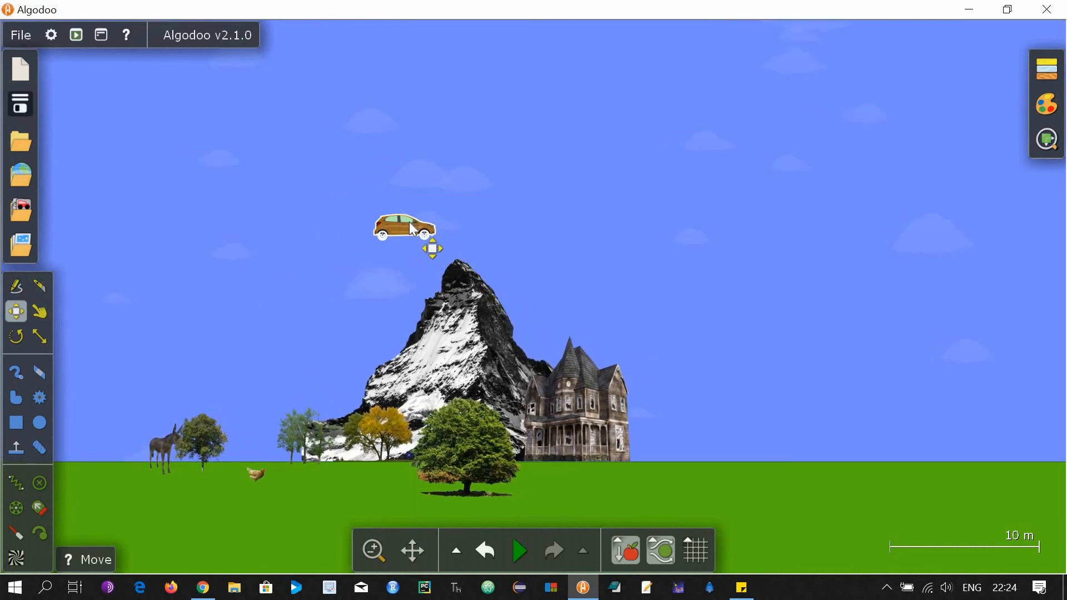
right_click(410, 223)
mouse_move(493, 357)
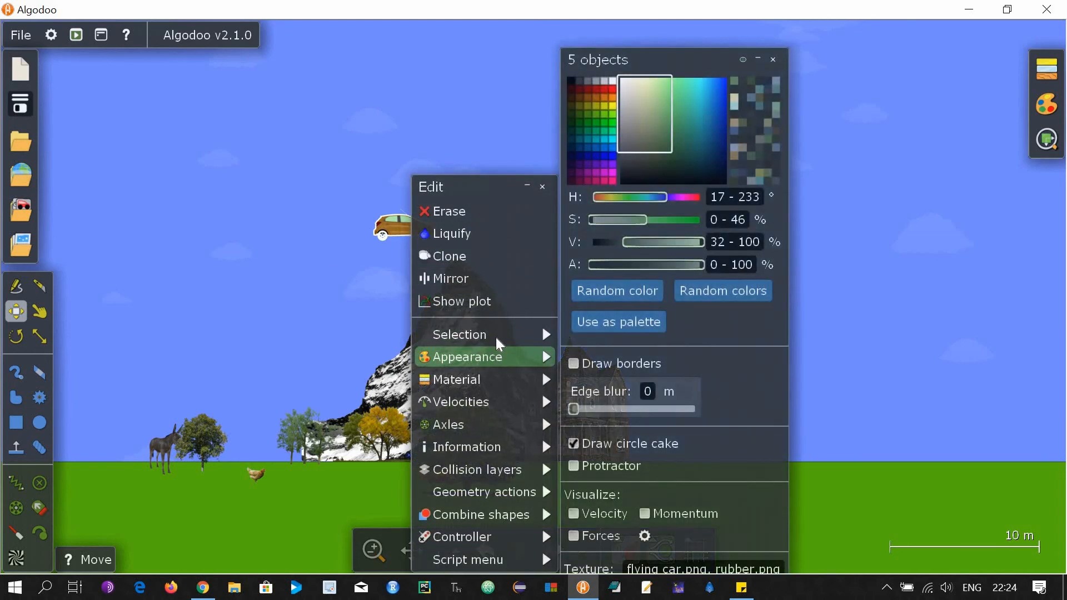
mouse_move(499, 337)
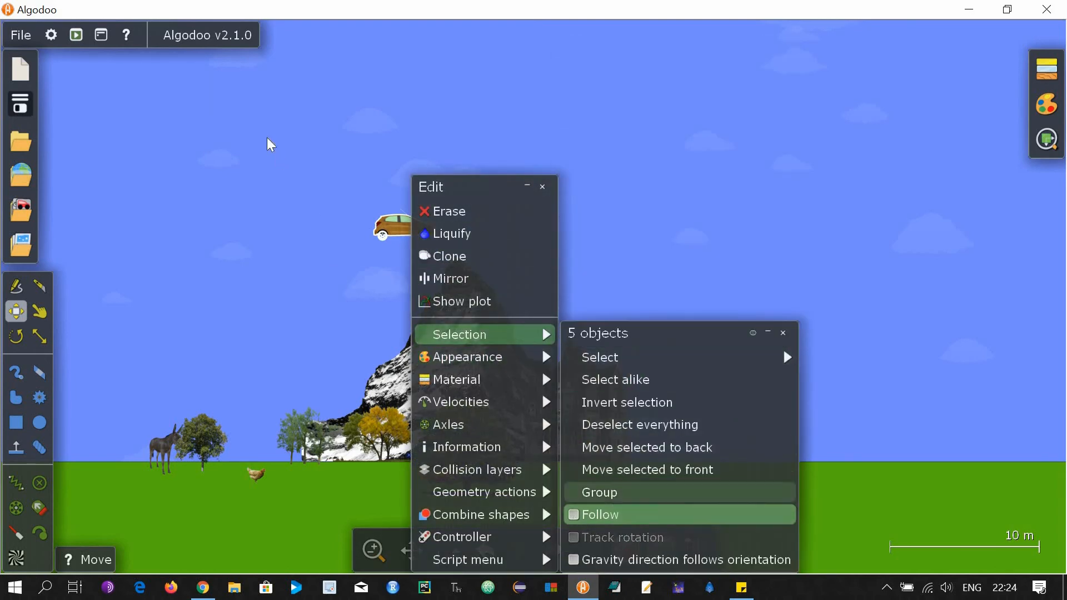
click(290, 162)
click(516, 553)
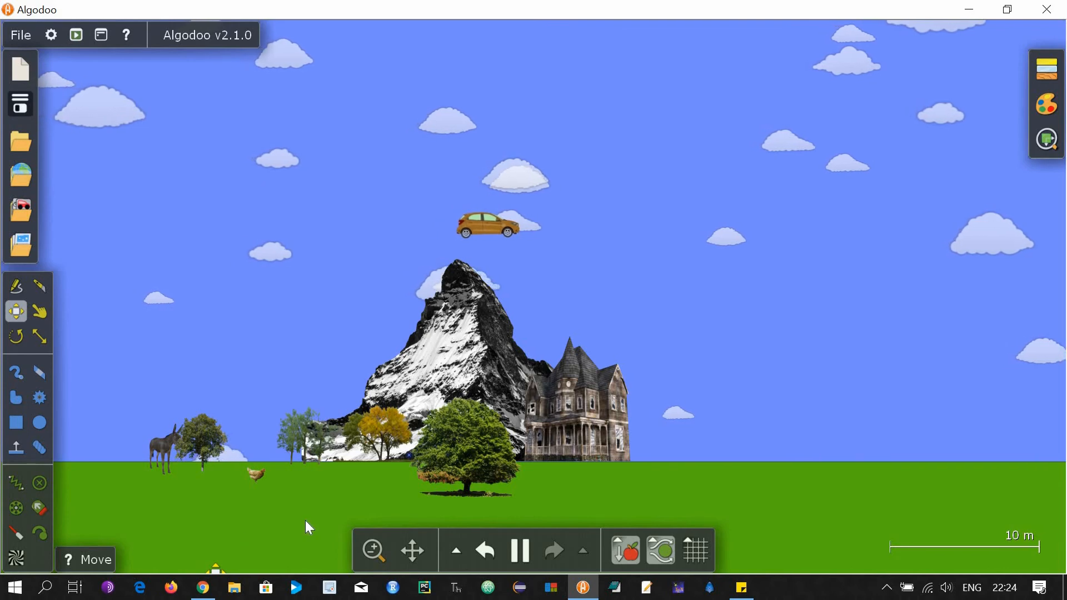
scroll(305, 521, up, 1)
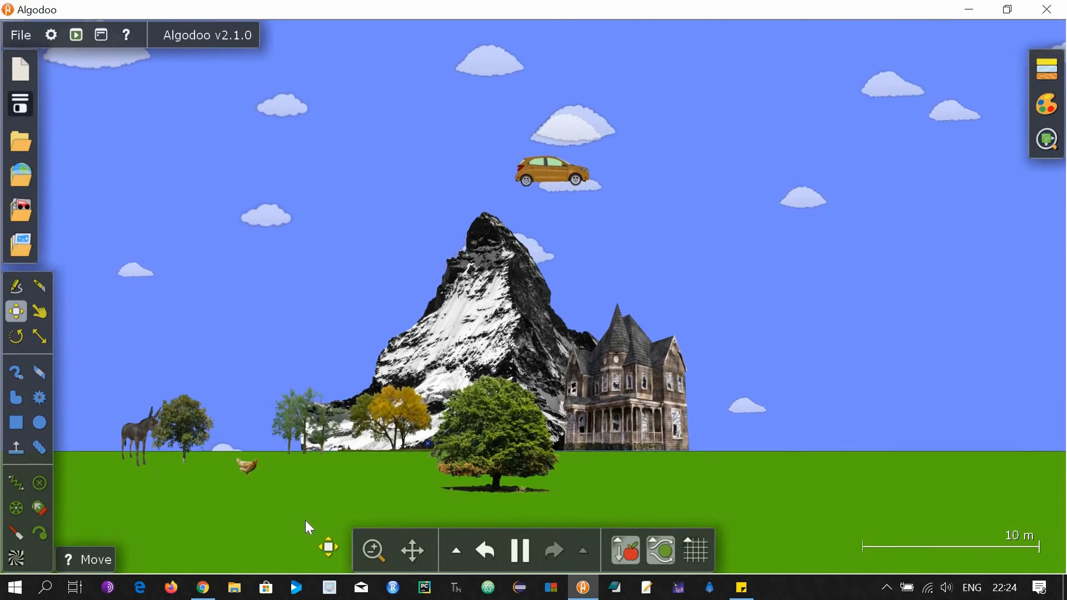
scroll(305, 520, up, 1)
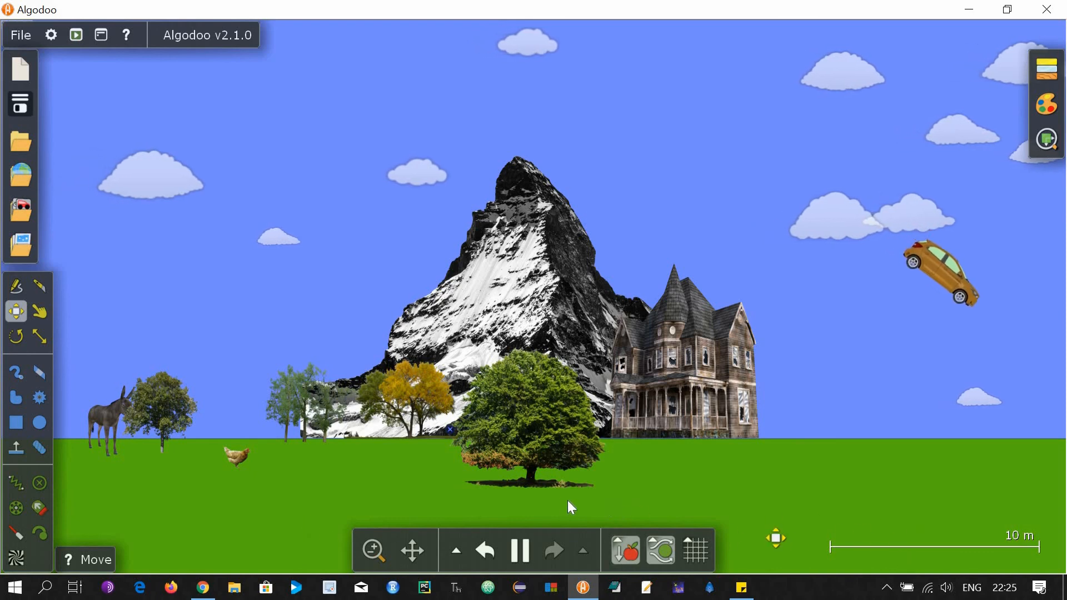
scroll(568, 501, down, 2)
scroll(99, 438, down, 1)
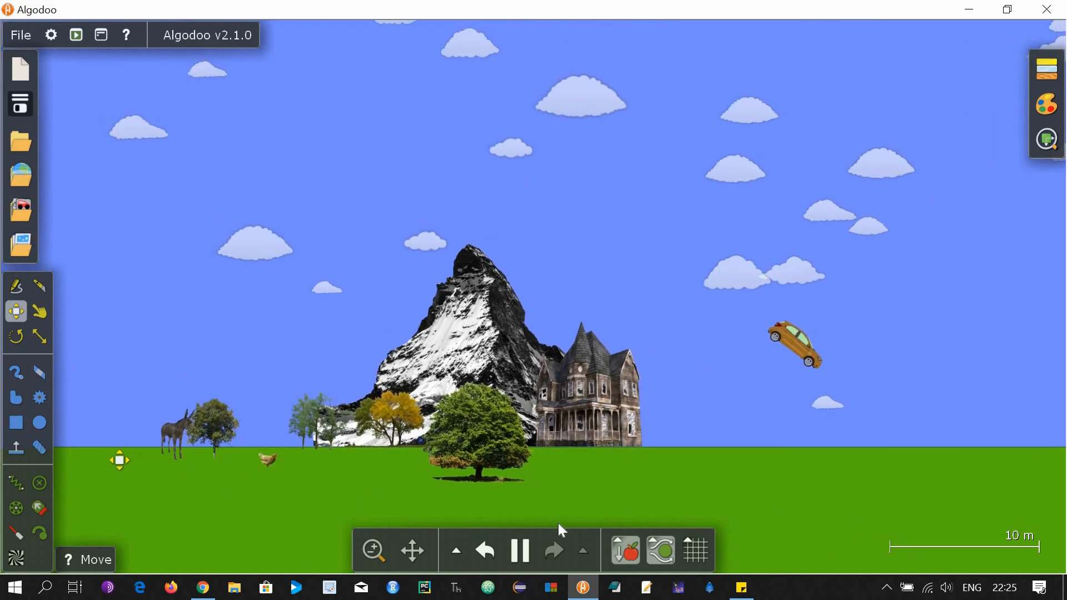